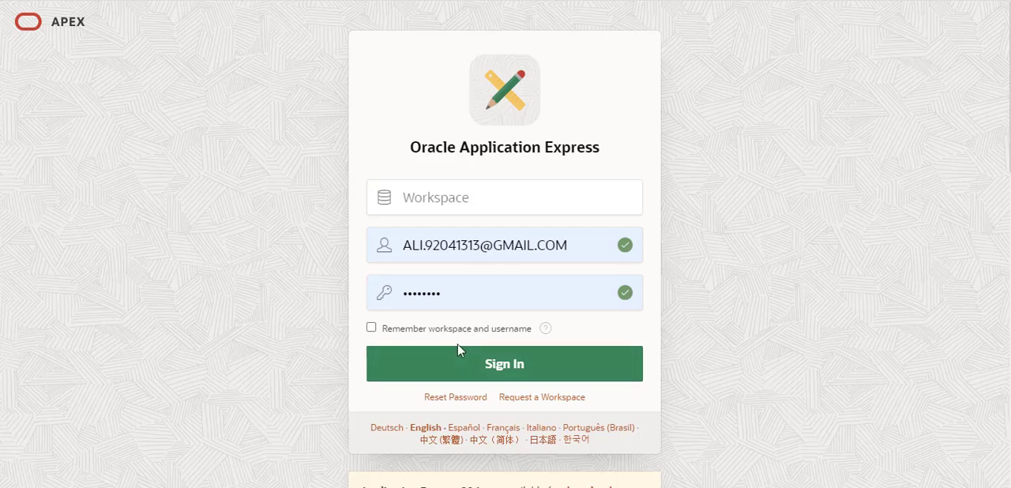
Sign in to the workspace by entering the workspace name and the account password, and dismiss the browser's offer to update the saved password
click(538, 196)
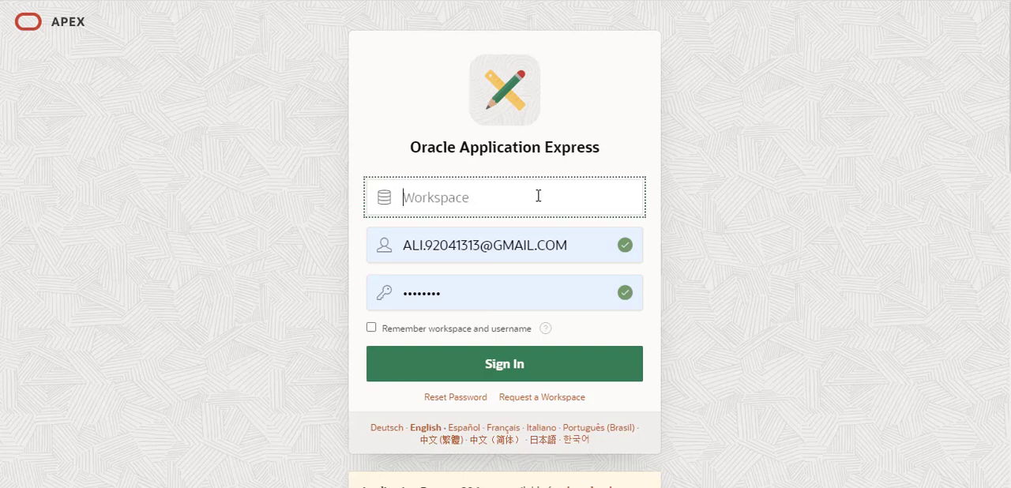
text(aliakbar)
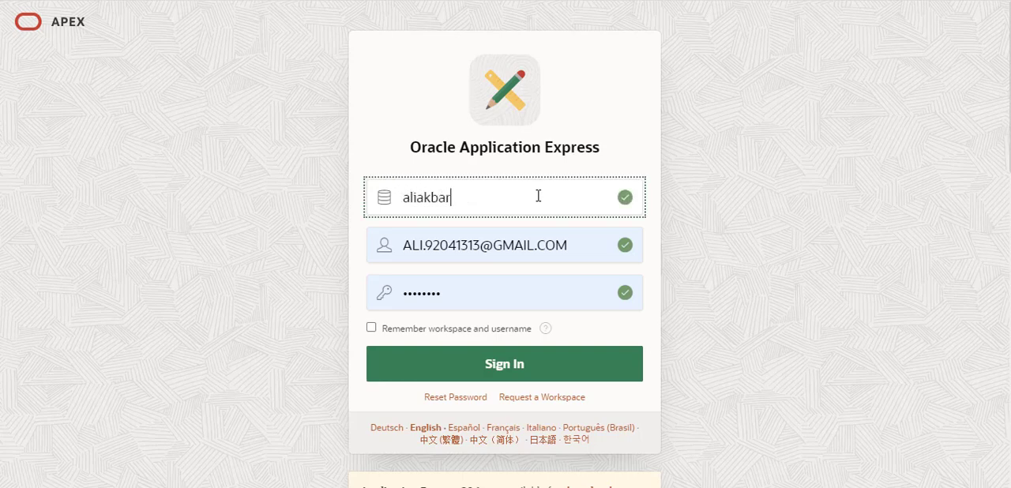
key(Tab)
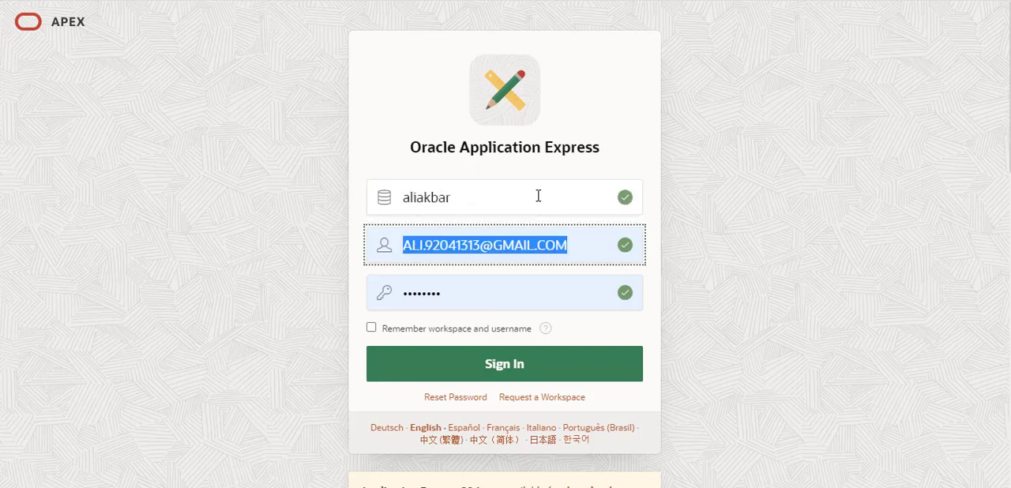
key(Tab)
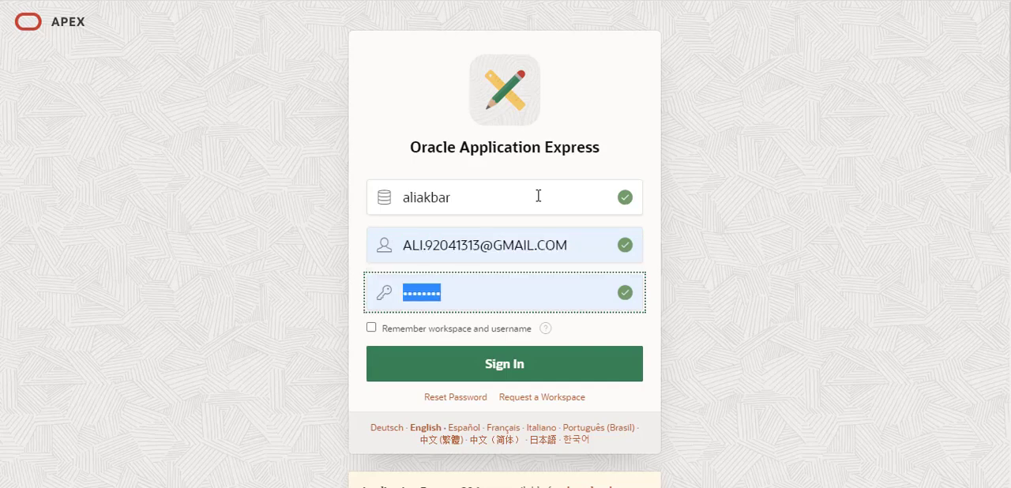
text(••••••••)
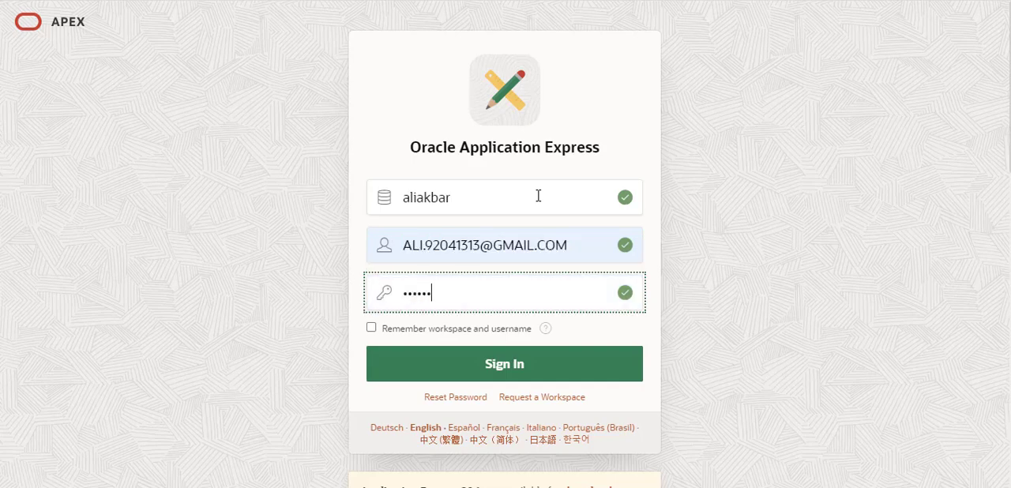
text(••)
click(533, 373)
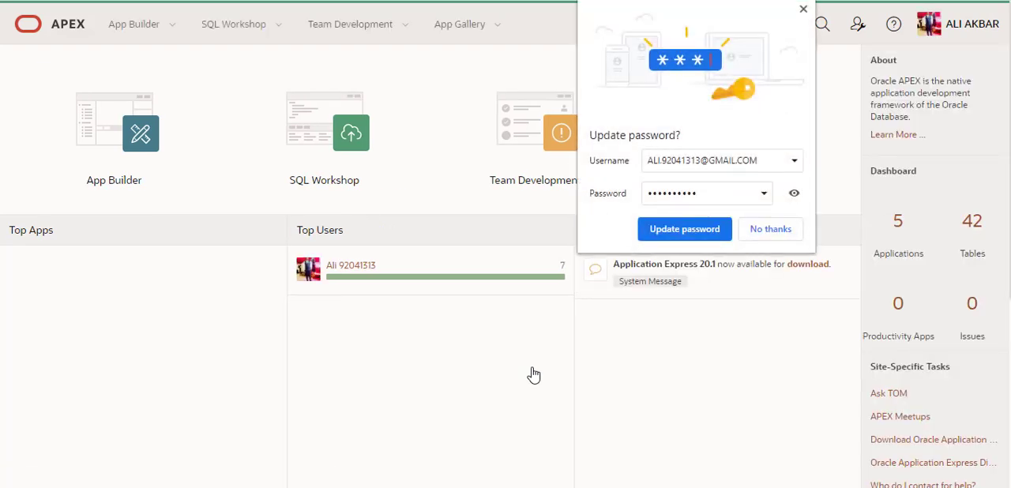
click(804, 9)
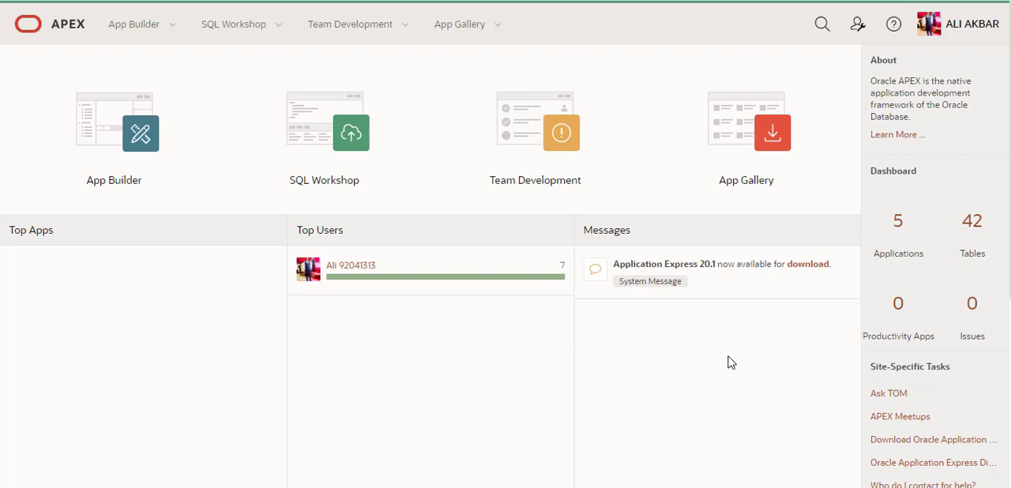
Examine the App Builder options available from the workspace home page
click(173, 29)
mouse_move(226, 33)
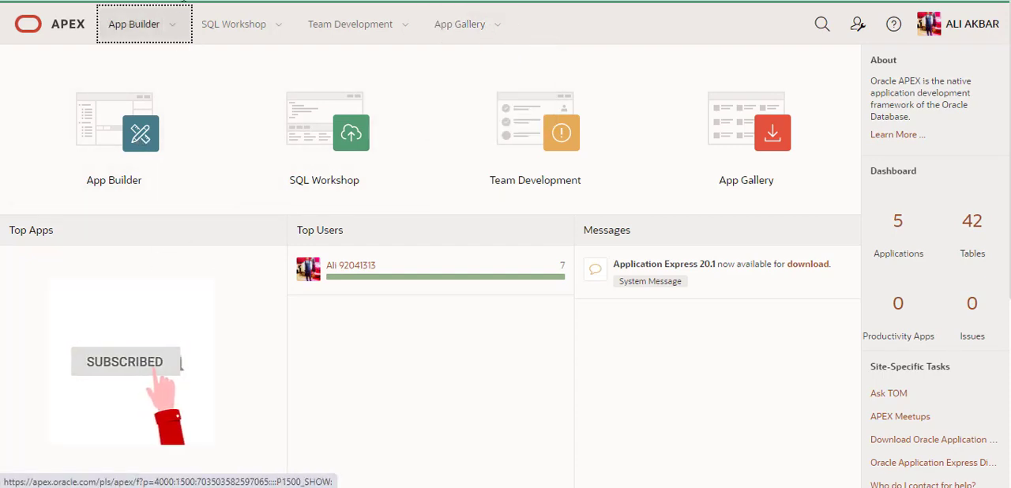
click(175, 24)
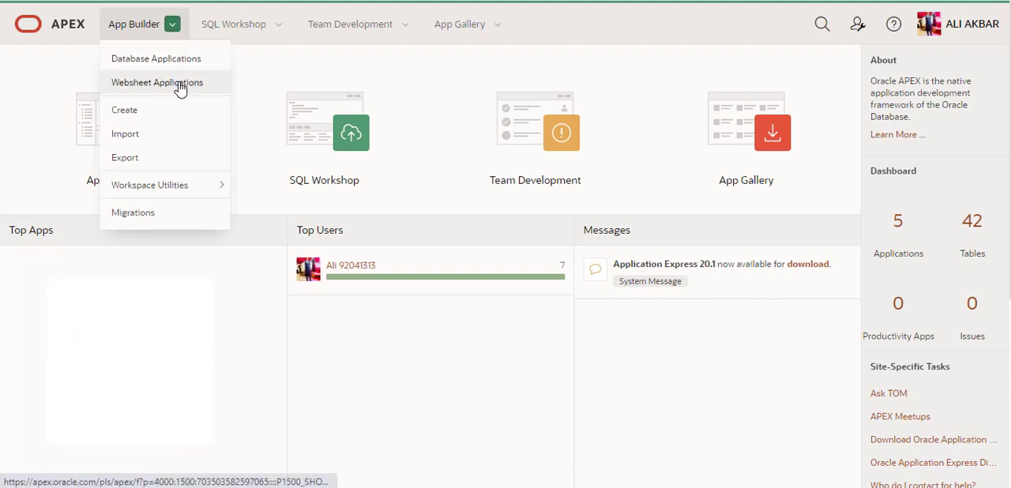
click(187, 304)
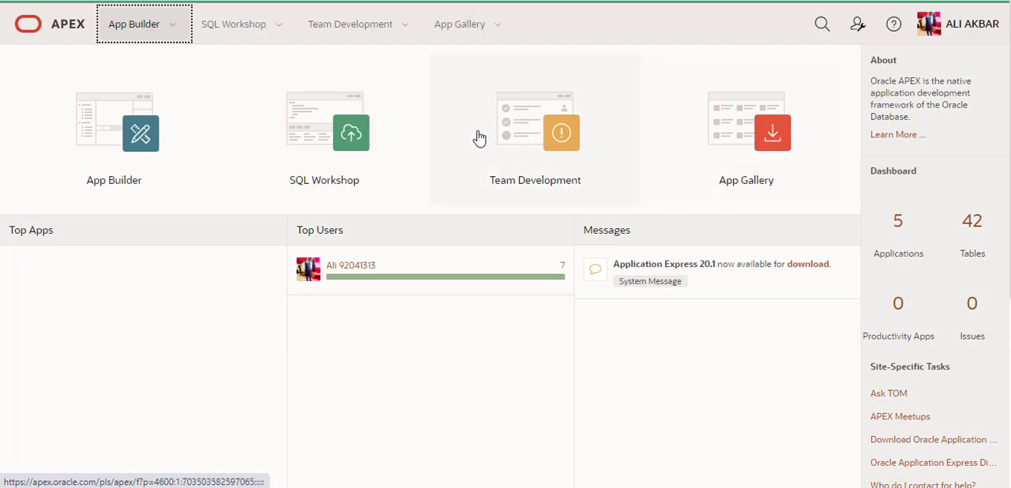
click(248, 324)
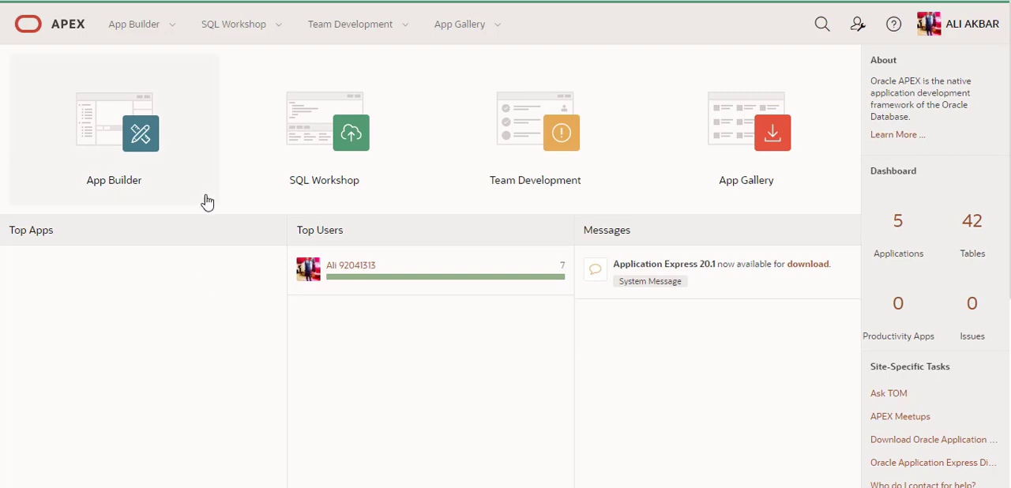
click(176, 33)
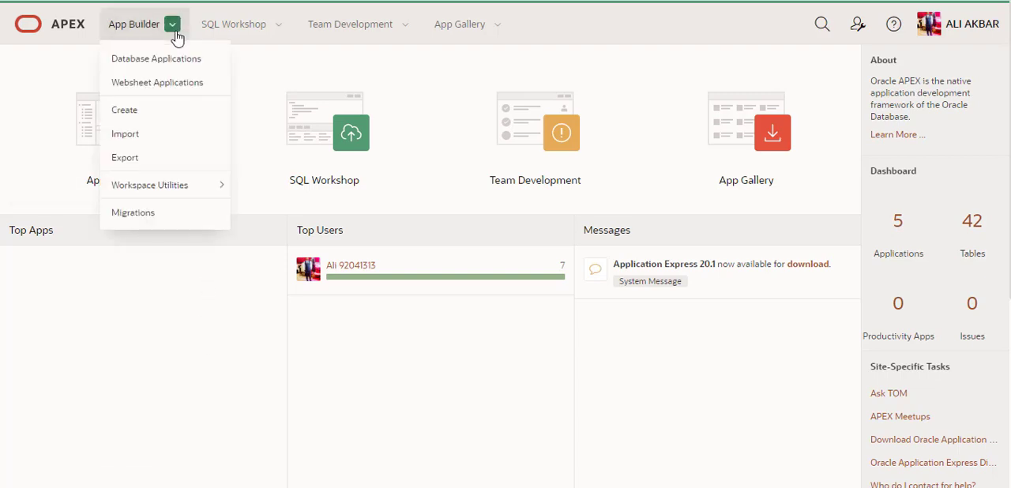
click(176, 36)
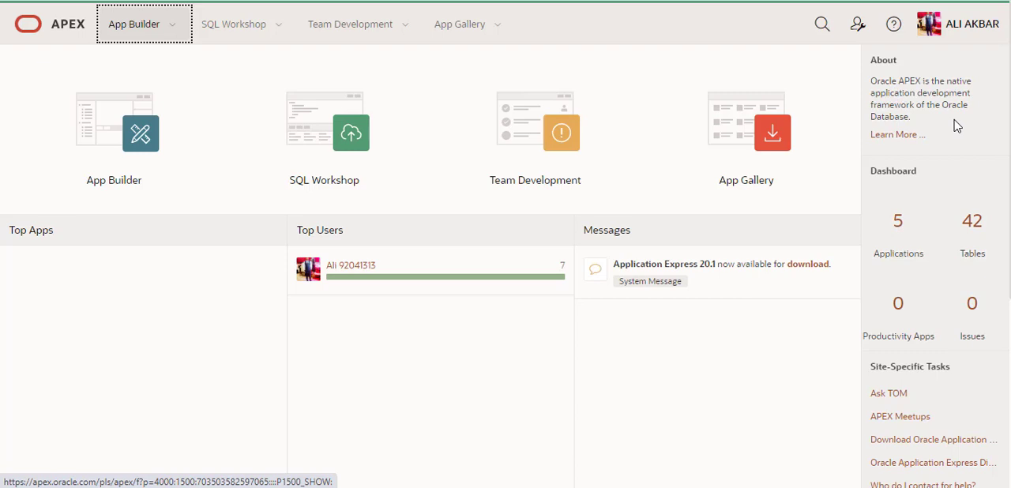
click(919, 179)
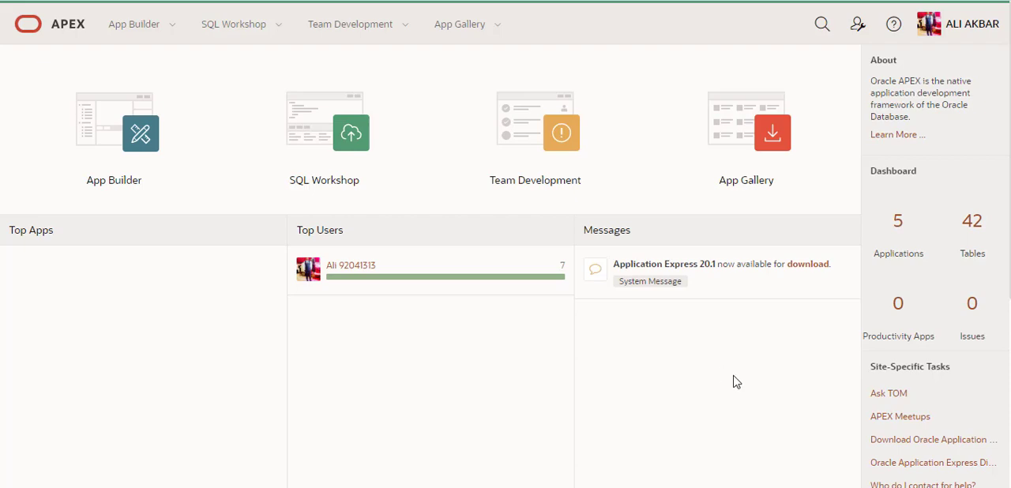
Look over the workspace home page down to its footer and examine the Workspace Utilities options of App Builder
scroll(882, 380, down, 3)
scroll(882, 381, down, 2)
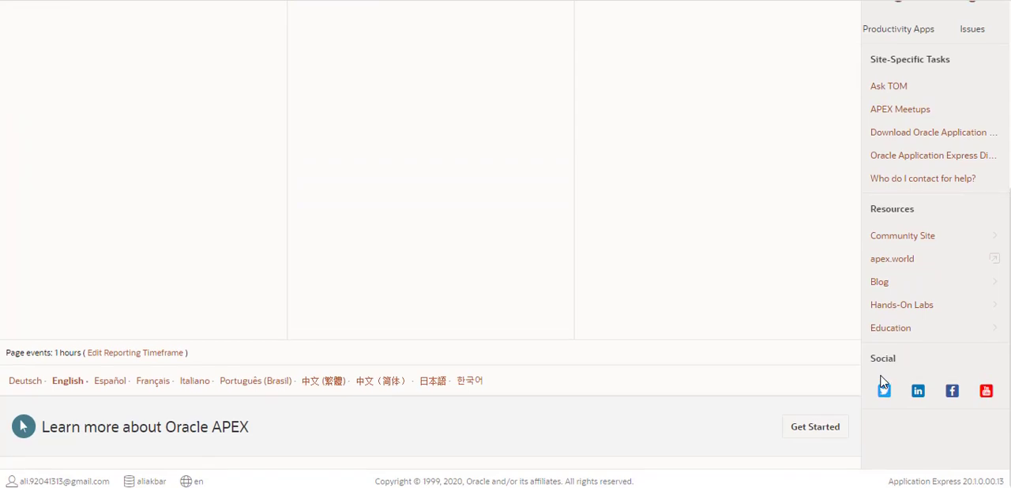
scroll(882, 382, up, 5)
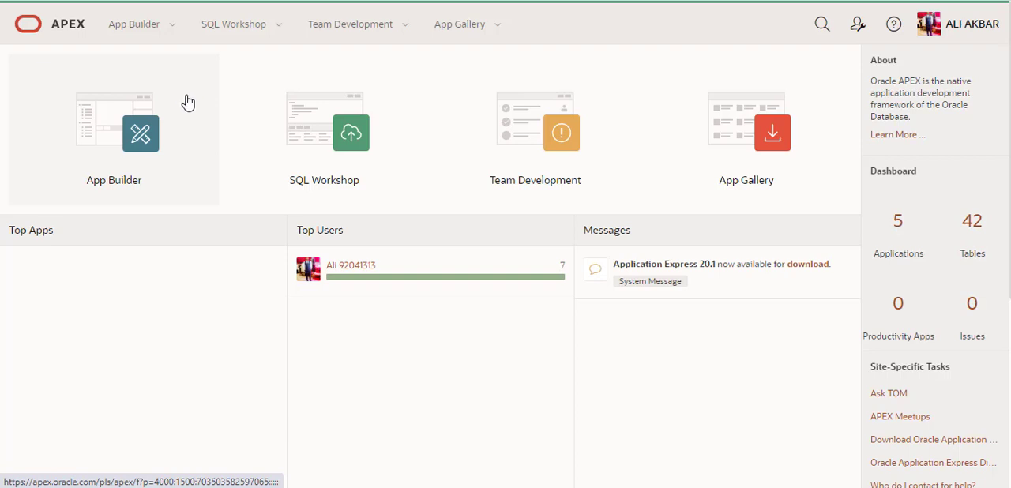
click(173, 25)
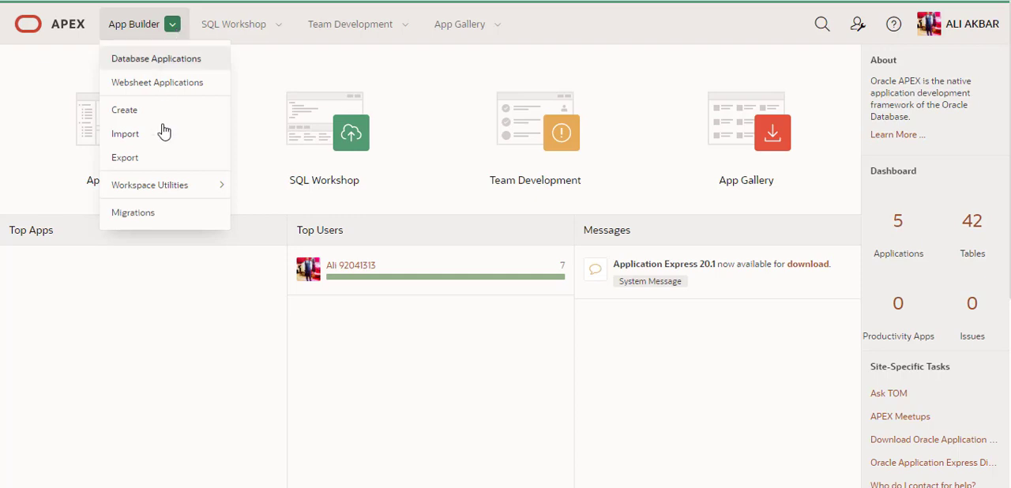
mouse_move(187, 188)
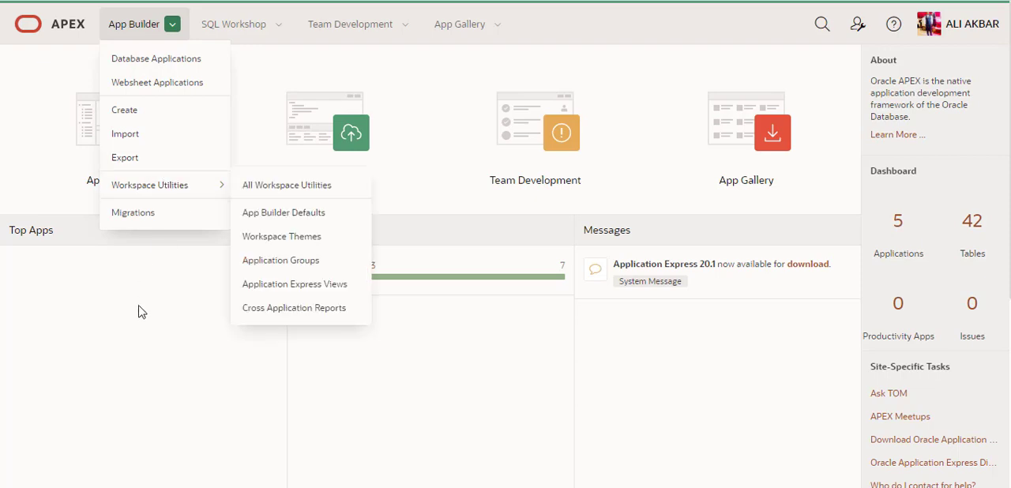
key(Escape)
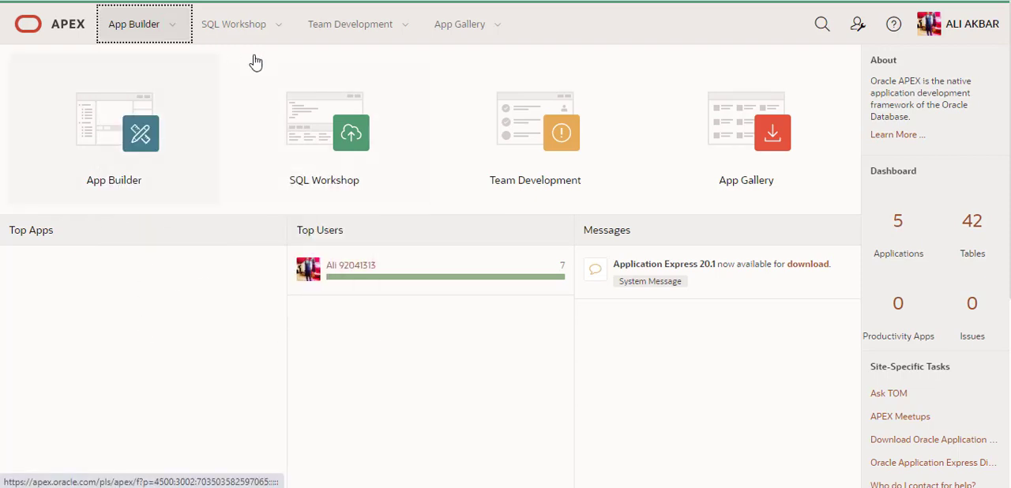
Open App Builder and start creating an application with the New Application option
click(120, 124)
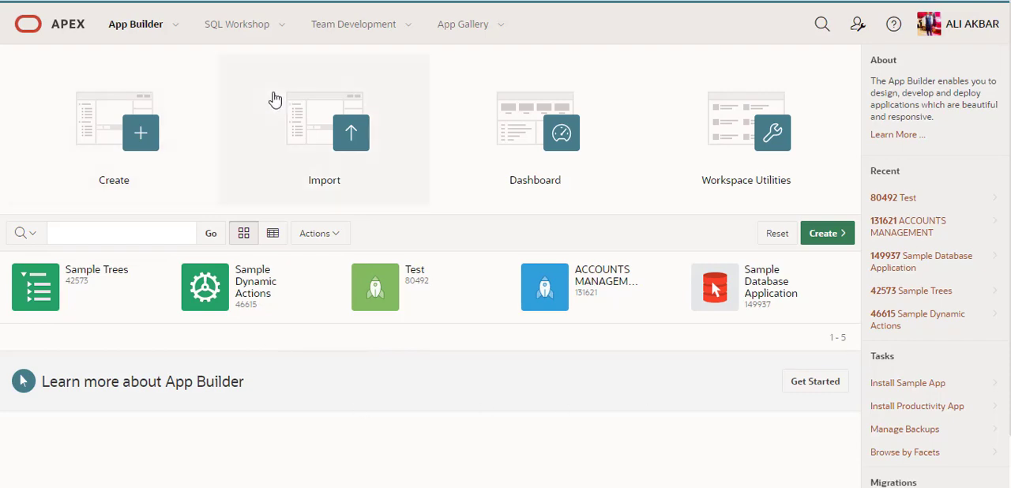
click(140, 143)
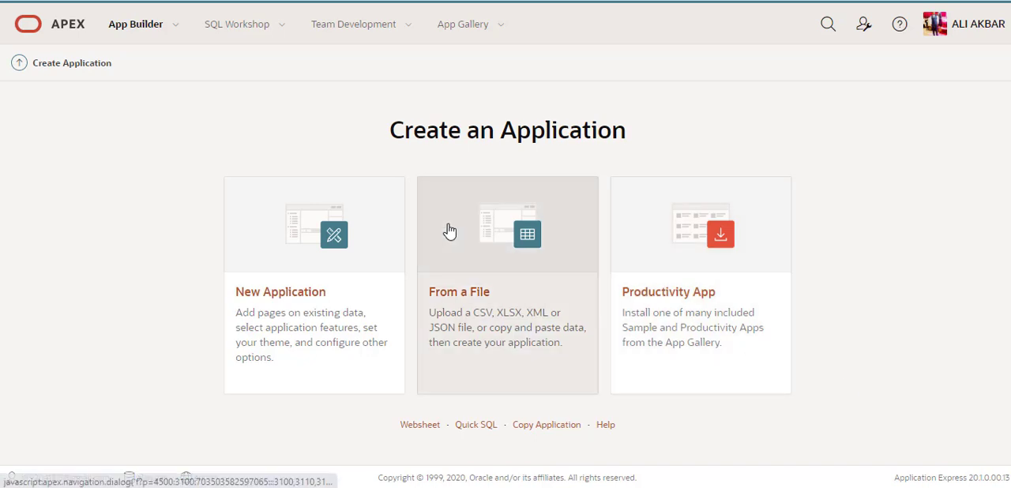
click(309, 256)
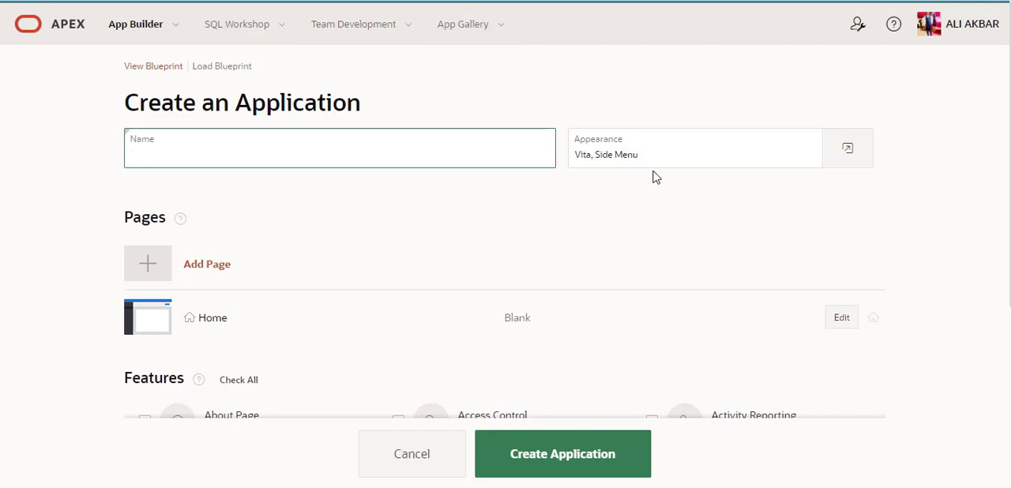
Review the pages, features and settings offered for the new application, try the About Page feature, and cancel the creation
scroll(507, 269, down, 1)
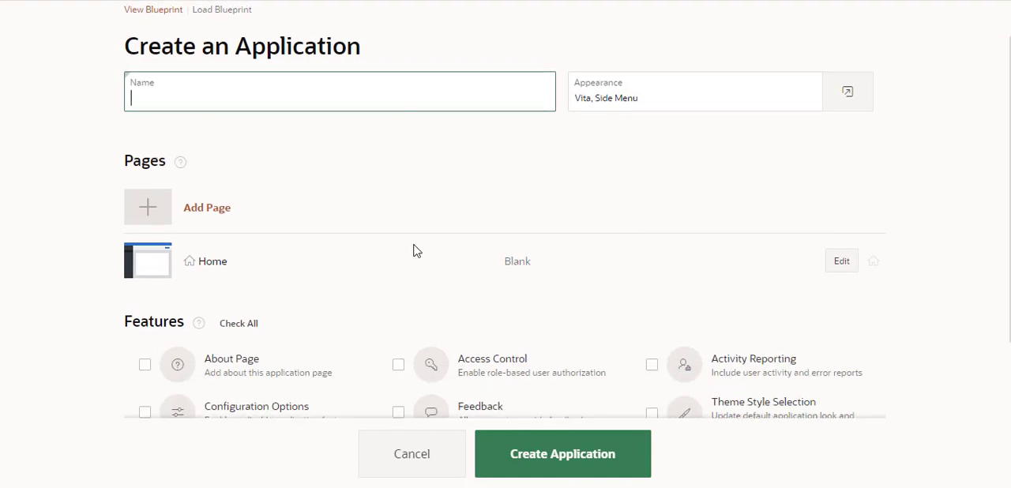
scroll(648, 341, down, 3)
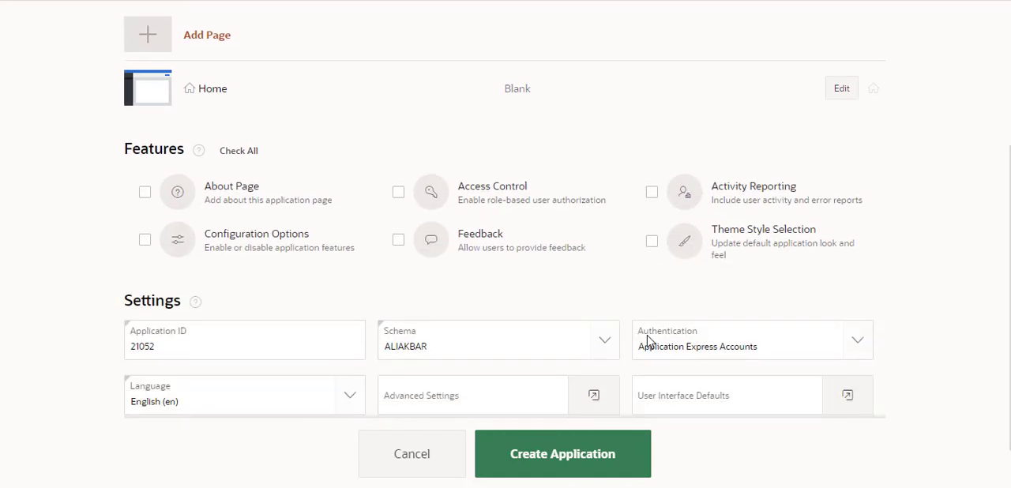
click(144, 193)
click(145, 194)
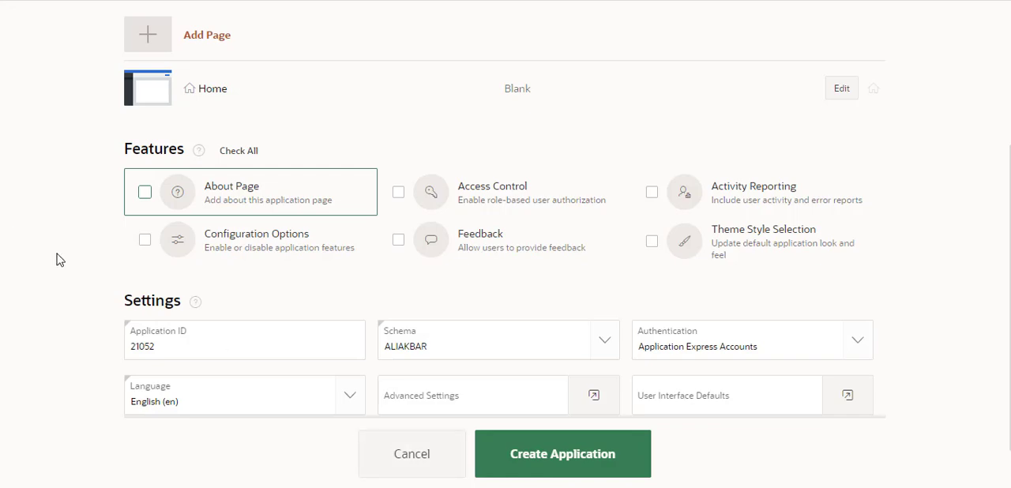
scroll(57, 258, up, 1)
scroll(57, 259, up, 3)
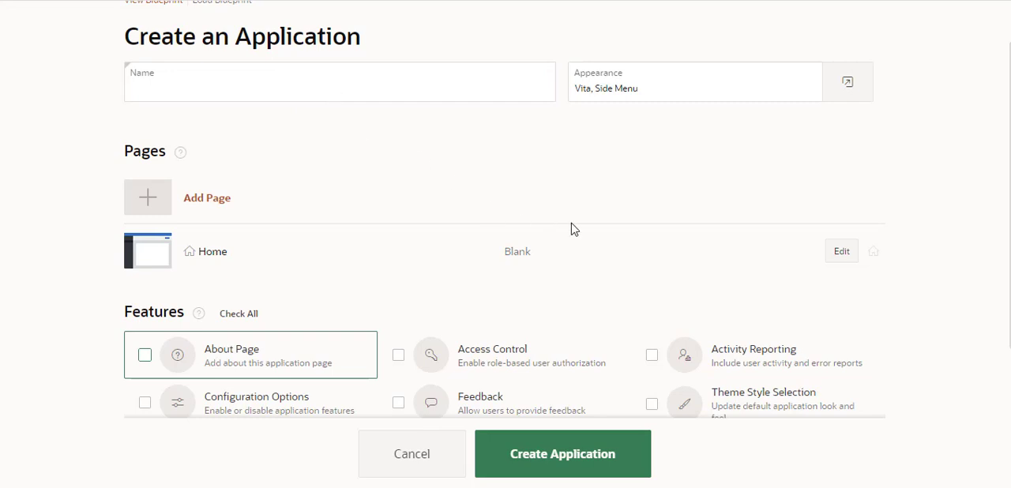
click(411, 459)
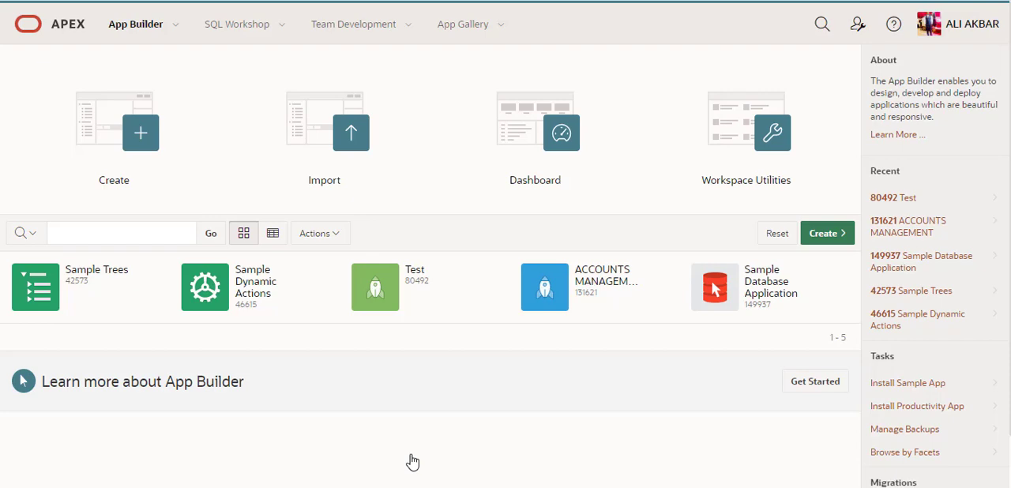
Start creating an application from a file, choosing copy and paste as the way to load the data
click(147, 131)
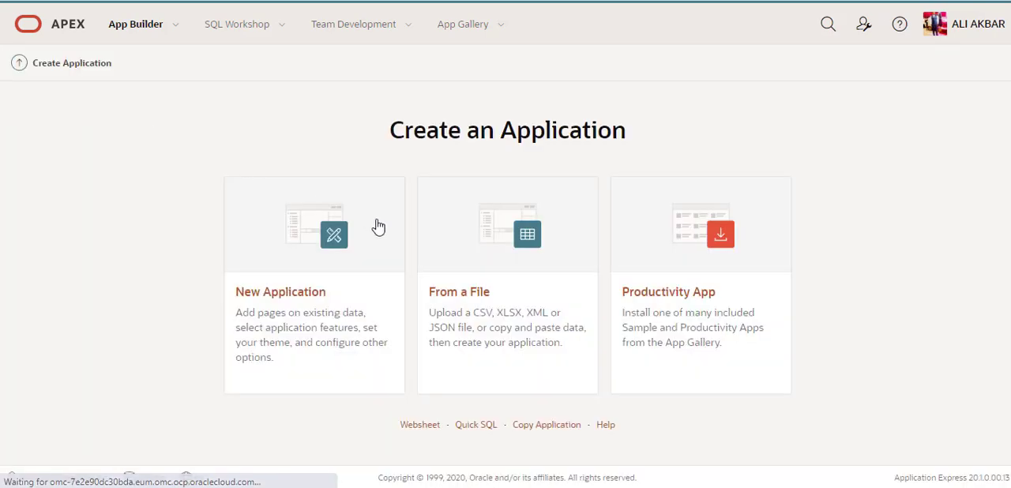
click(520, 277)
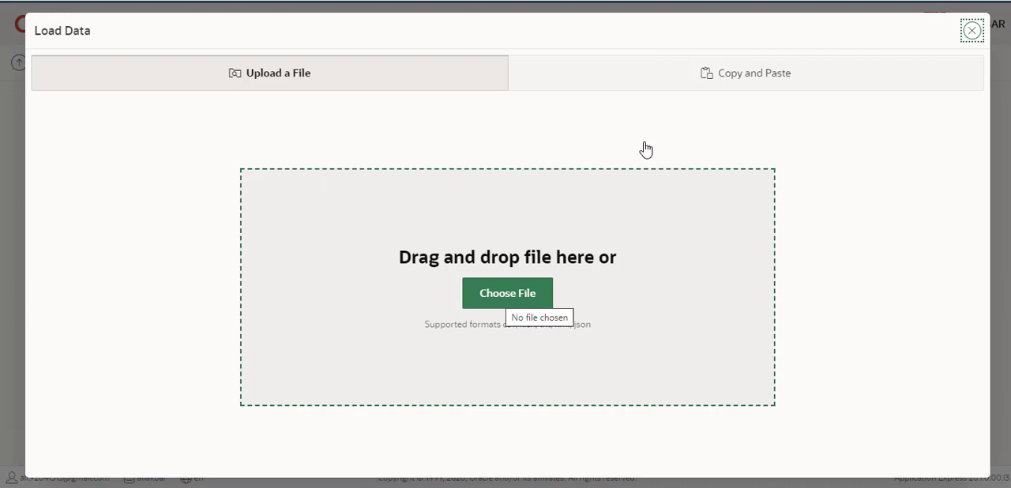
click(739, 79)
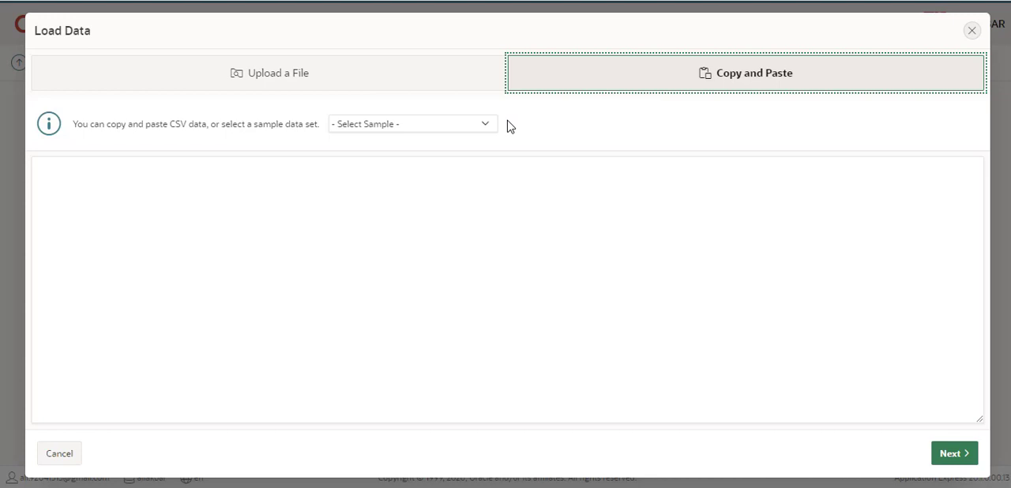
Load the Academic sample data set and look through its rows
click(486, 126)
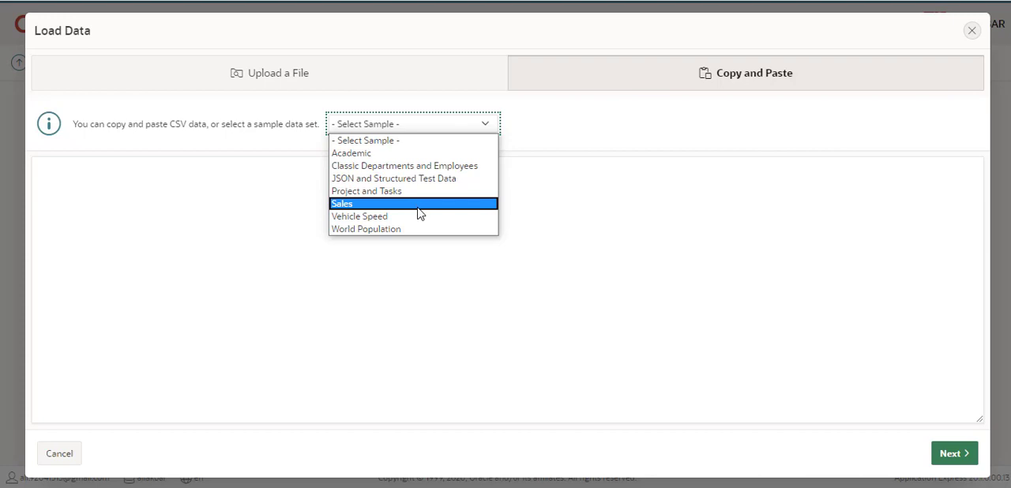
click(453, 153)
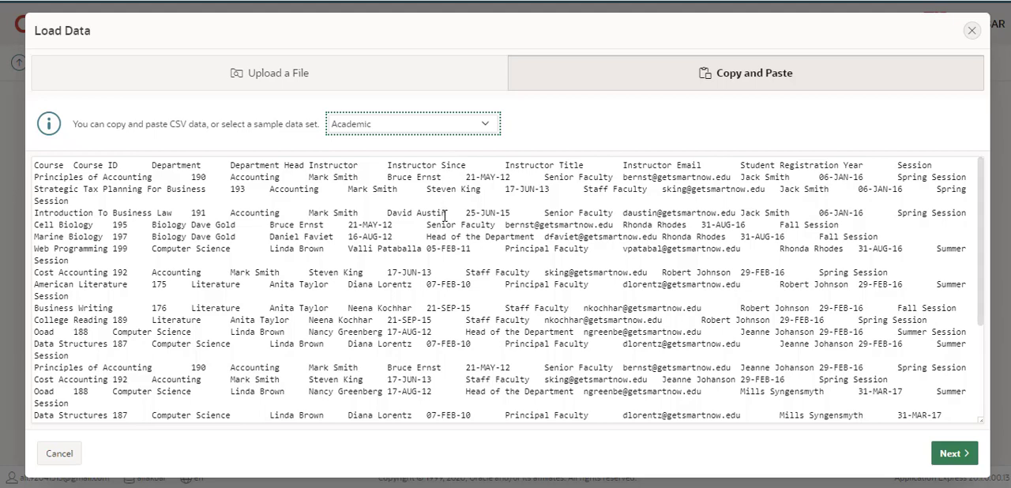
scroll(445, 215, down, 2)
scroll(445, 215, up, 2)
Preview the Sales sample data set and switch the selection back to Academic
click(484, 127)
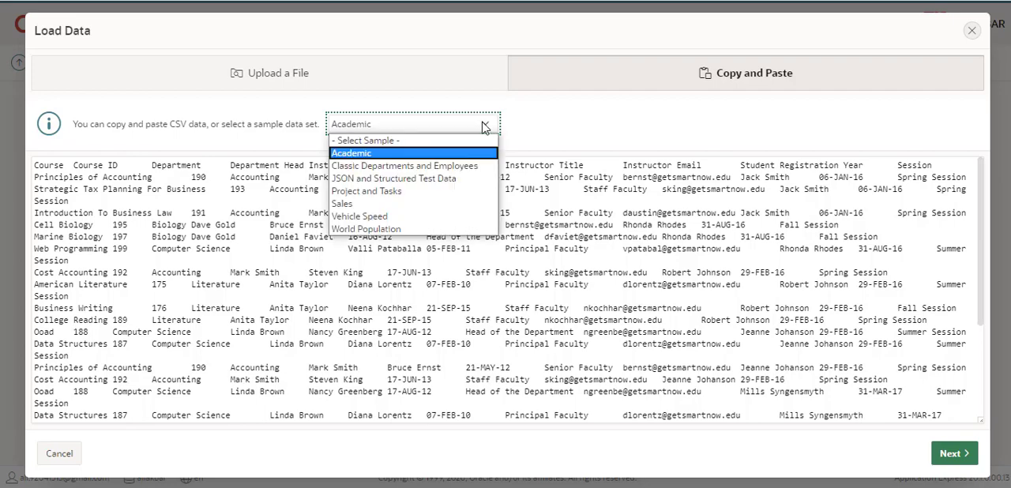
click(448, 204)
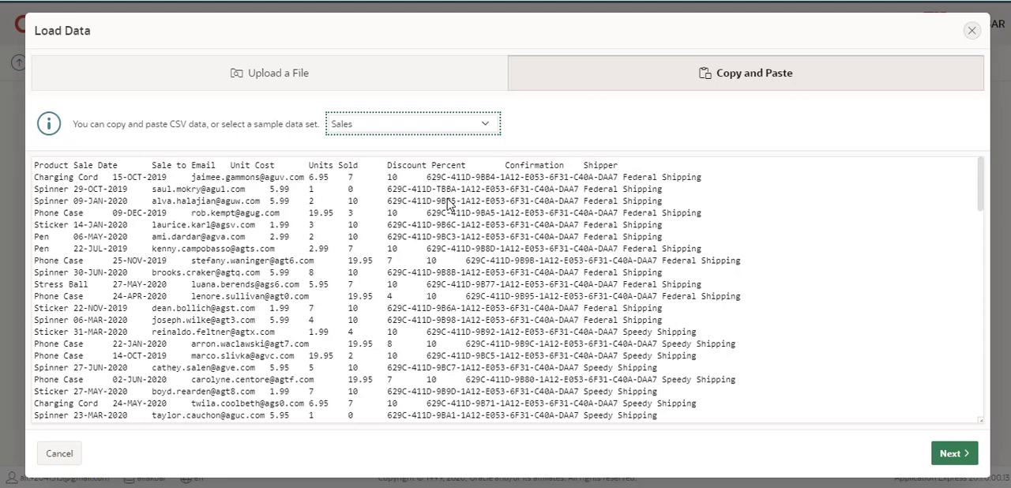
click(483, 133)
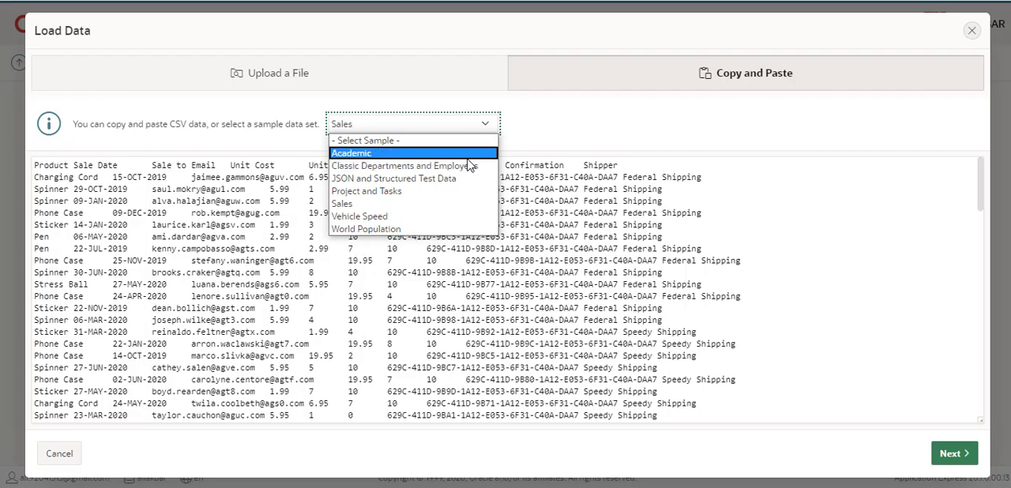
click(467, 157)
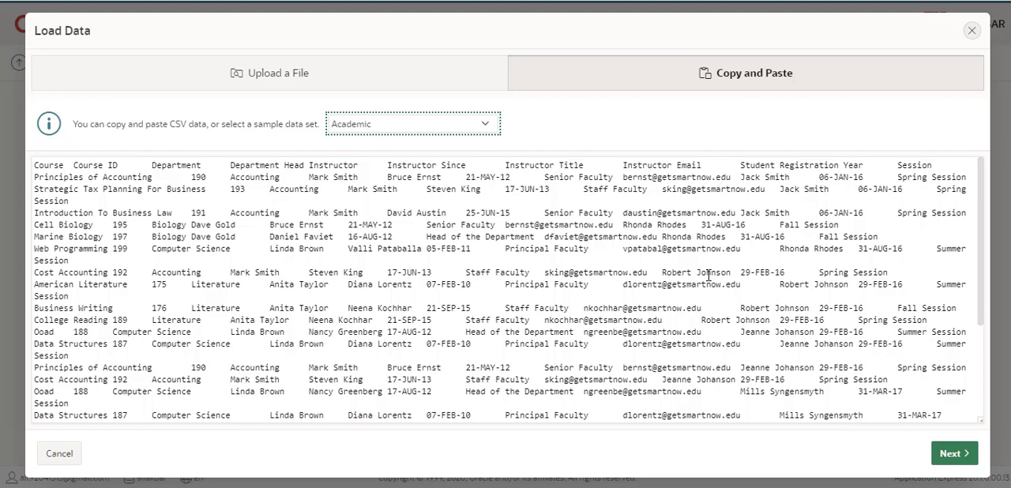
Load the Academic sample data into a new table named ABC, checking the data preview before loading
click(952, 462)
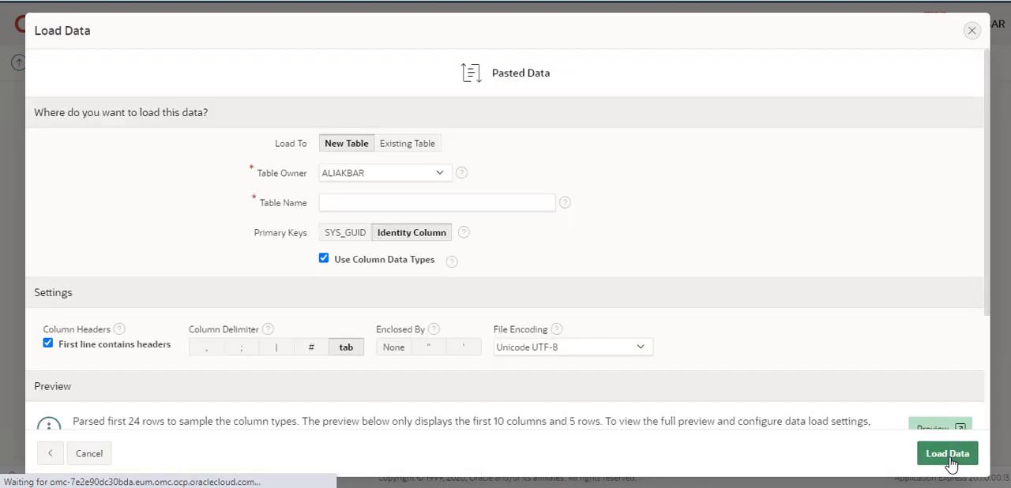
click(436, 201)
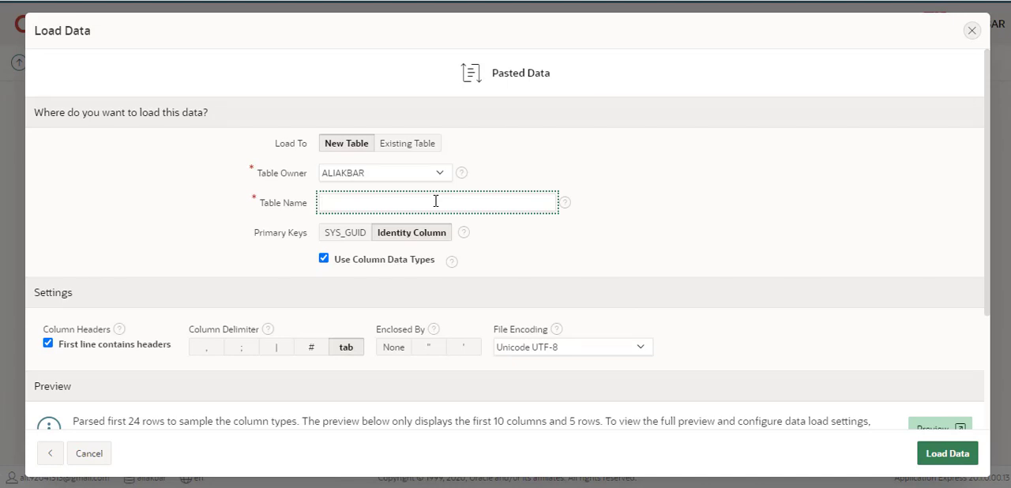
text(ABC)
scroll(935, 348, down, 2)
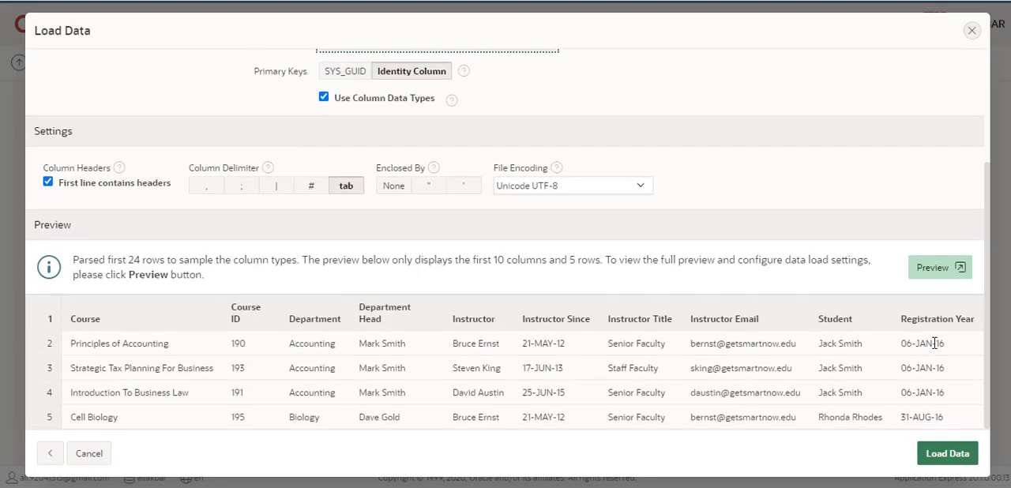
scroll(715, 228, up, 2)
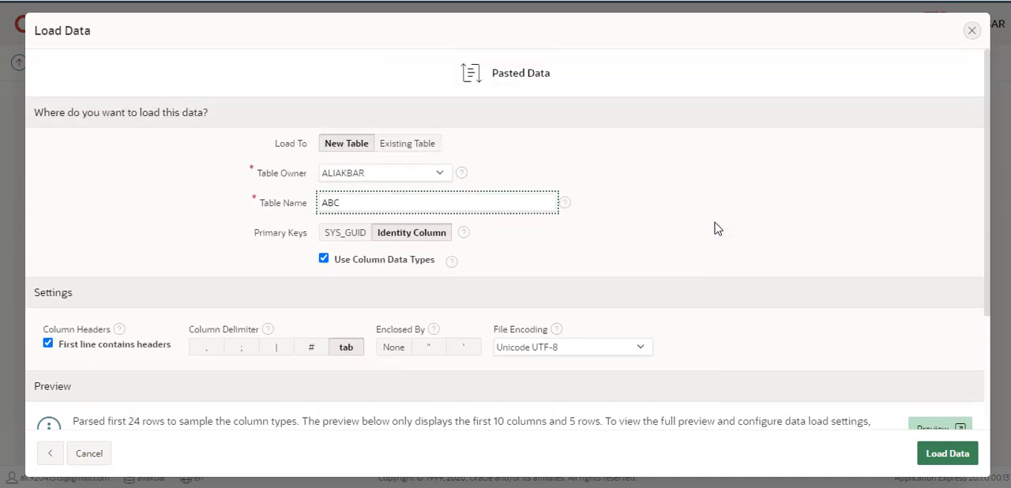
click(947, 456)
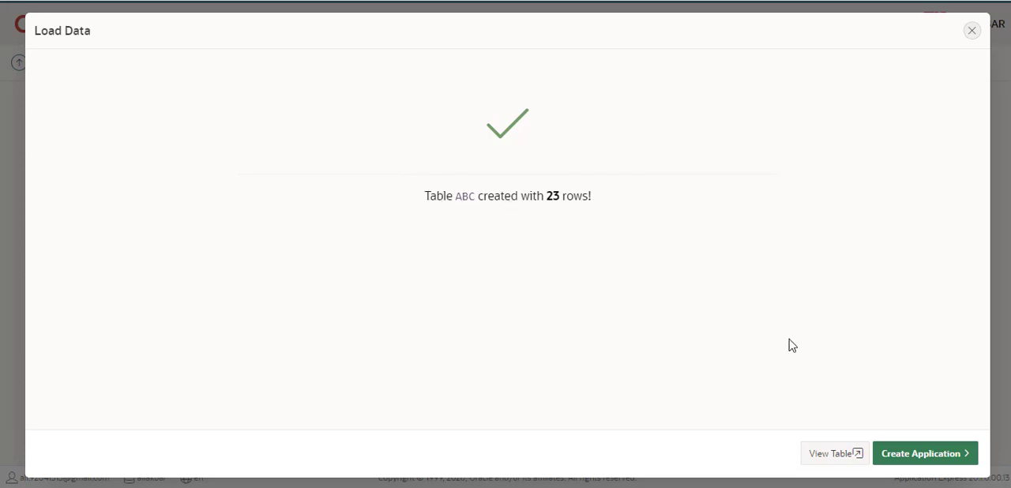
Create an application from the loaded table and name it abc
click(913, 457)
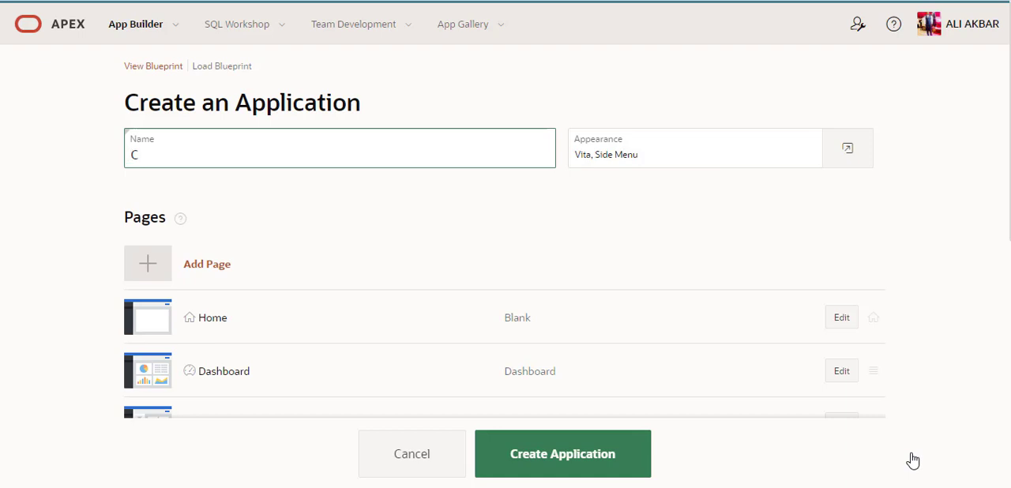
click(173, 159)
key(BackSpace)
text(abc)
click(567, 457)
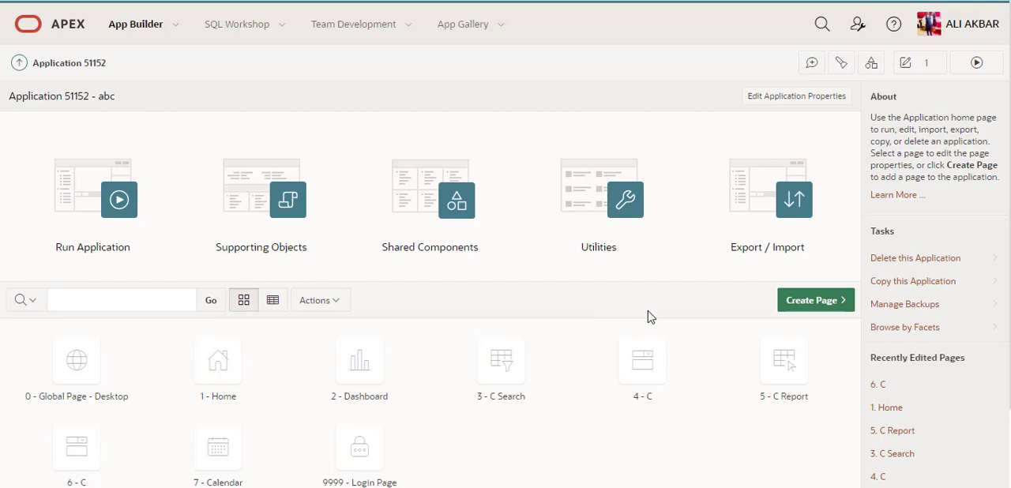
Look over the pages of the abc application and run the application
scroll(648, 312, down, 1)
scroll(648, 312, up, 1)
scroll(647, 312, down, 1)
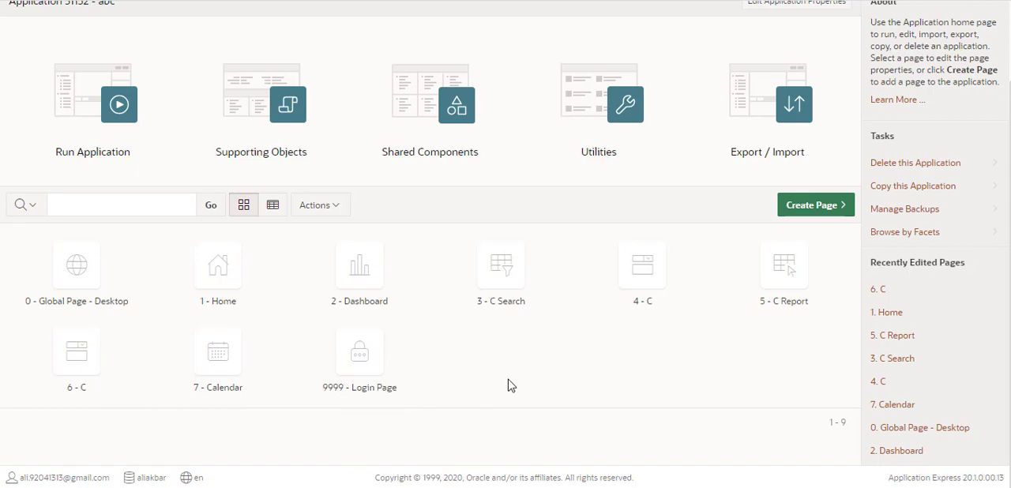
scroll(508, 386, up, 2)
click(120, 220)
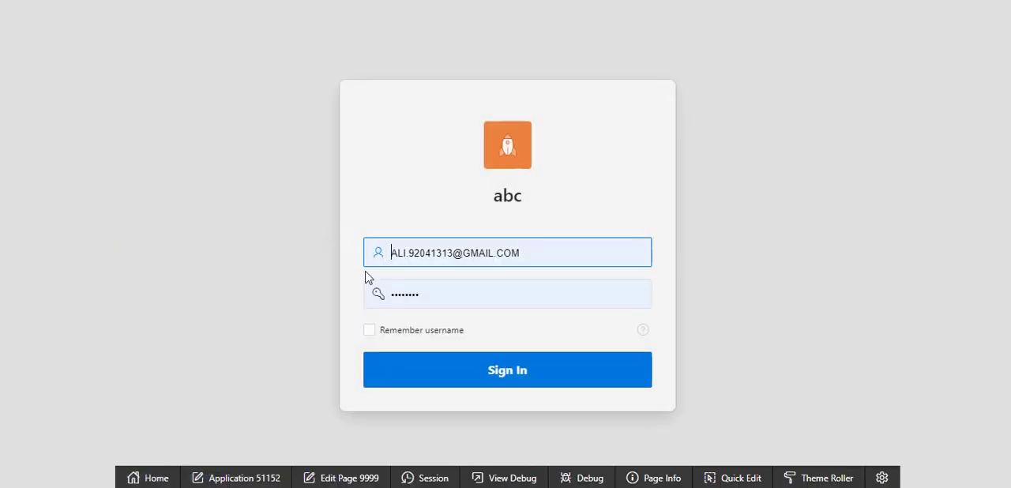
Sign in to the abc application with the account password and dismiss the browser's offer to update the saved password
double_click(442, 295)
text(•••)
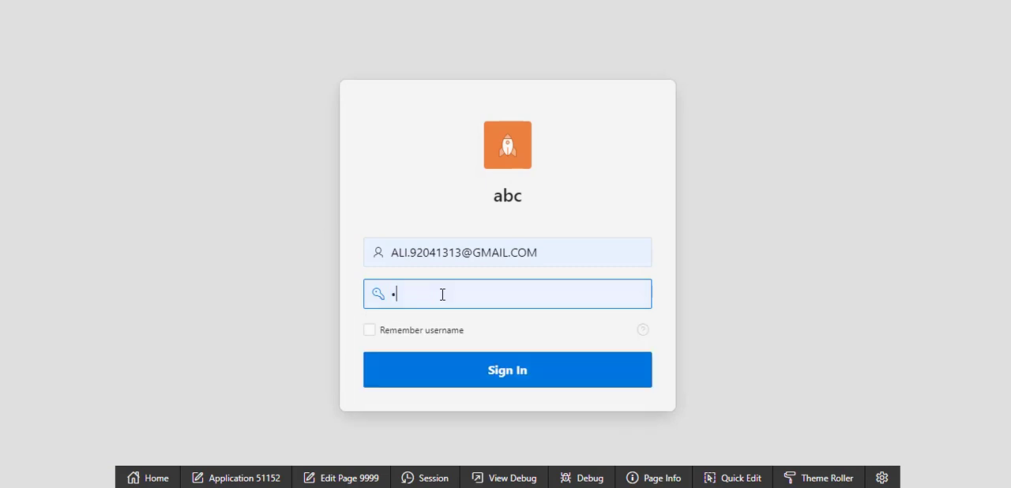
text(•••)
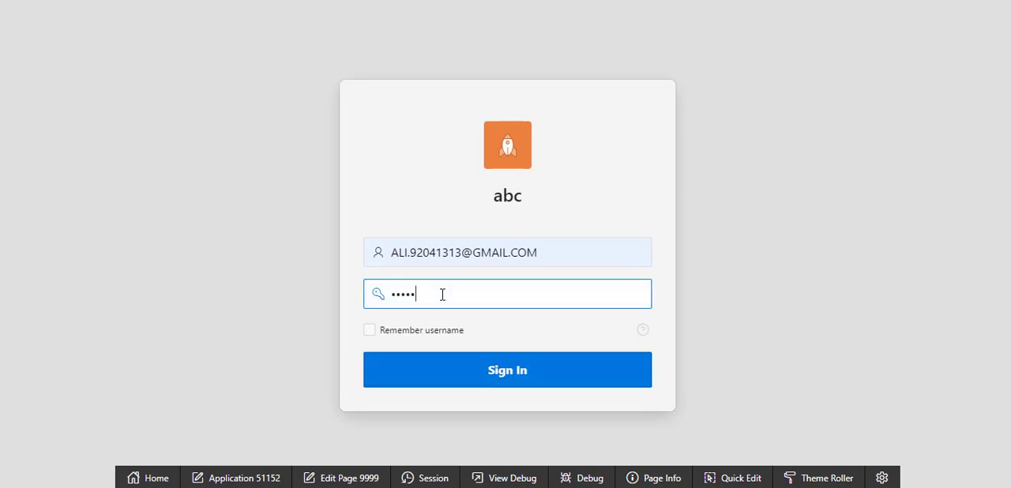
text(••••)
key(Return)
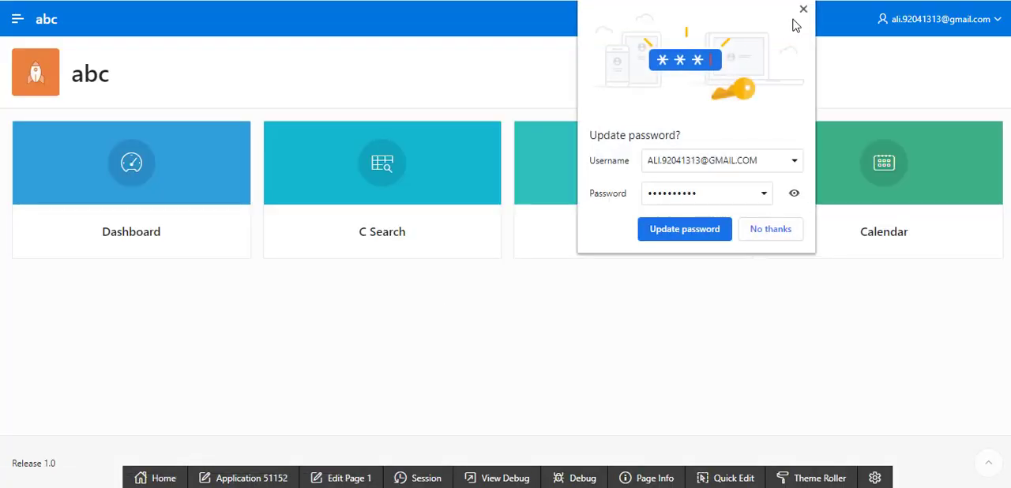
click(804, 10)
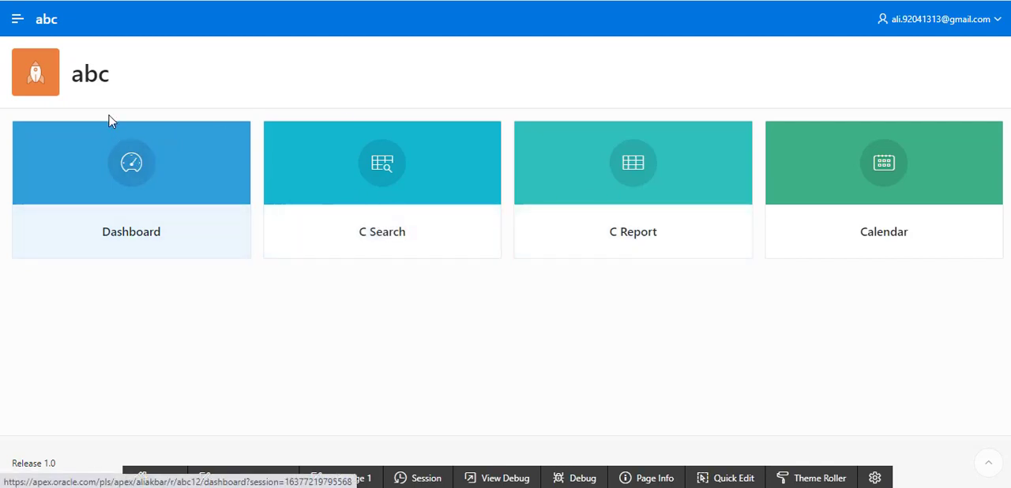
Expand the application's navigation menu and examine the Course, Department, Department Head and Instructor charts on the Dashboard page
click(18, 21)
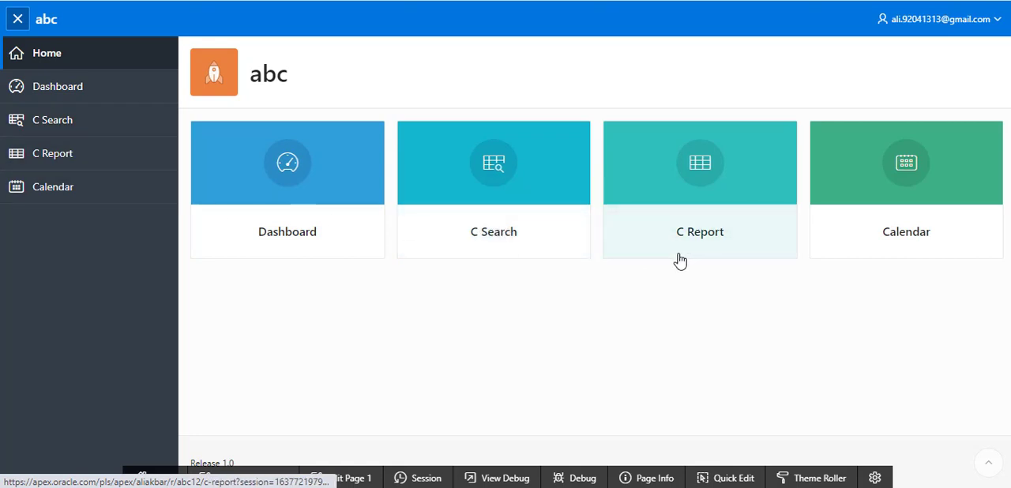
click(46, 92)
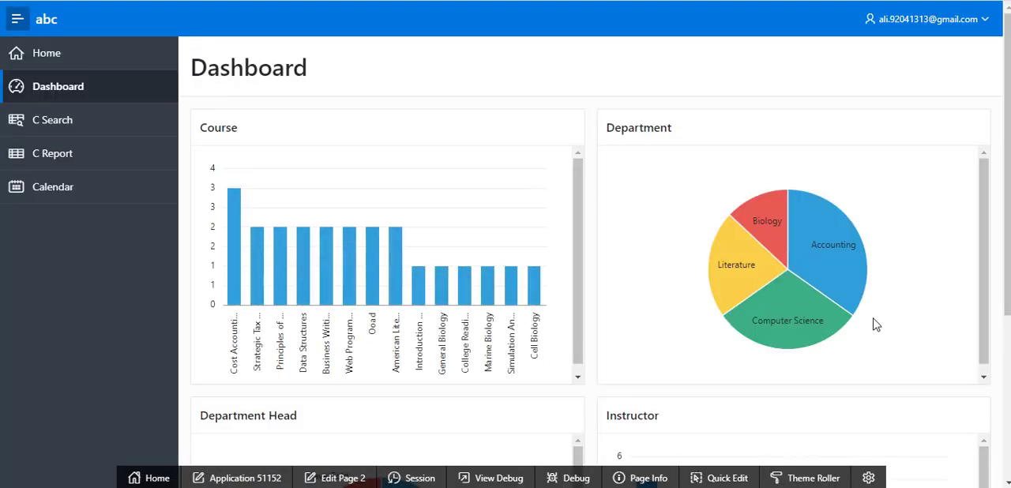
scroll(877, 324, down, 1)
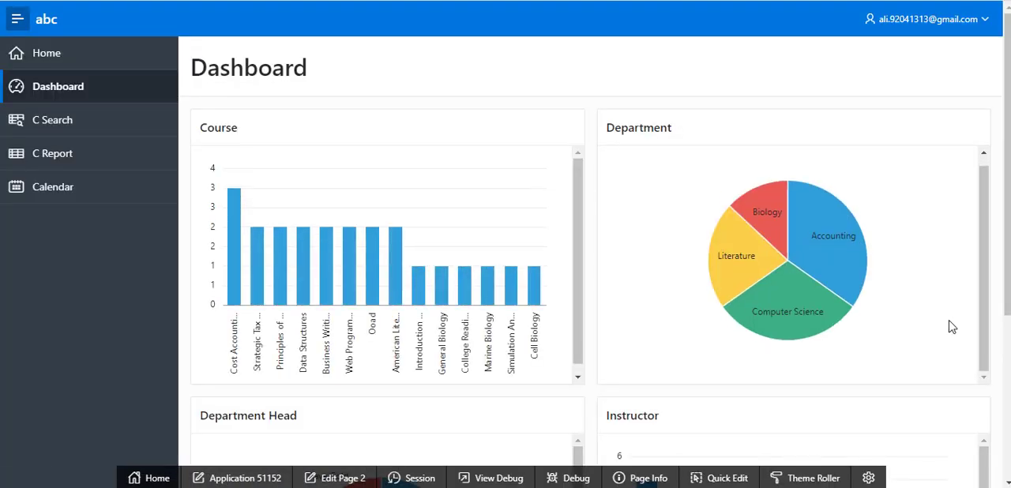
scroll(975, 336, down, 3)
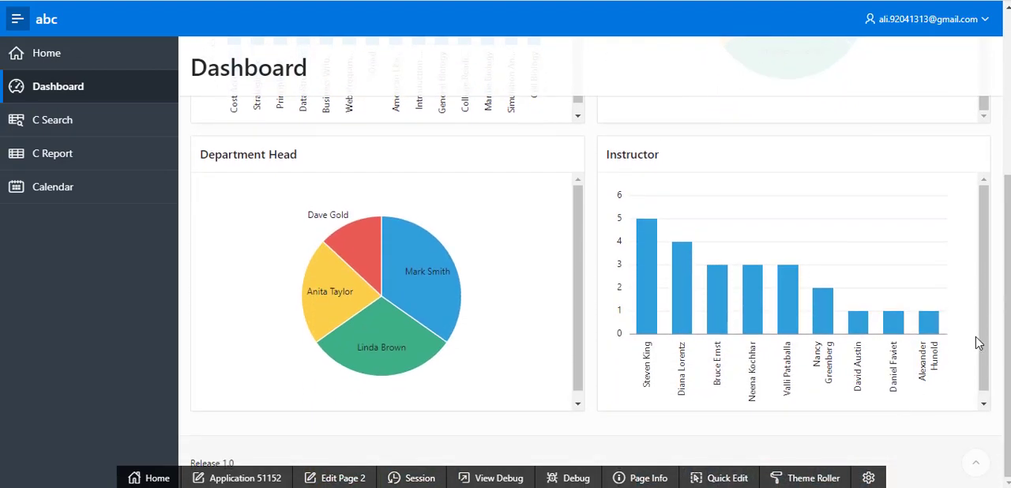
scroll(976, 337, up, 2)
scroll(978, 342, up, 1)
scroll(978, 343, down, 3)
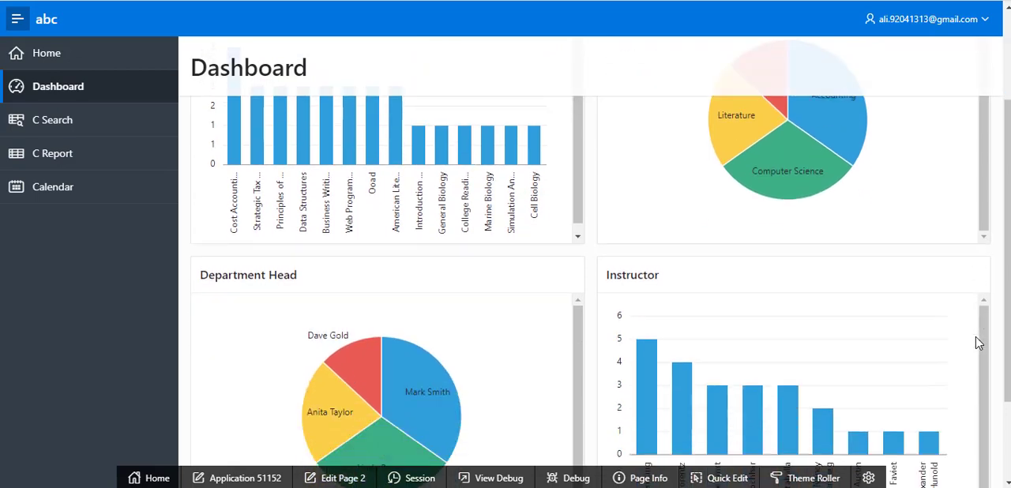
scroll(976, 343, up, 3)
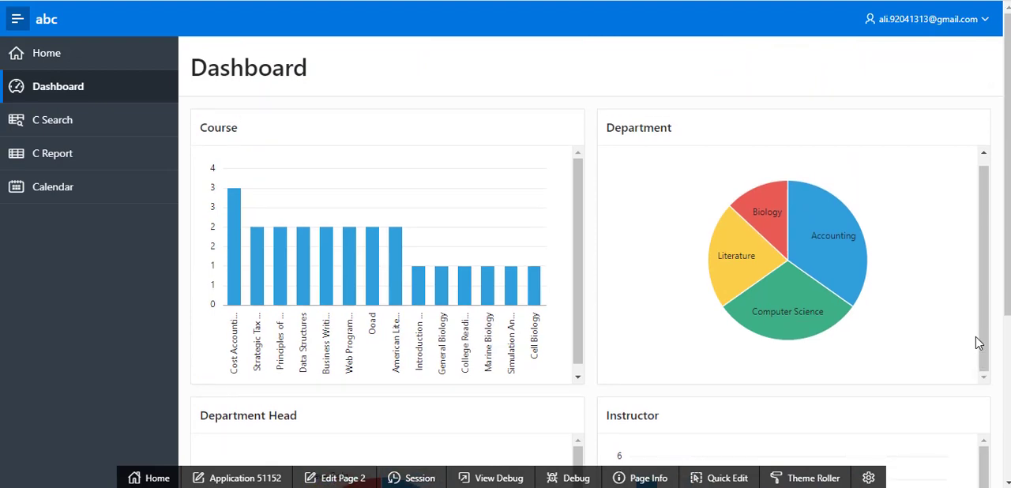
scroll(978, 343, down, 2)
scroll(978, 343, up, 1)
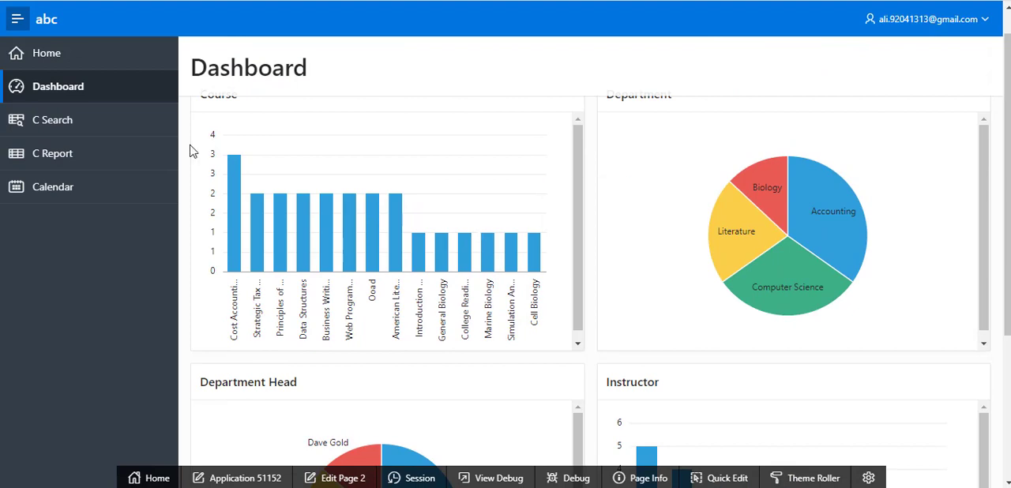
Filter the C Search page by the first listed instructor, and view the C Report and Calendar pages
click(93, 129)
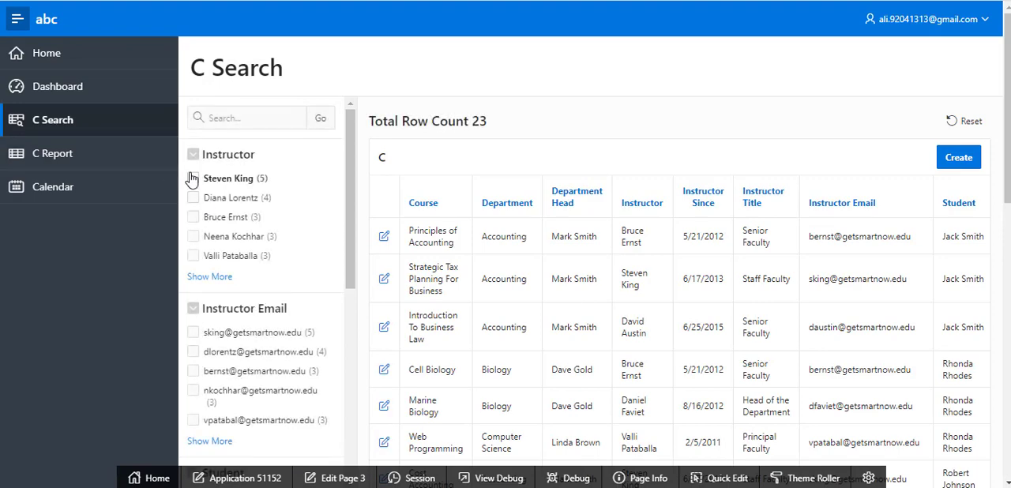
click(193, 178)
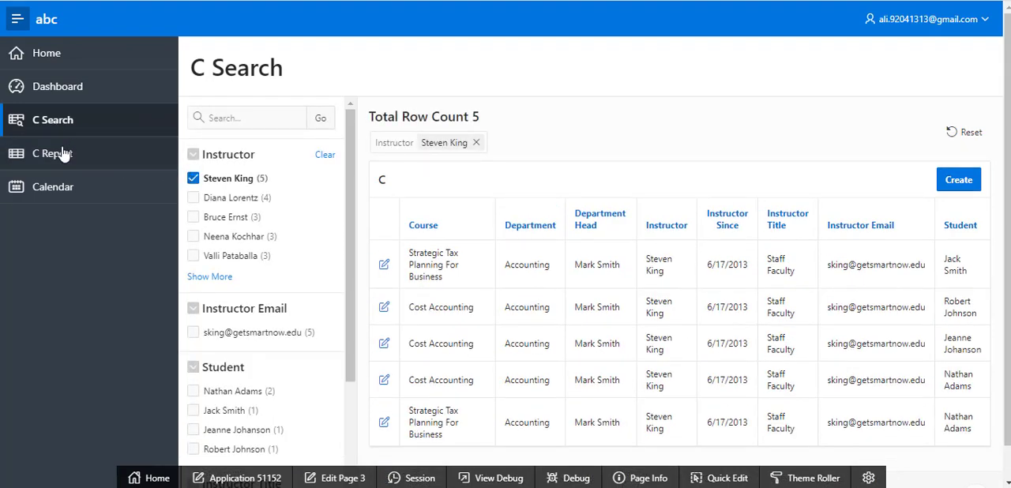
click(64, 153)
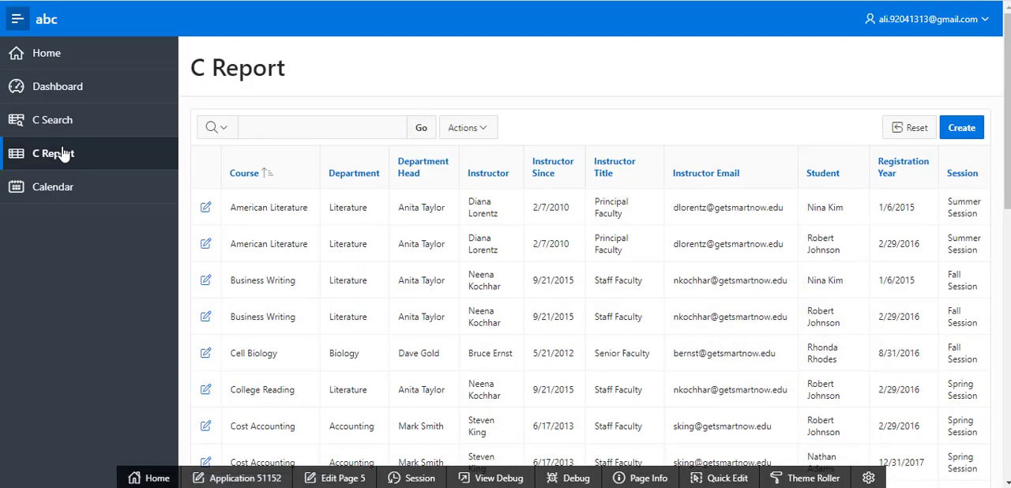
click(52, 189)
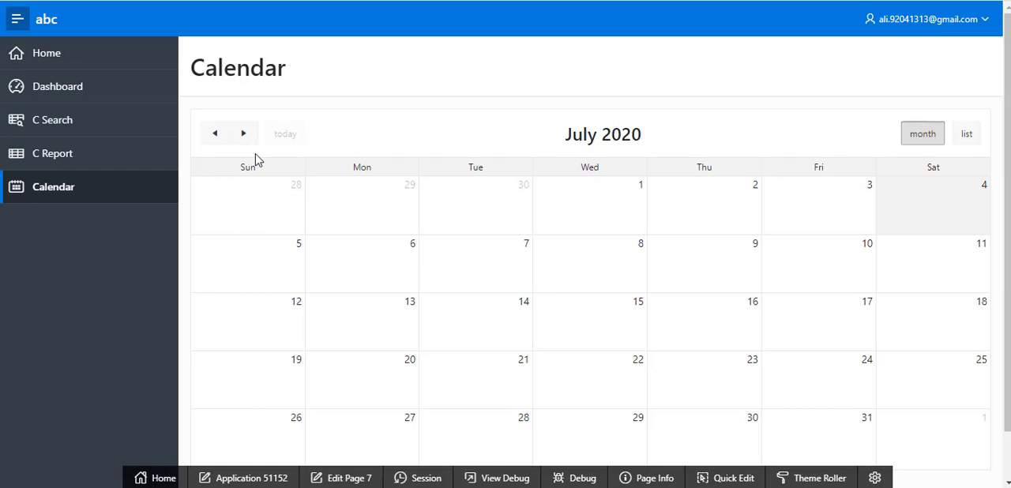
Return to the APEX Create an Application page, choose Productivity App, and browse the sample and productivity apps in the gallery
click(119, 1)
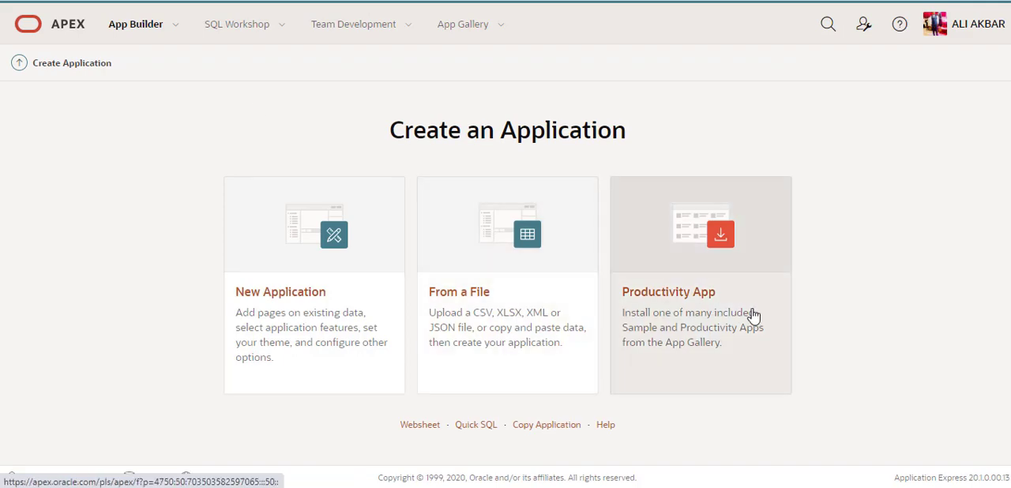
click(727, 245)
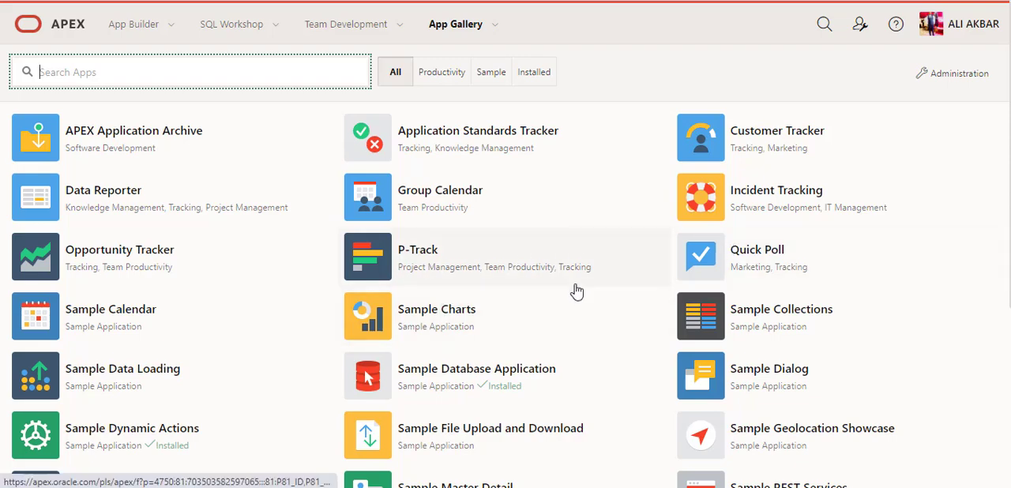
scroll(577, 293, down, 4)
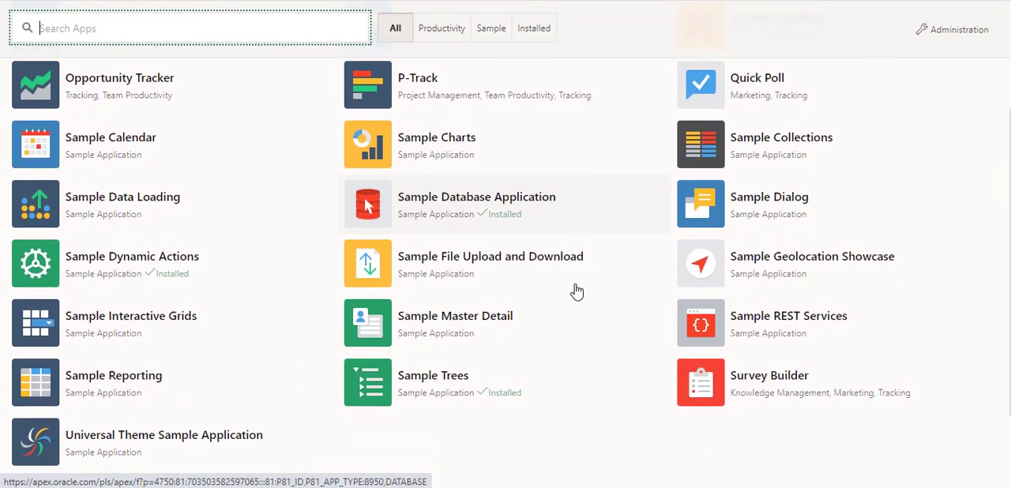
scroll(577, 293, up, 4)
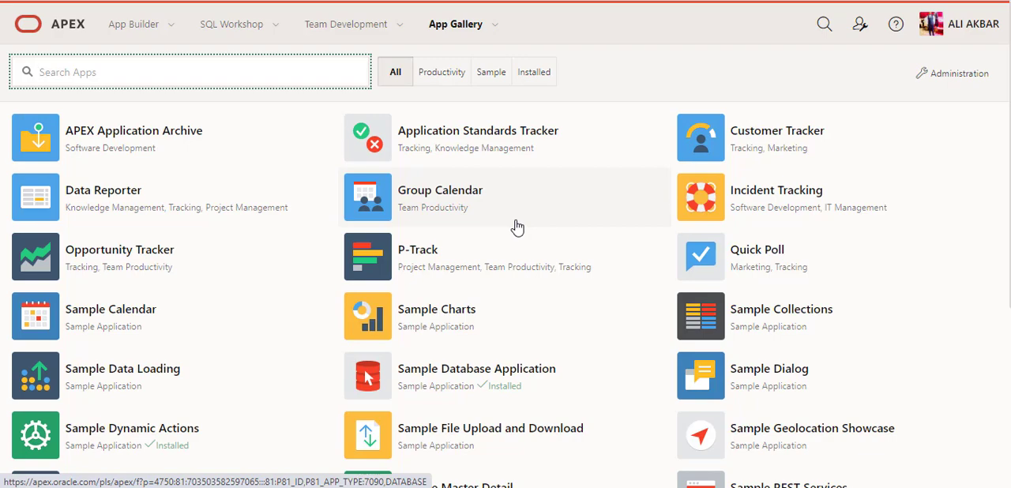
scroll(518, 228, down, 2)
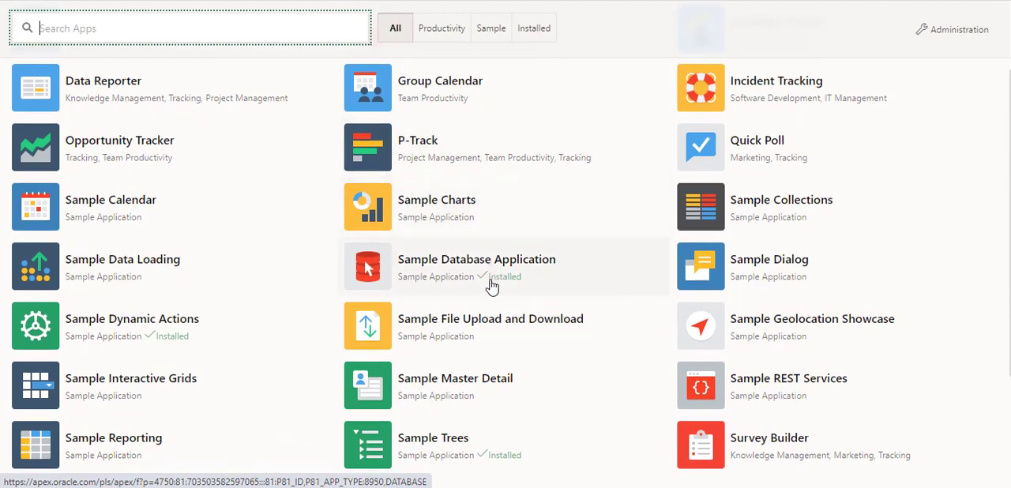
scroll(593, 282, down, 2)
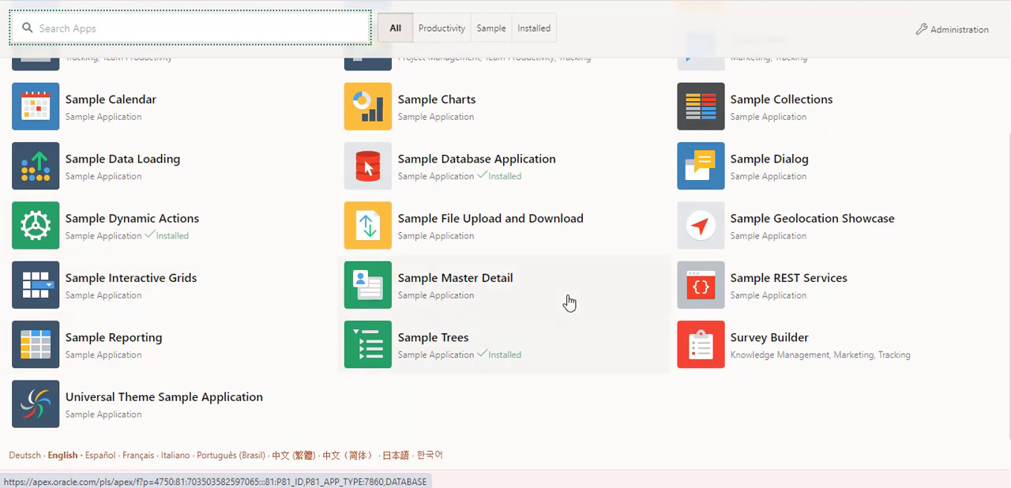
scroll(566, 300, up, 4)
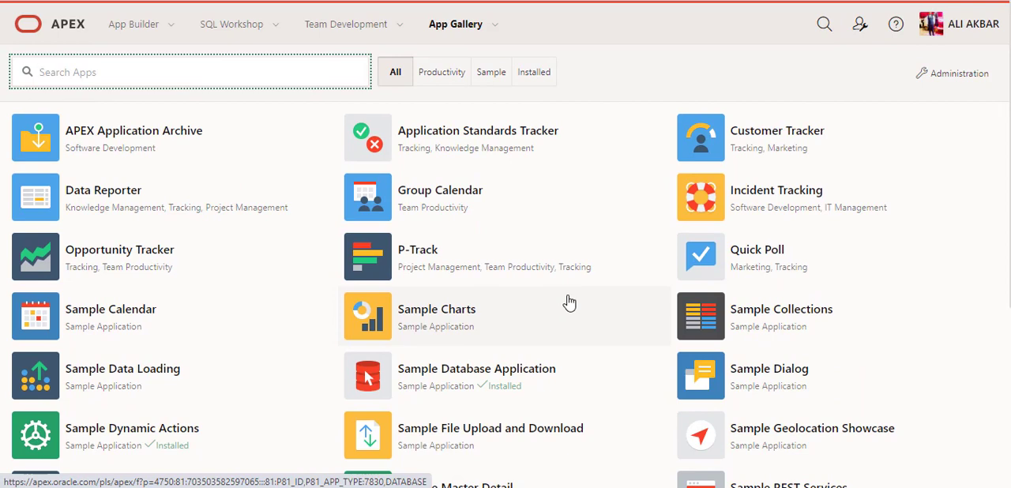
View the Incident Tracking app's details in the gallery, and return to the workspace home page
click(725, 204)
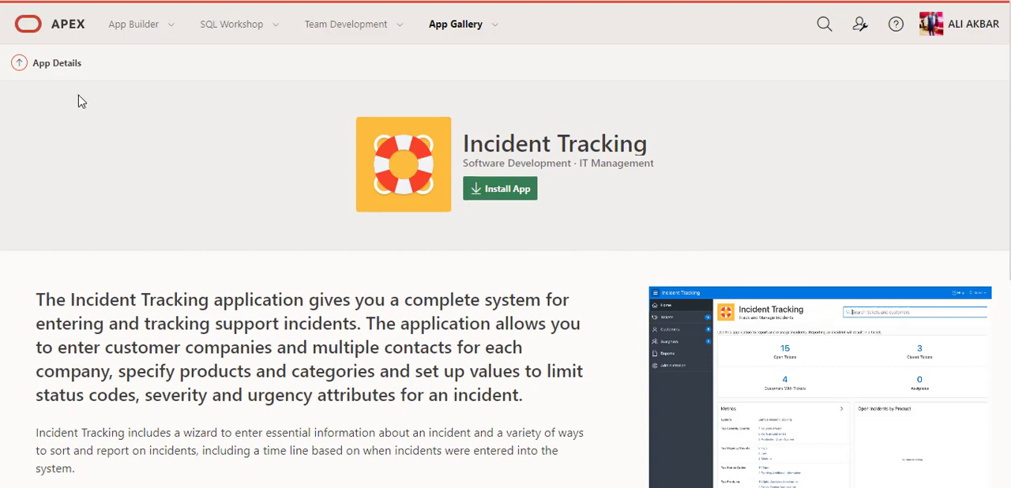
click(22, 1)
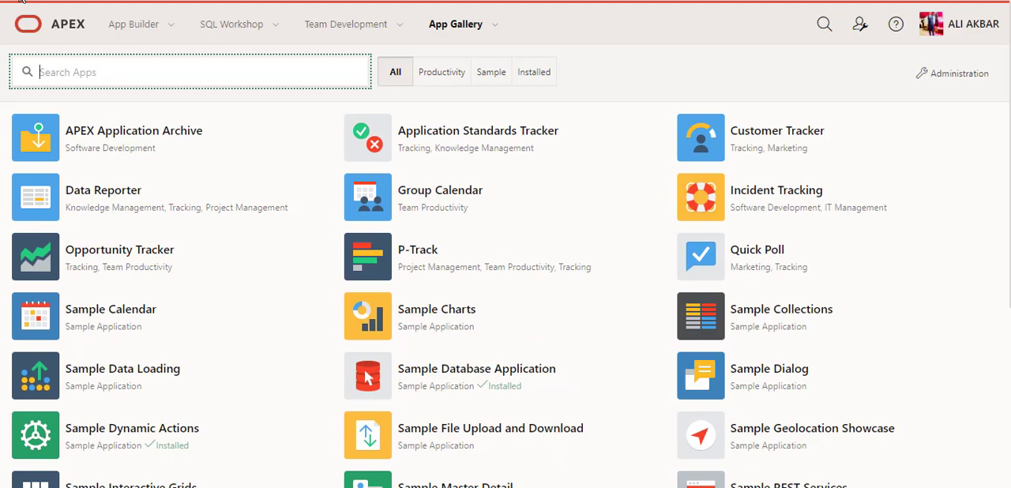
click(22, 0)
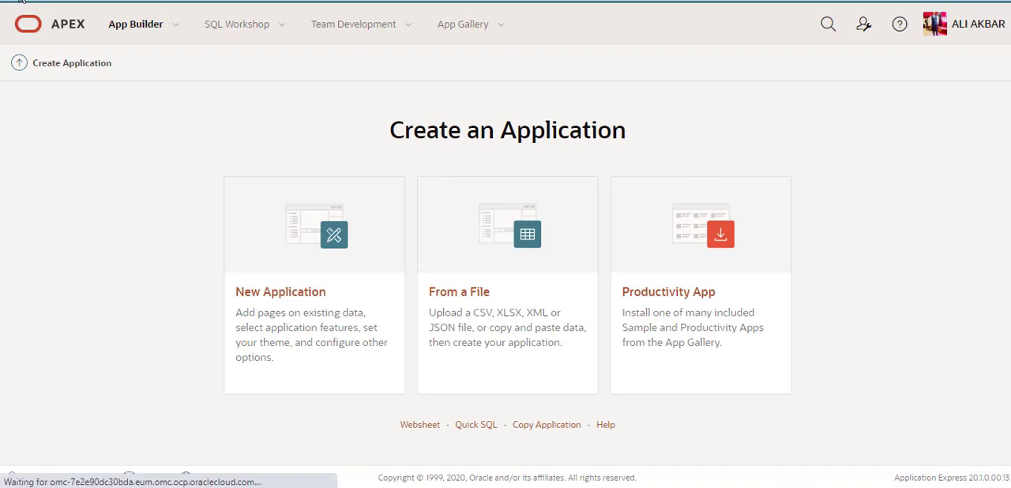
click(46, 36)
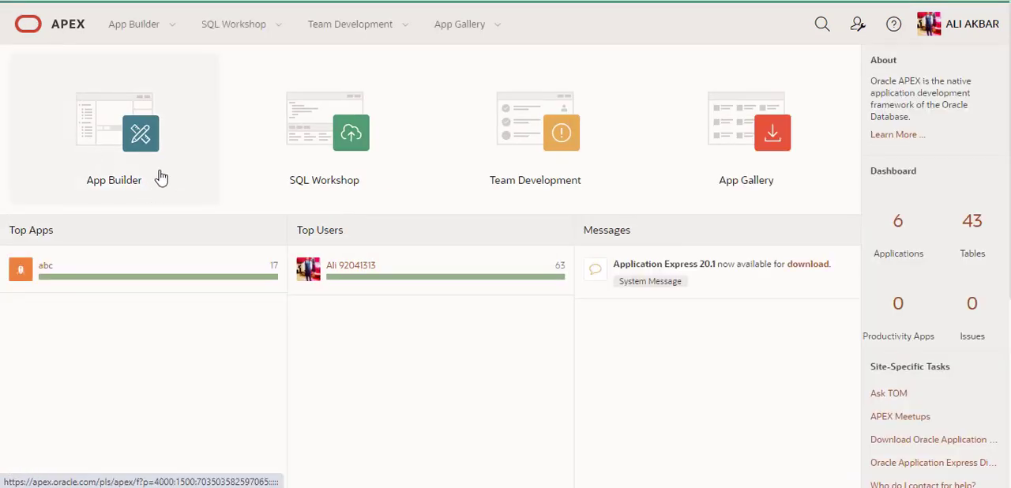
Open the Sample Database Application in App Builder and run it
click(100, 144)
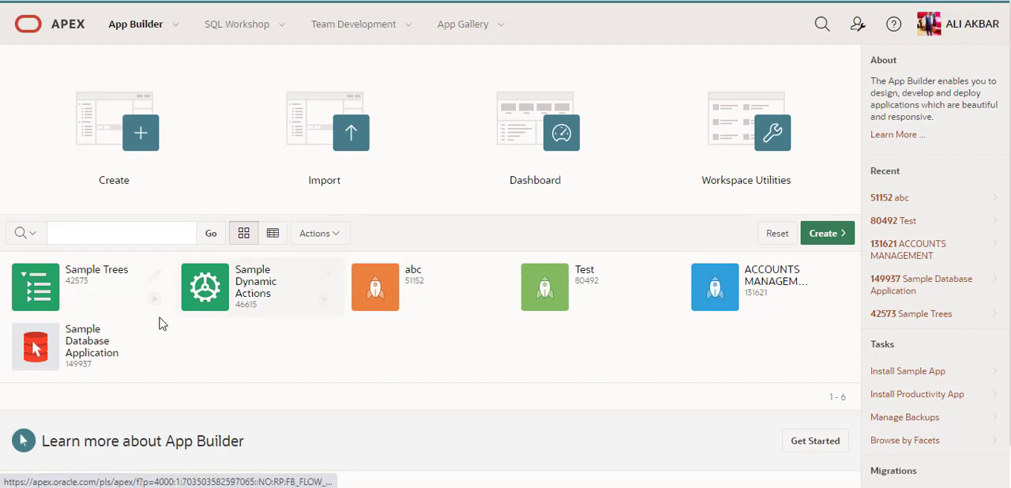
click(69, 348)
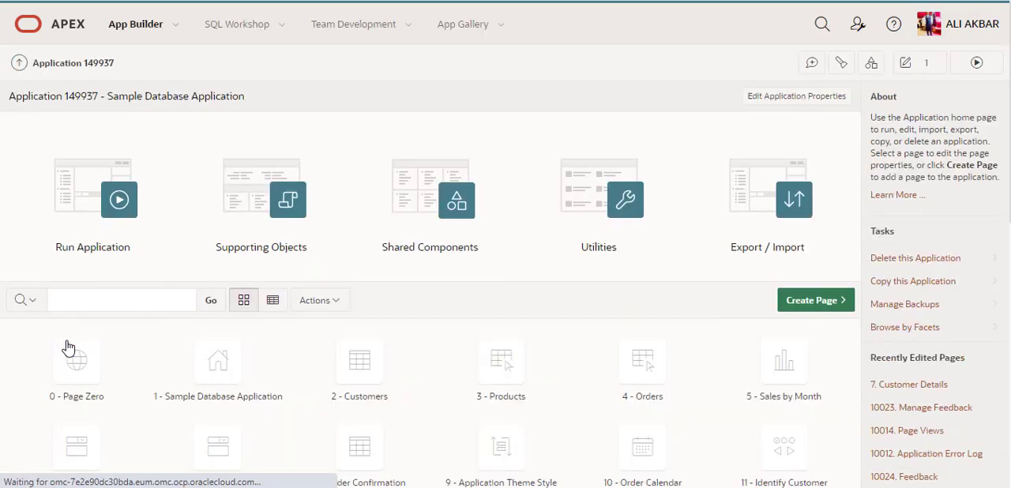
click(100, 211)
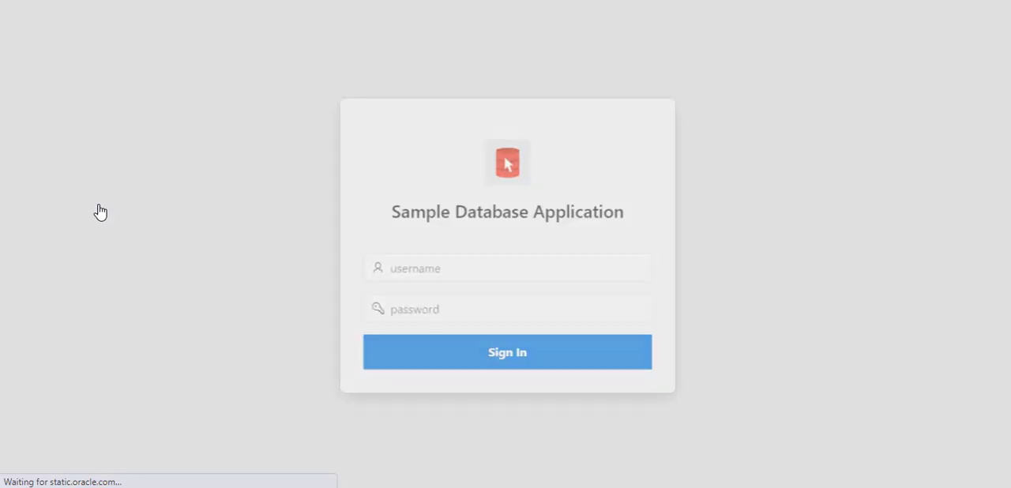
Sign in to the Sample Database Application with the account password and dismiss the browser's offer to update the saved password
click(437, 316)
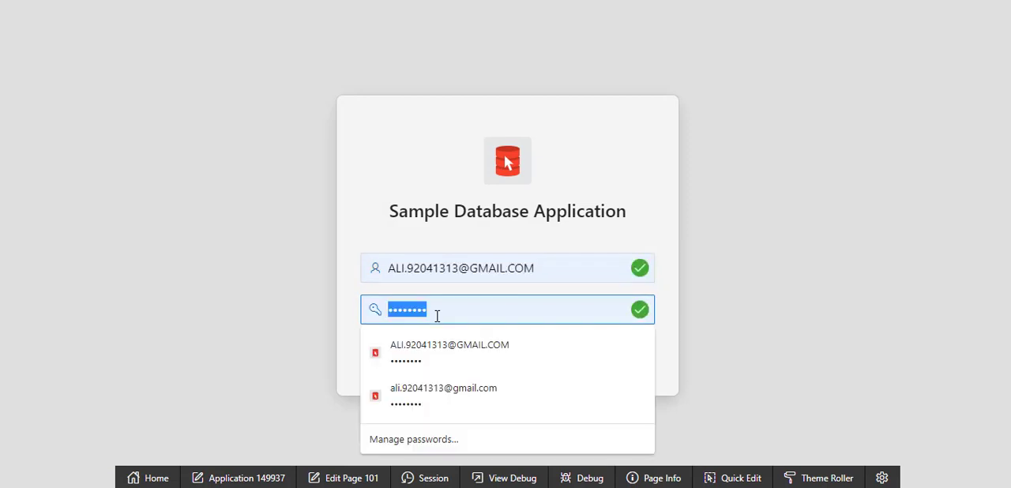
text(••••••••)
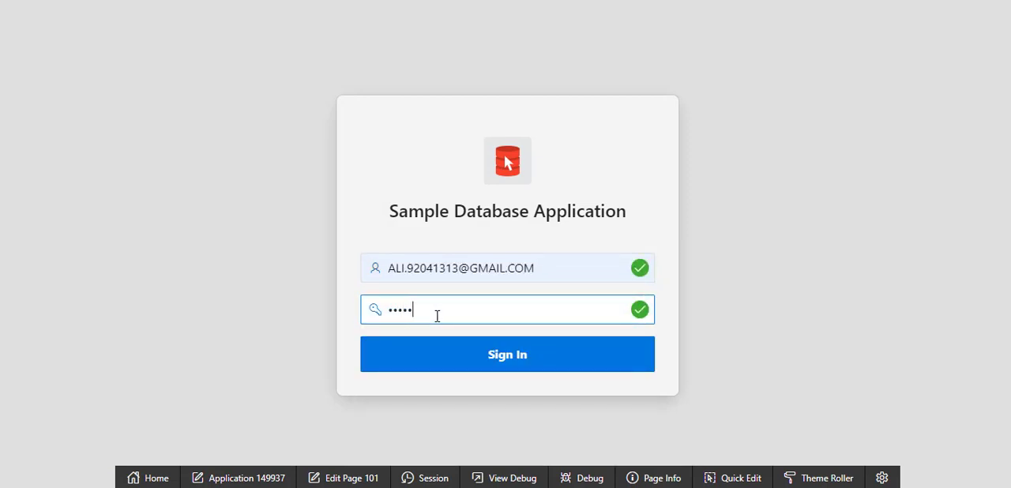
text(••)
click(565, 368)
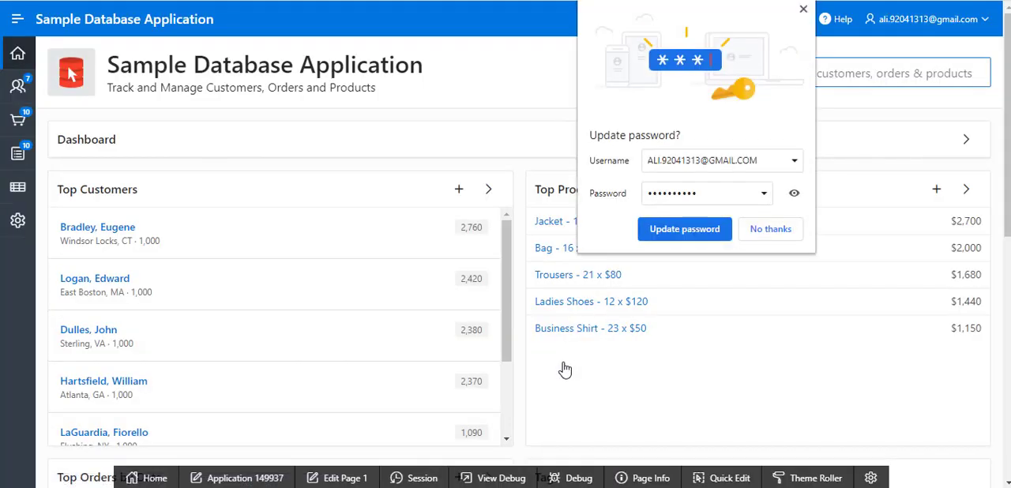
click(804, 10)
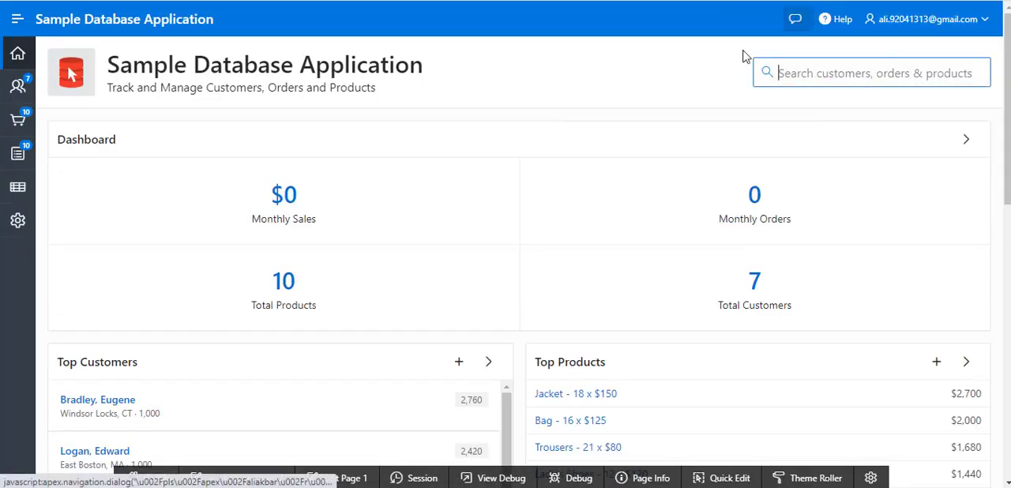
Examine the application's home page from the Dashboard figures down to the community links
scroll(492, 184, down, 3)
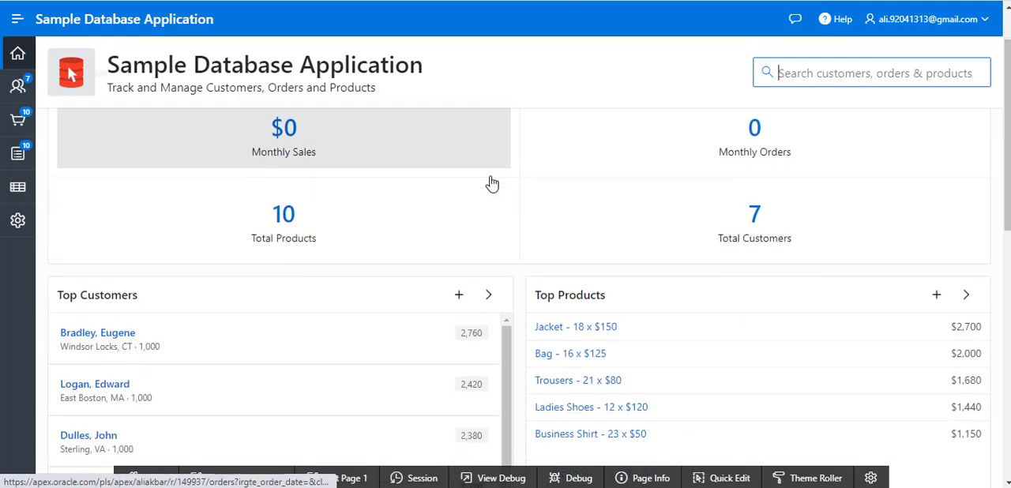
scroll(492, 183, down, 3)
scroll(491, 184, down, 3)
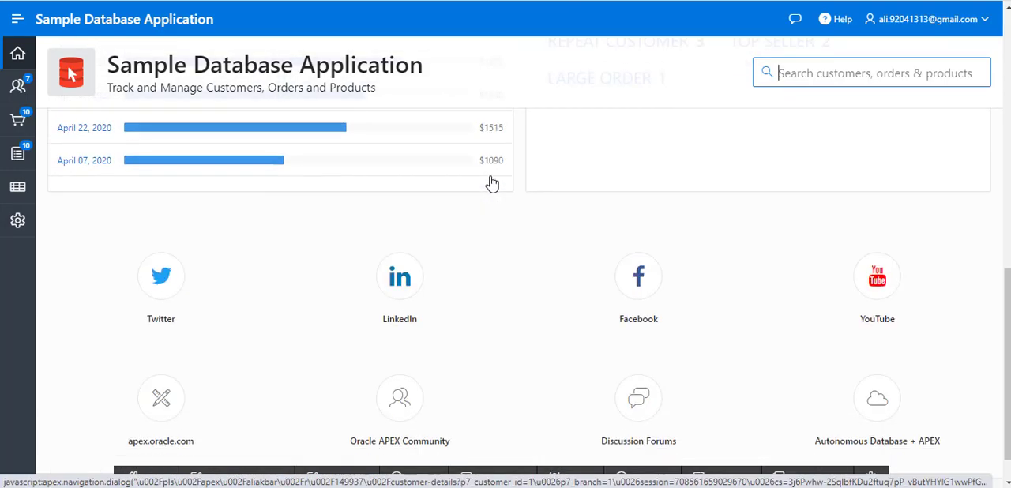
scroll(491, 181, up, 10)
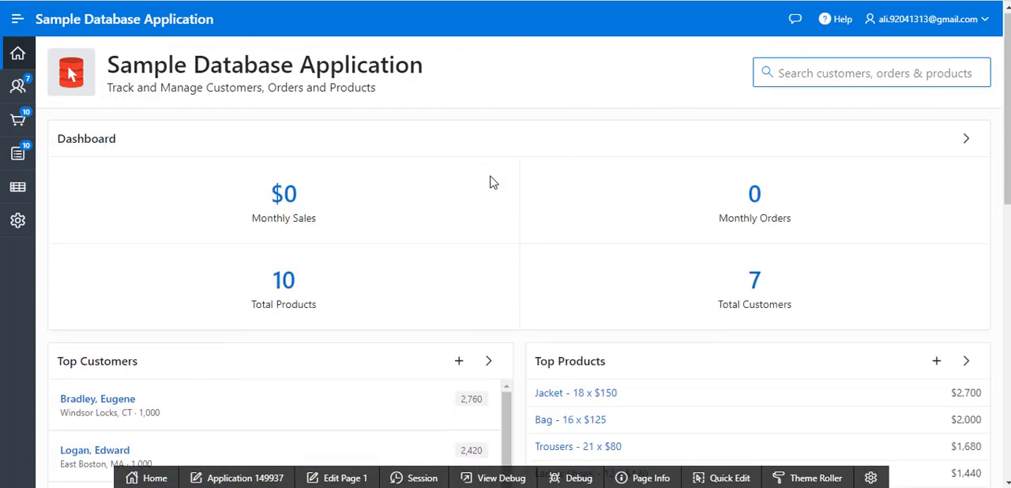
click(18, 57)
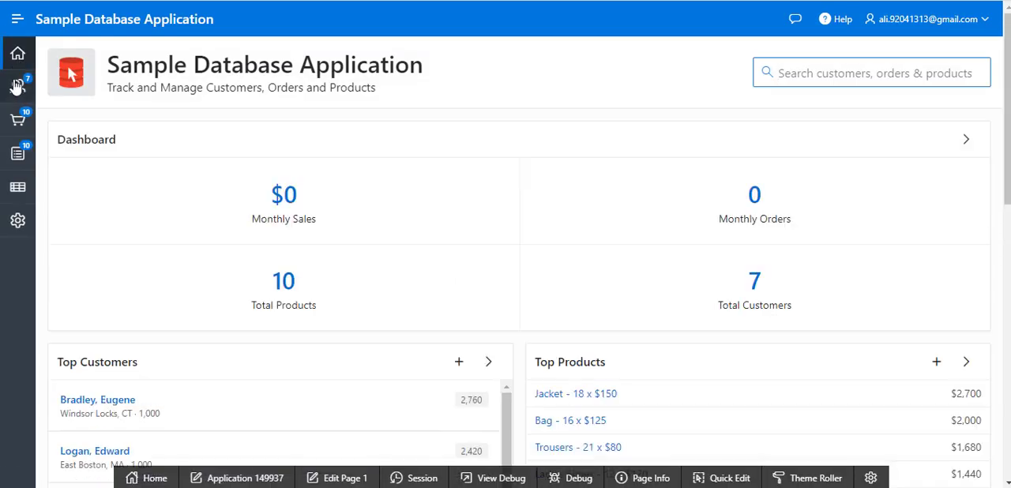
View the Customers page, open a blank Customer Details form, and cancel it
click(19, 91)
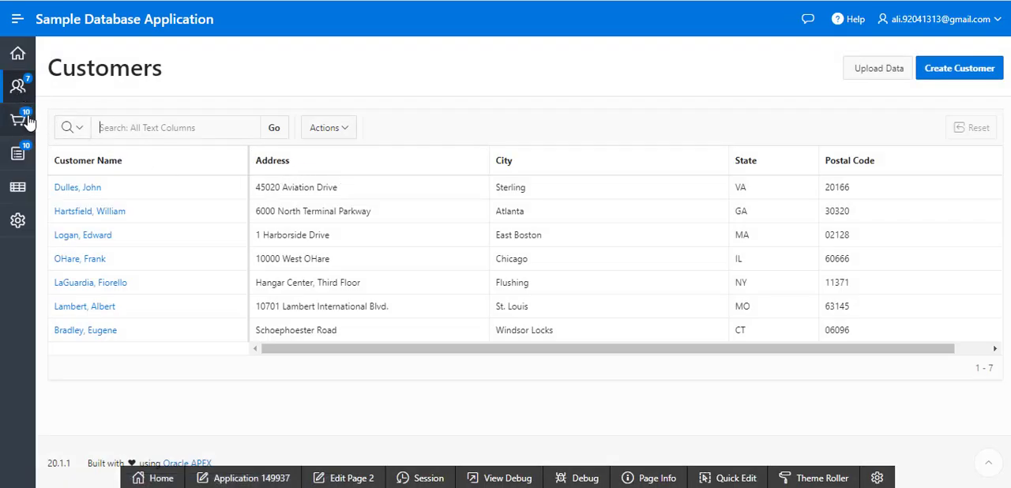
click(956, 76)
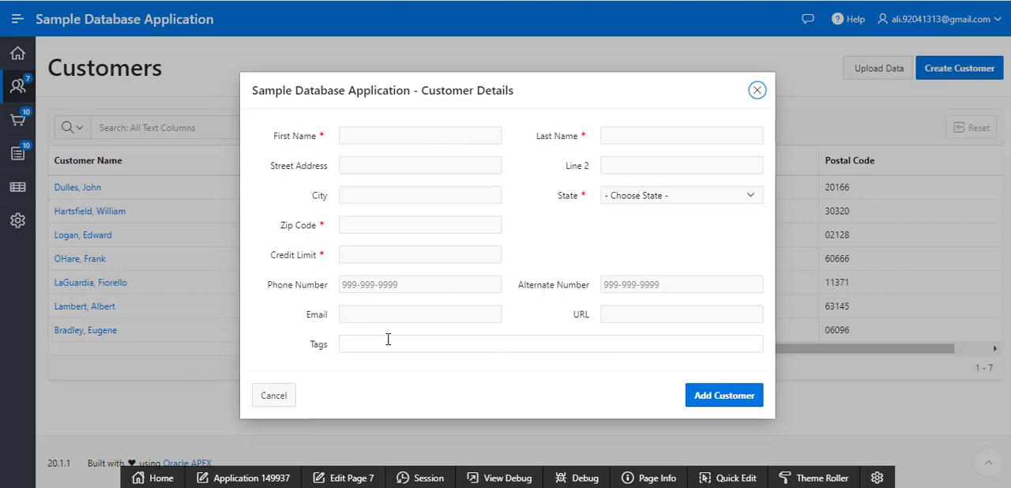
click(274, 397)
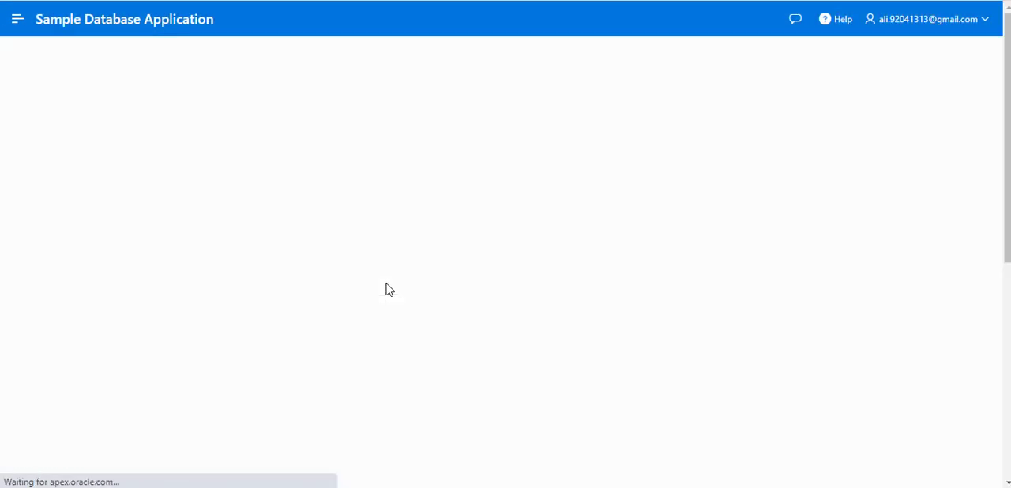
Look through the product list on the Products page
scroll(560, 307, down, 5)
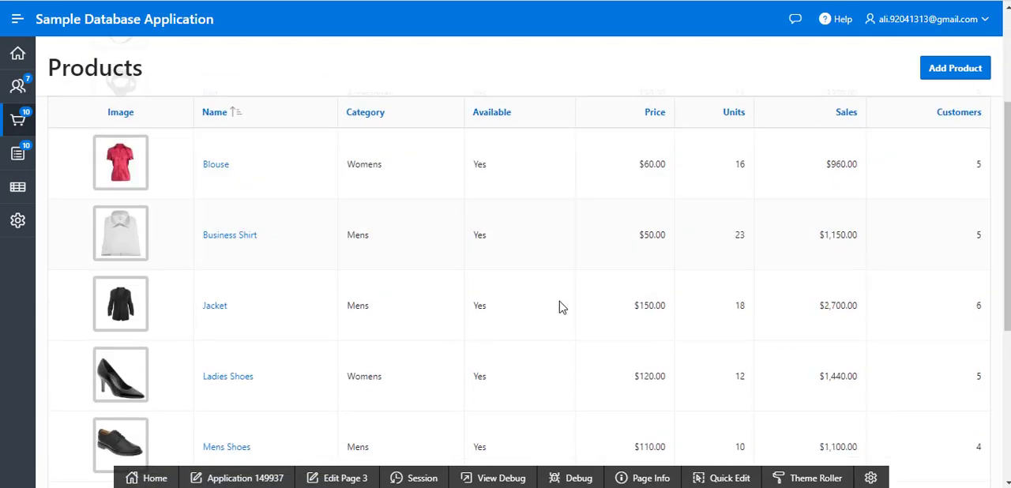
scroll(559, 308, up, 5)
scroll(560, 307, up, 1)
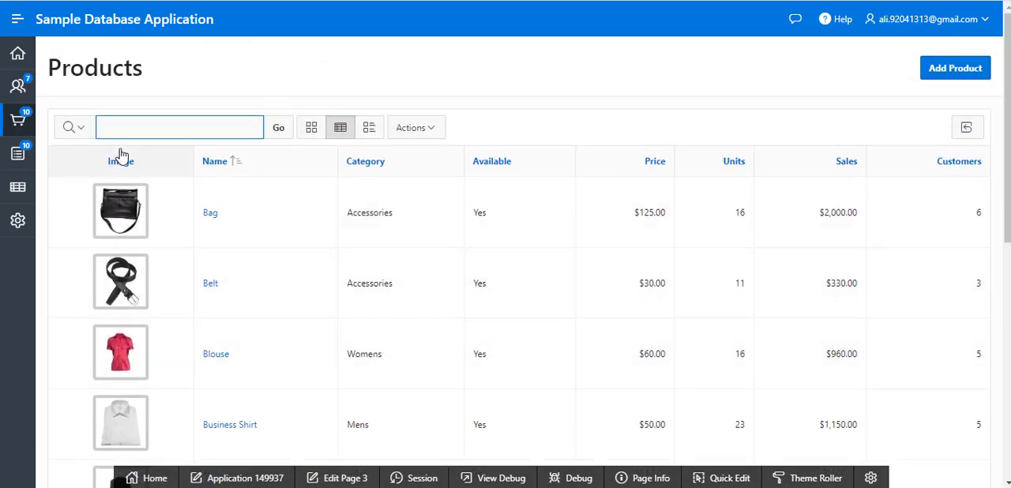
View the Orders page, examine the first listed order's details and product lines, and close them
click(18, 151)
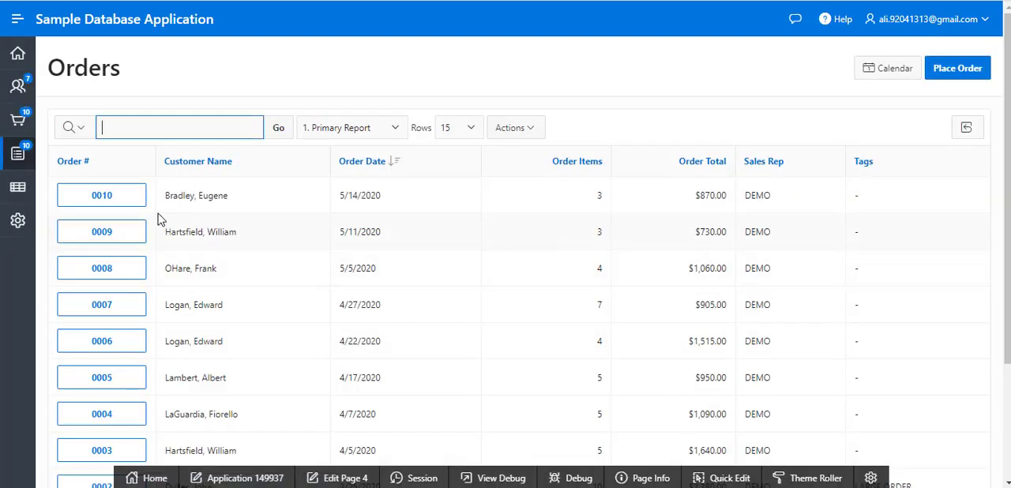
click(117, 209)
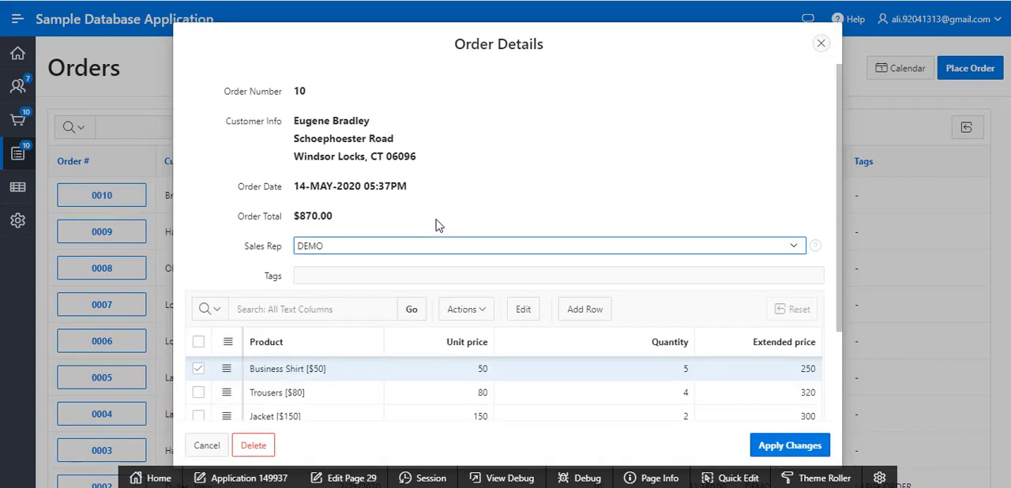
scroll(436, 226, down, 2)
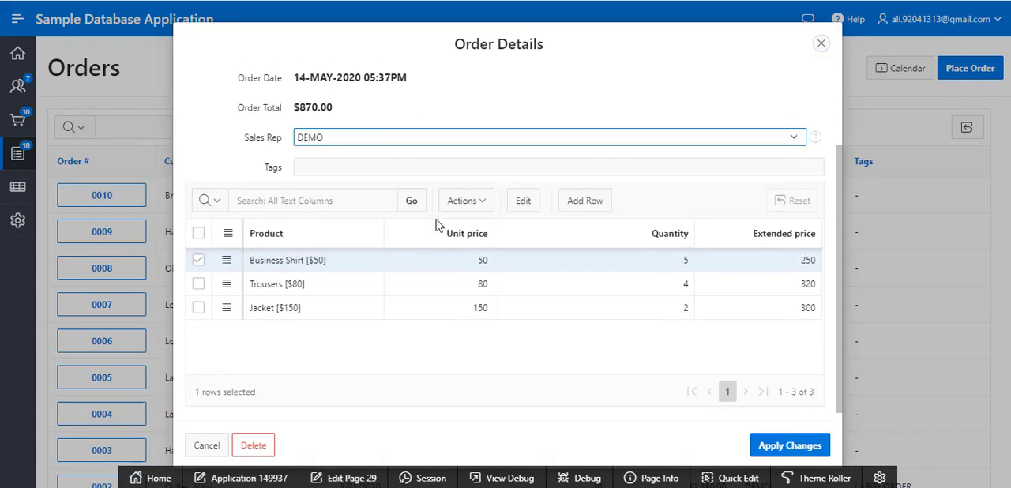
scroll(435, 226, up, 2)
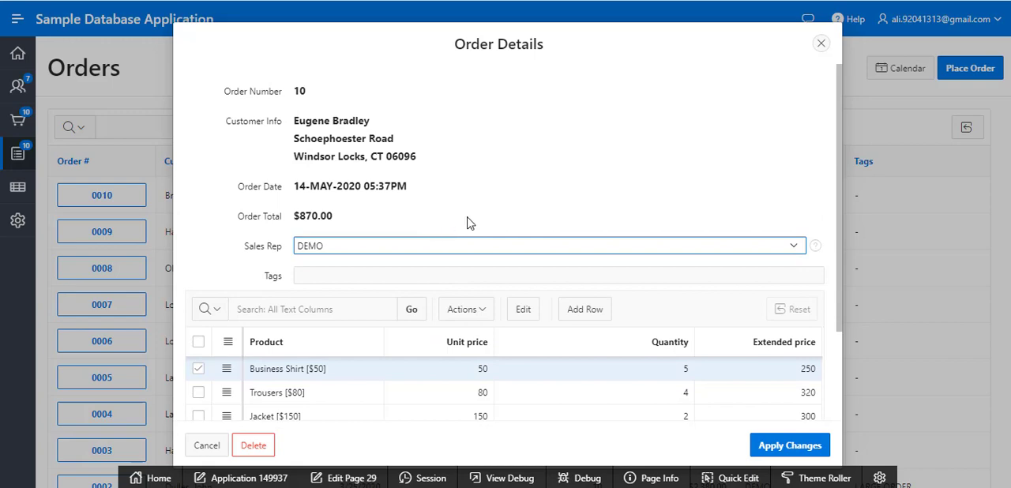
click(822, 45)
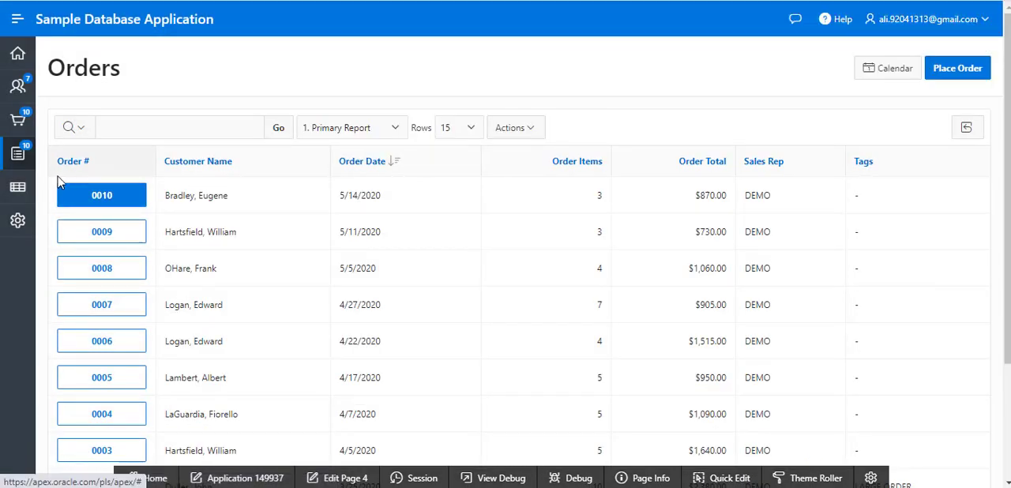
View the Sales by Category chart from the Reports page, and return to the APEX App Builder page
click(22, 192)
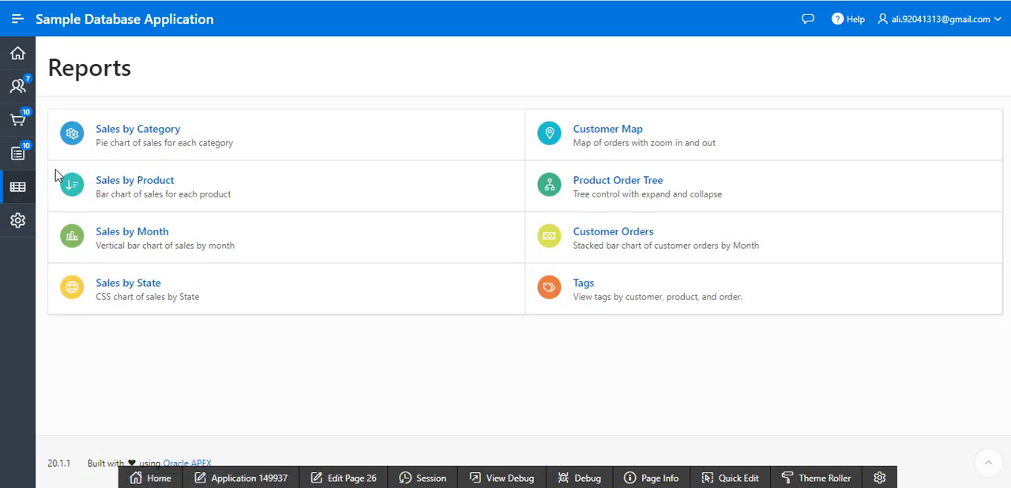
click(164, 130)
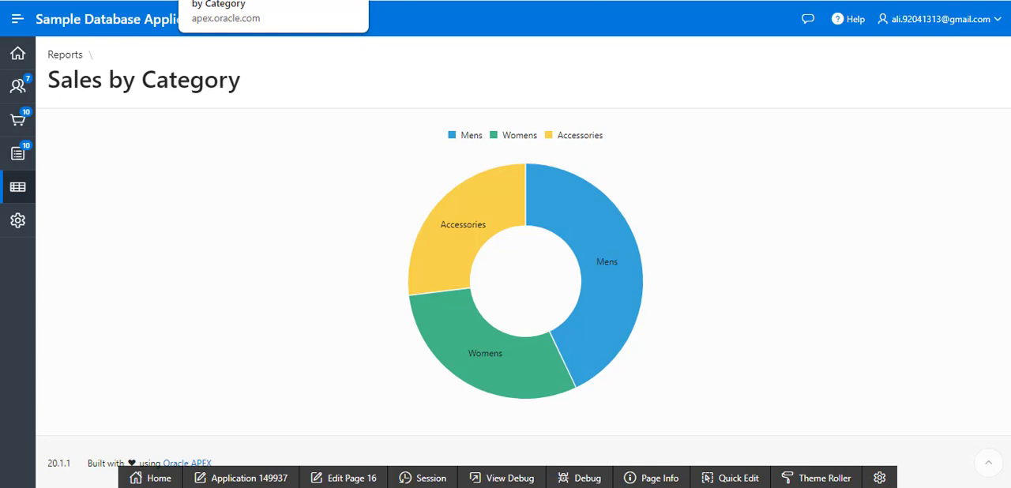
click(95, 0)
key(alt+Left)
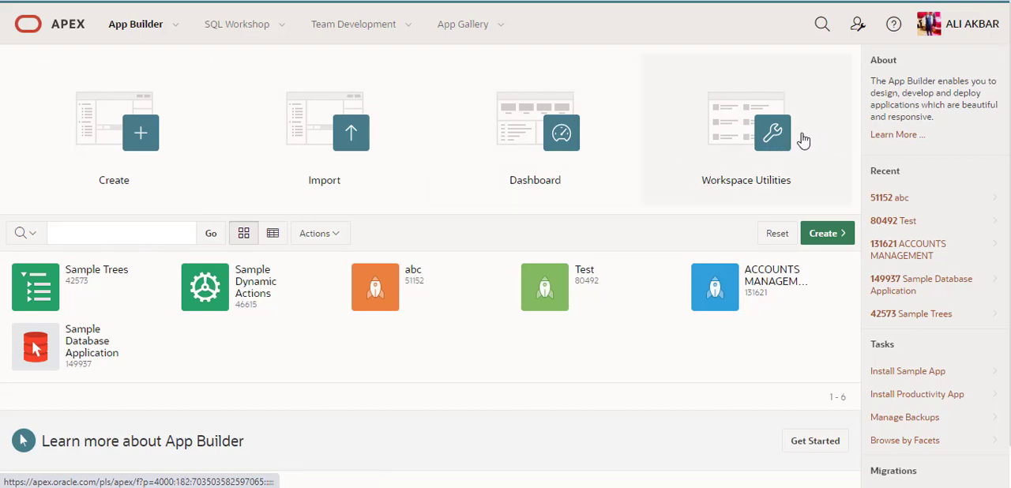
View the Workspace Utilities page, and look over the options available under App Builder
click(772, 136)
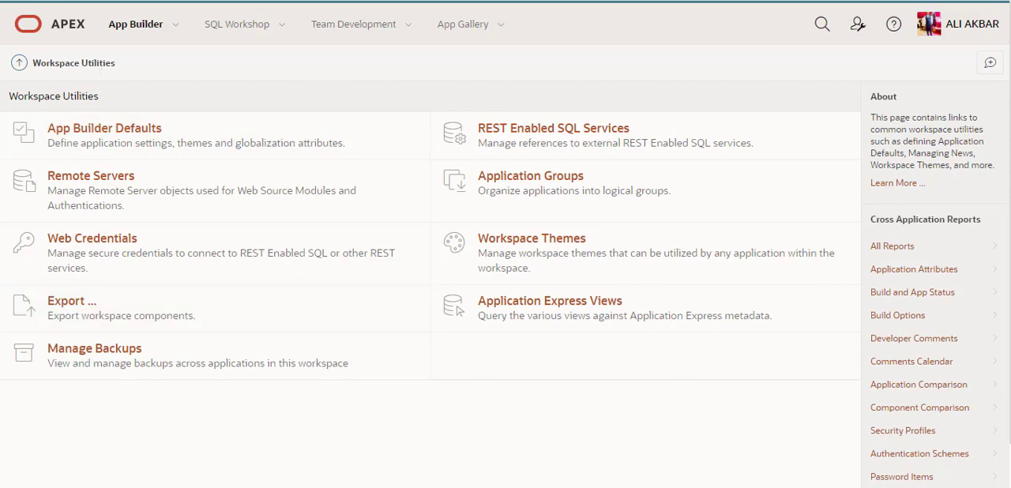
click(20, 0)
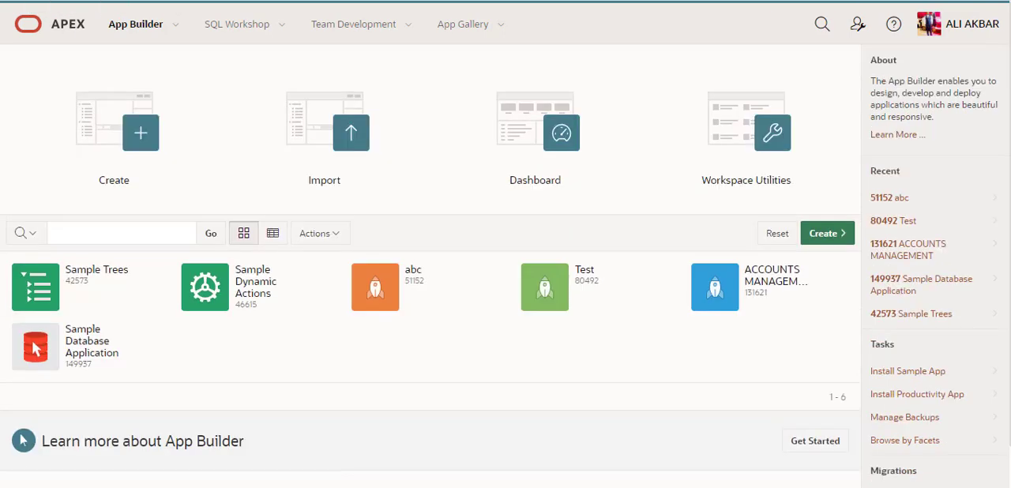
click(175, 24)
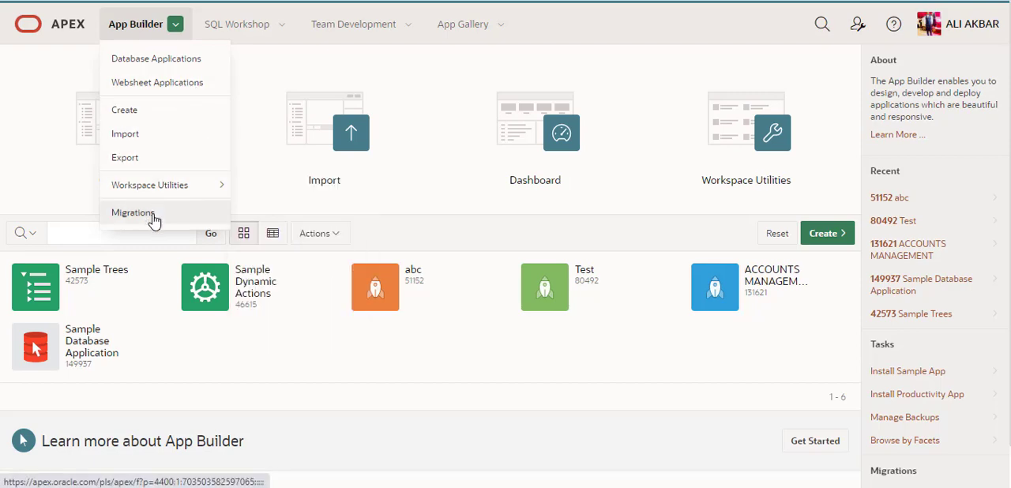
mouse_move(186, 193)
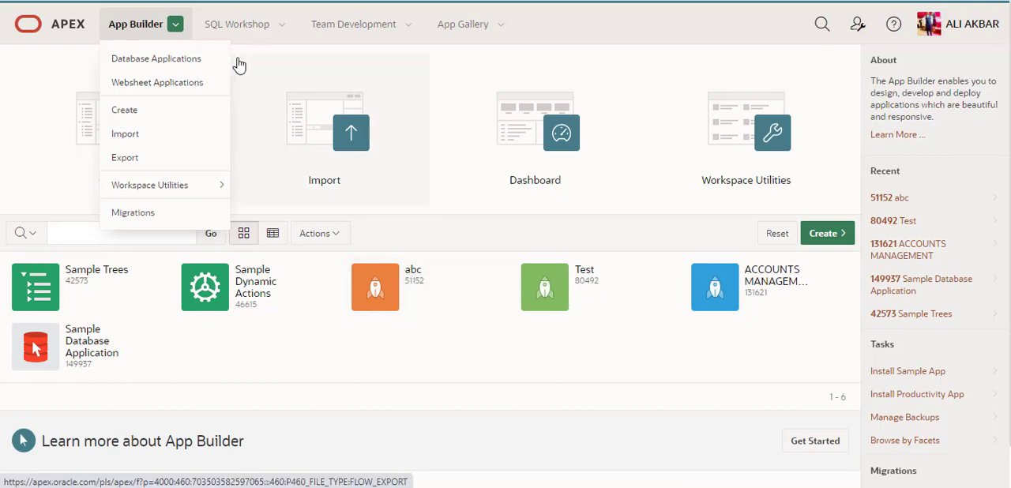
Look over the Team Development options, and return to the workspace home page by way of Create an Application
click(307, 36)
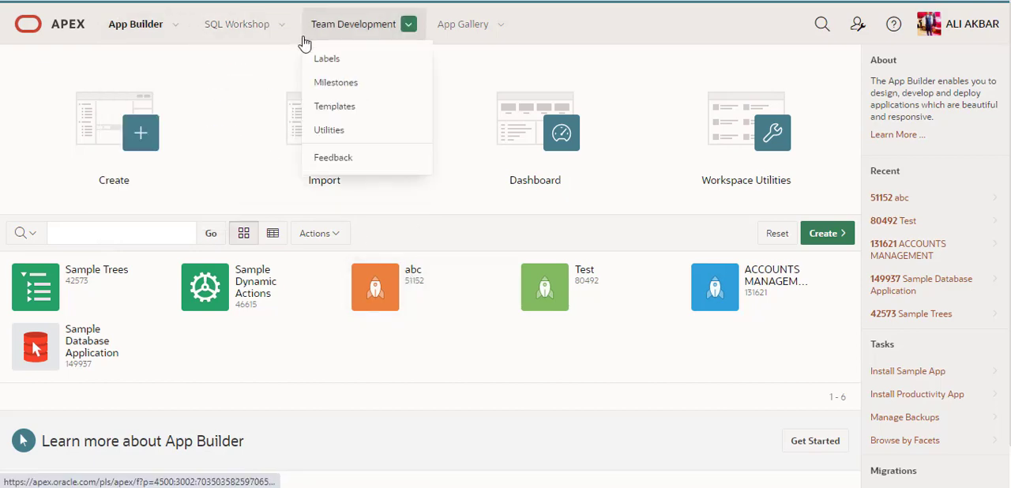
click(23, 124)
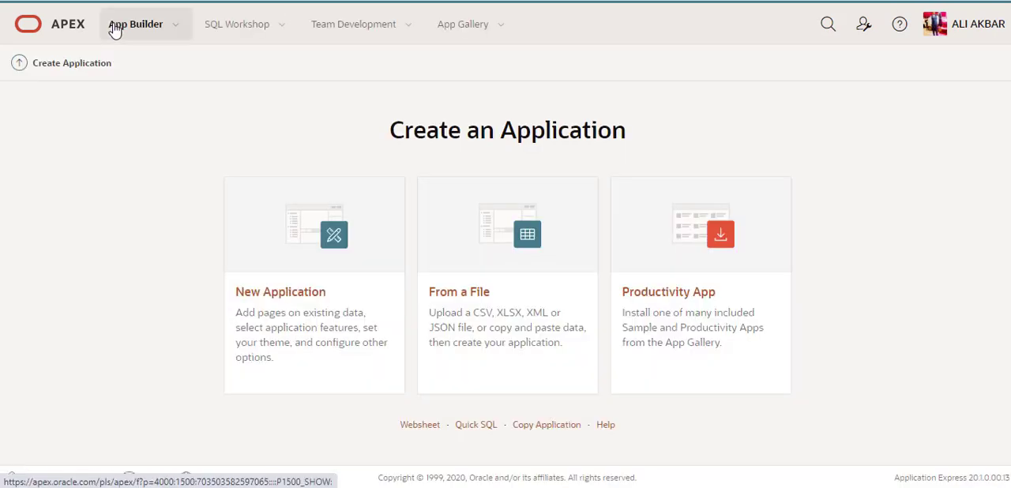
click(54, 36)
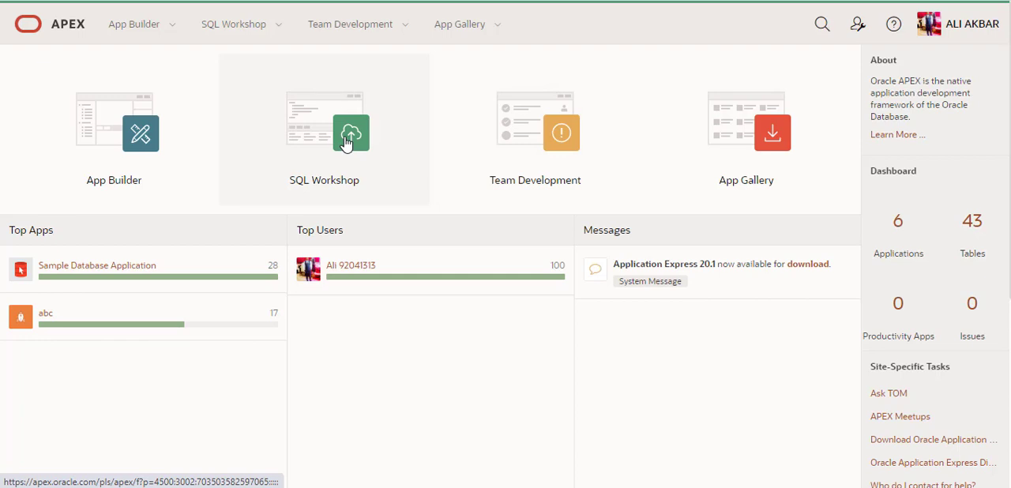
Open the SQL Workshop's Object Browser and list the schema's views
click(280, 25)
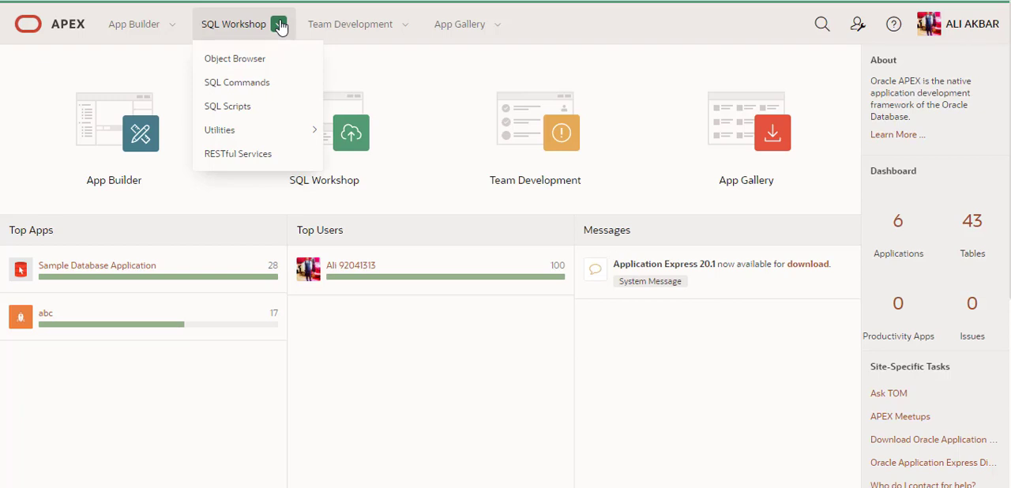
click(278, 60)
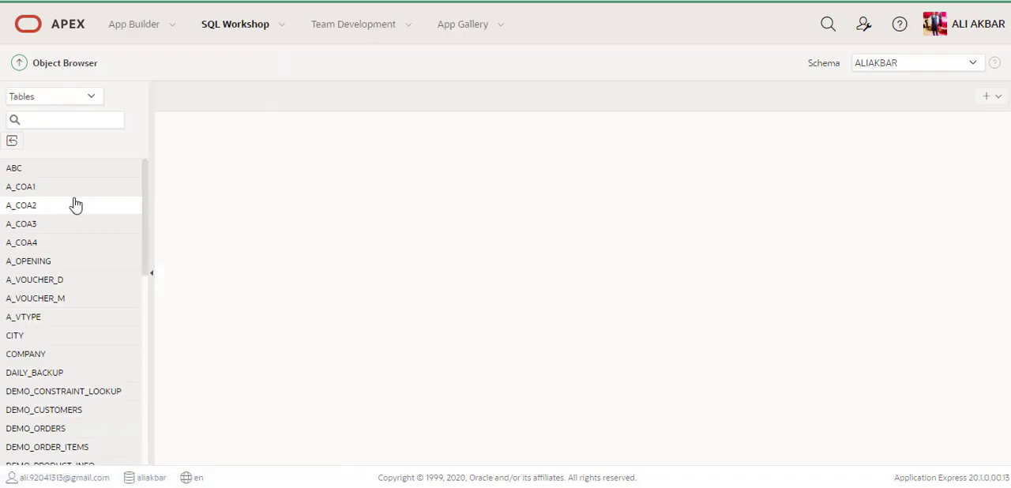
click(92, 96)
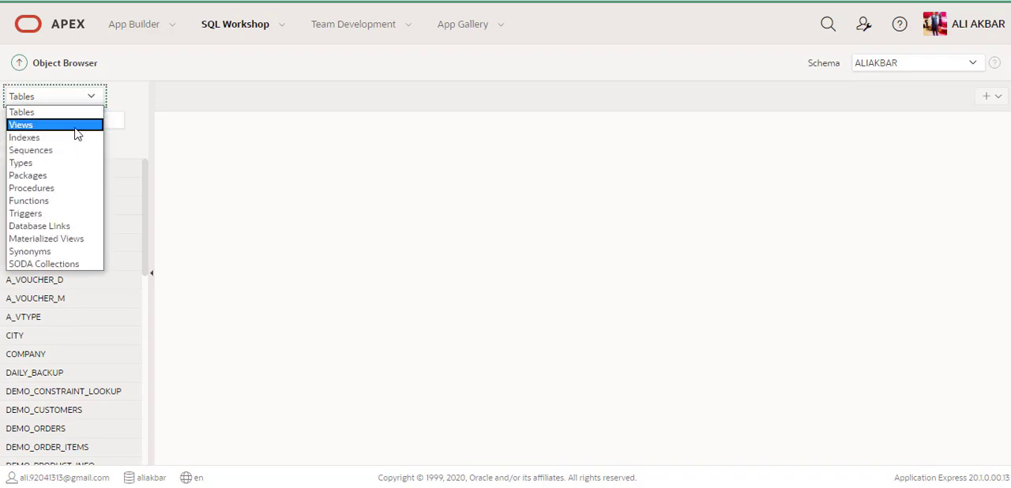
click(76, 127)
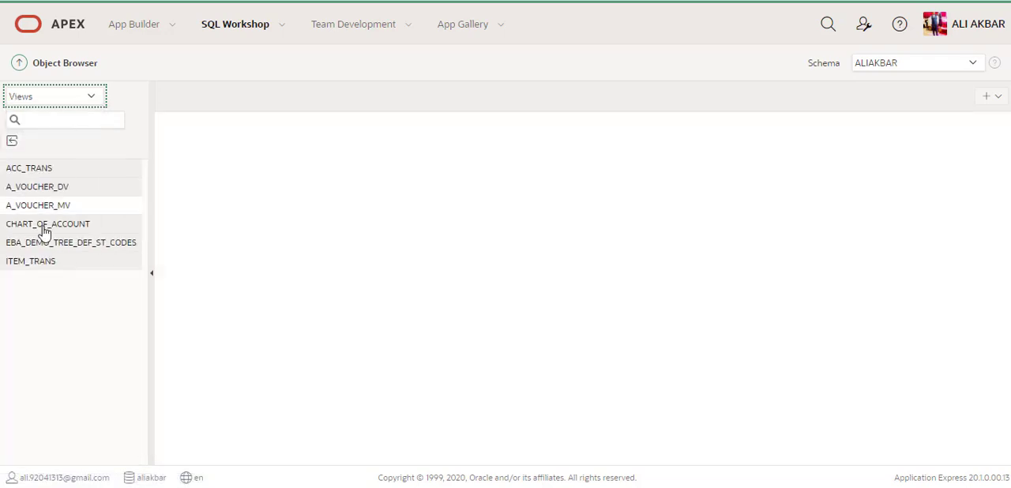
List the schema's triggers and examine the object details and SQL of BIU_EBA_DEMO_TREE_FILES
click(95, 97)
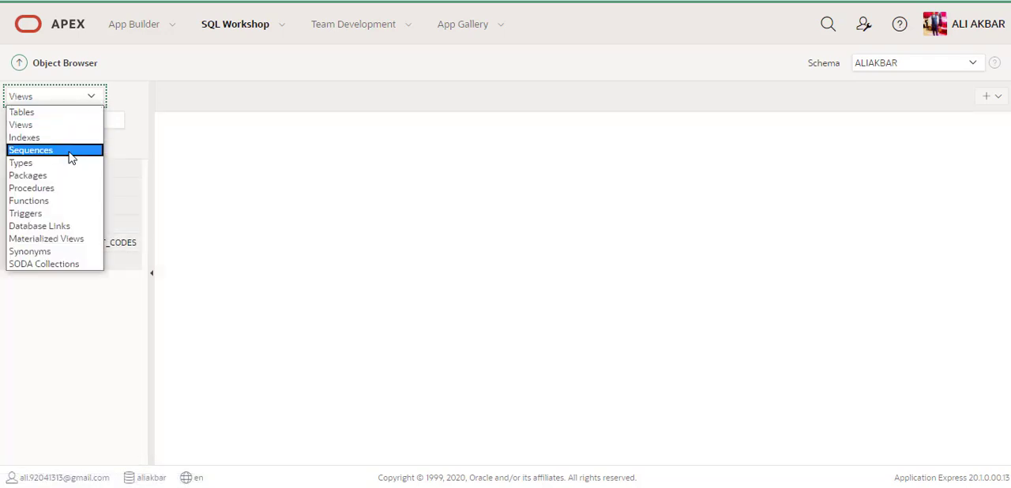
click(69, 213)
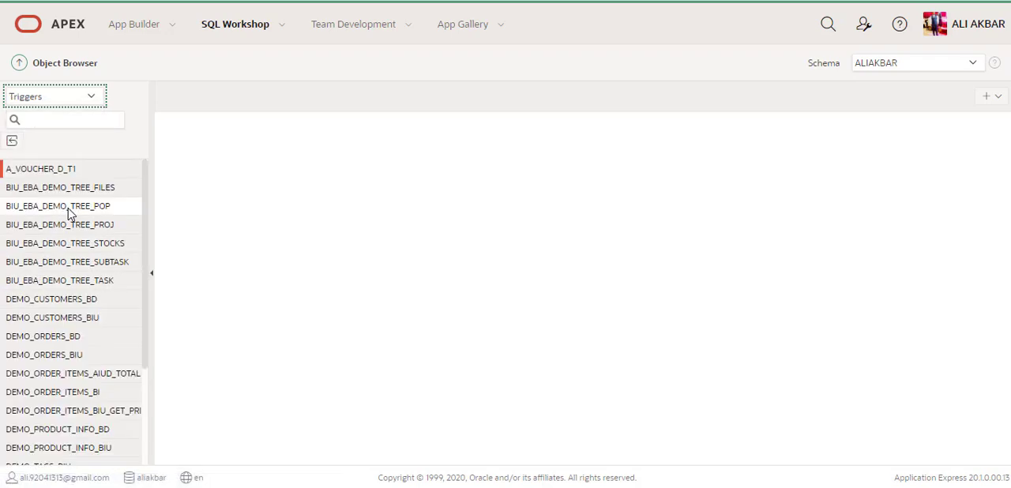
click(89, 191)
click(90, 195)
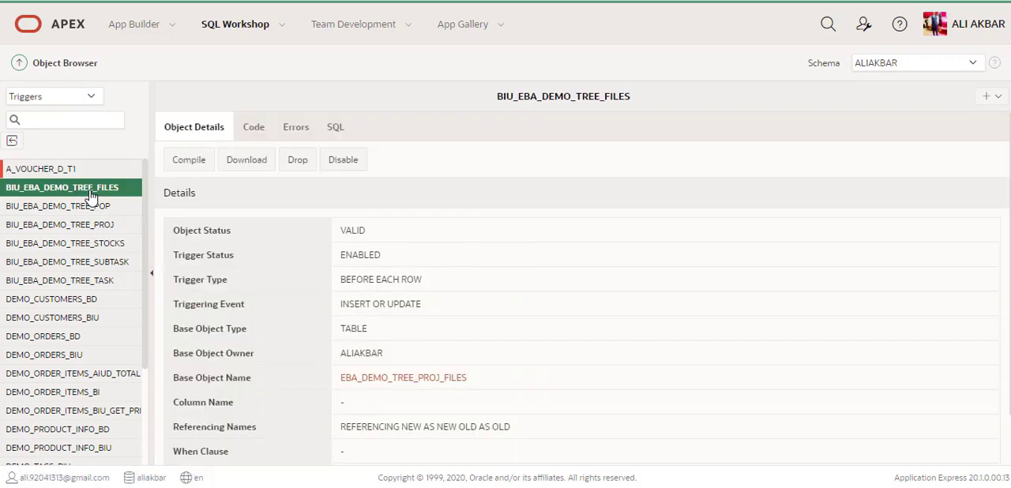
scroll(445, 357, down, 1)
scroll(444, 358, up, 1)
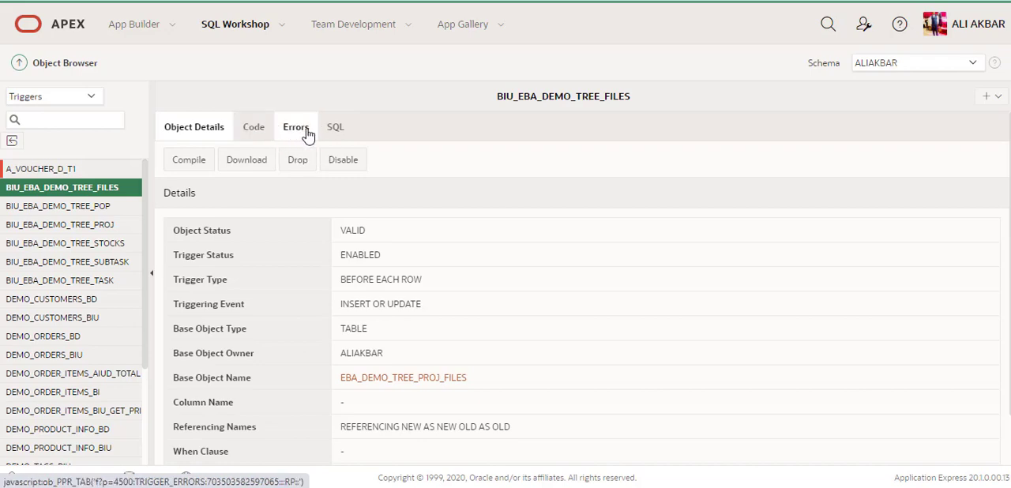
click(335, 128)
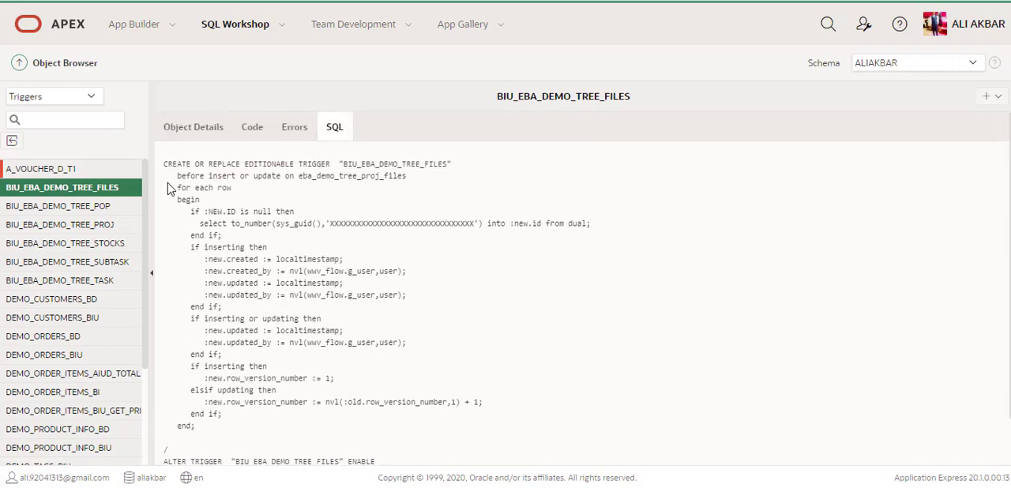
List the schema's tables and examine the column definitions of table ABC
click(92, 103)
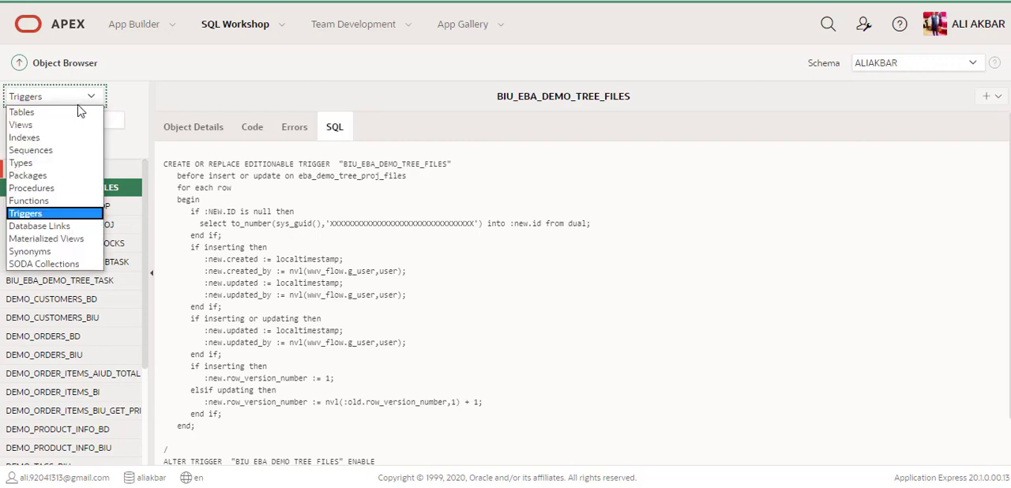
click(63, 115)
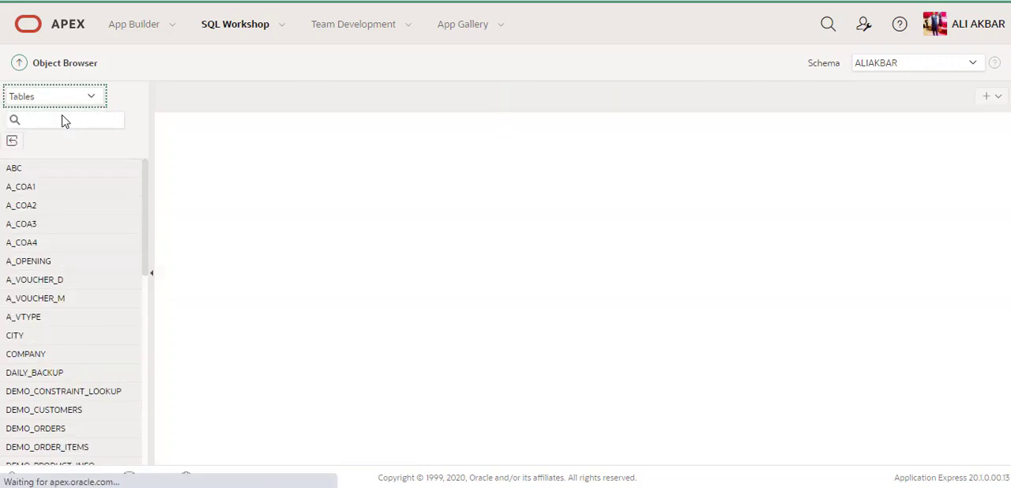
click(41, 175)
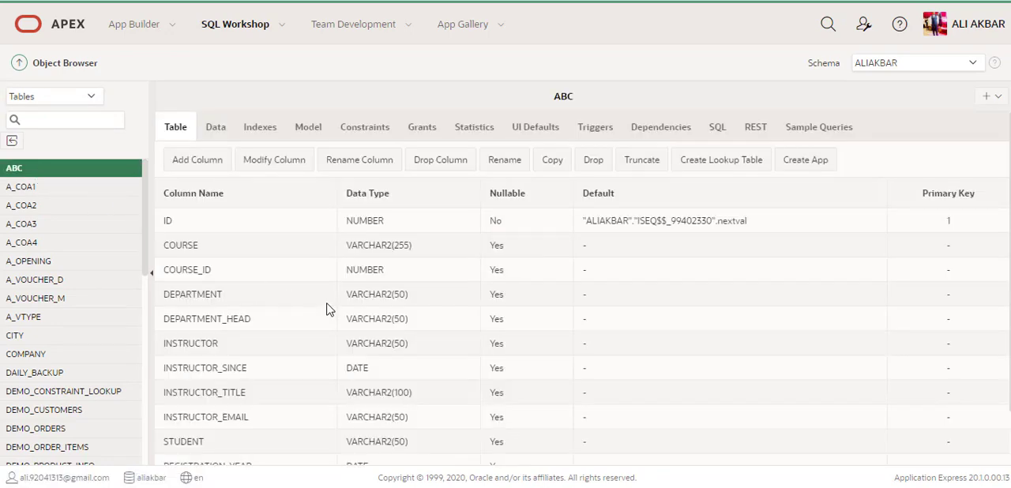
scroll(662, 350, down, 2)
scroll(662, 350, up, 1)
scroll(662, 350, down, 2)
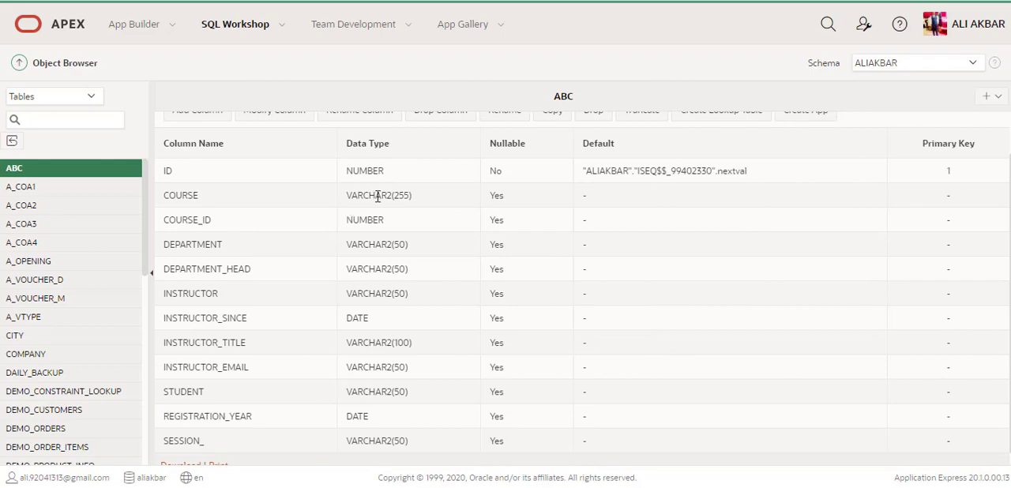
scroll(609, 210, up, 1)
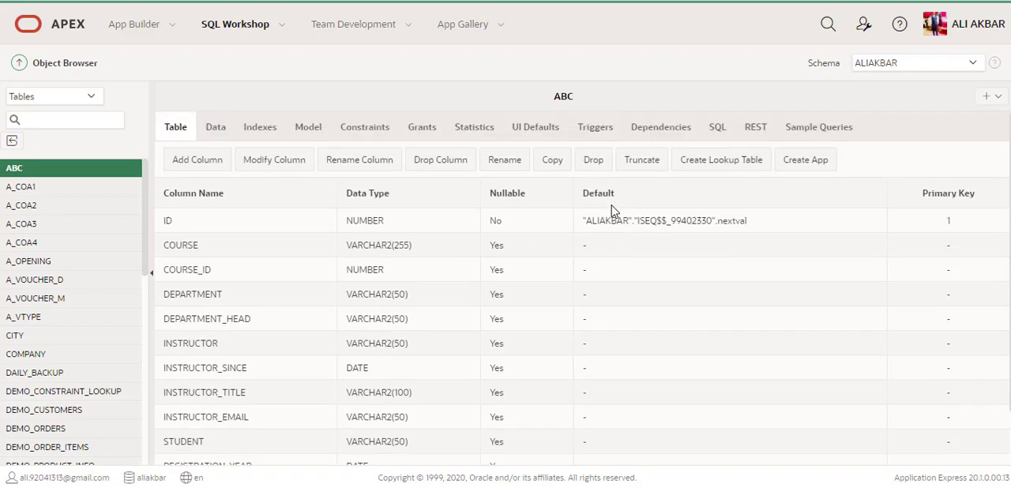
View table ABC's data, indexes, constraints and triggers in turn
click(219, 136)
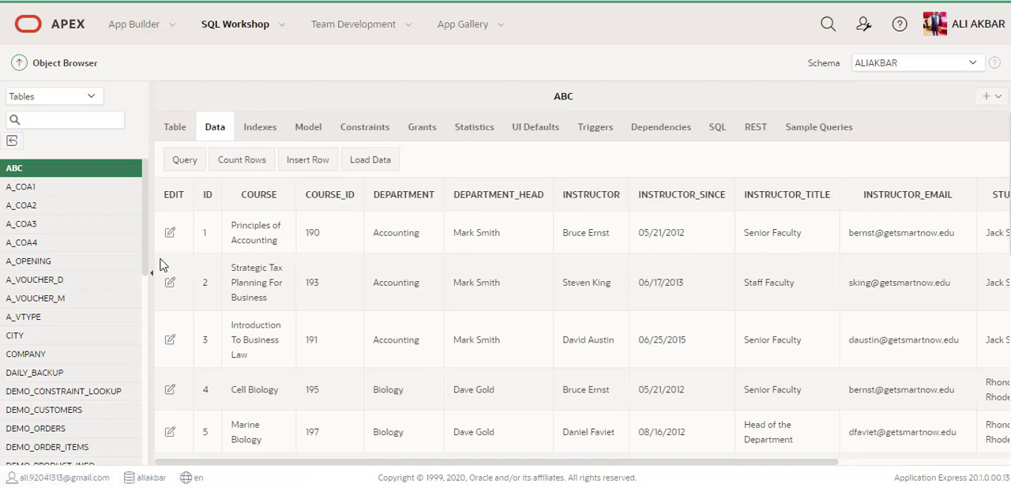
click(260, 136)
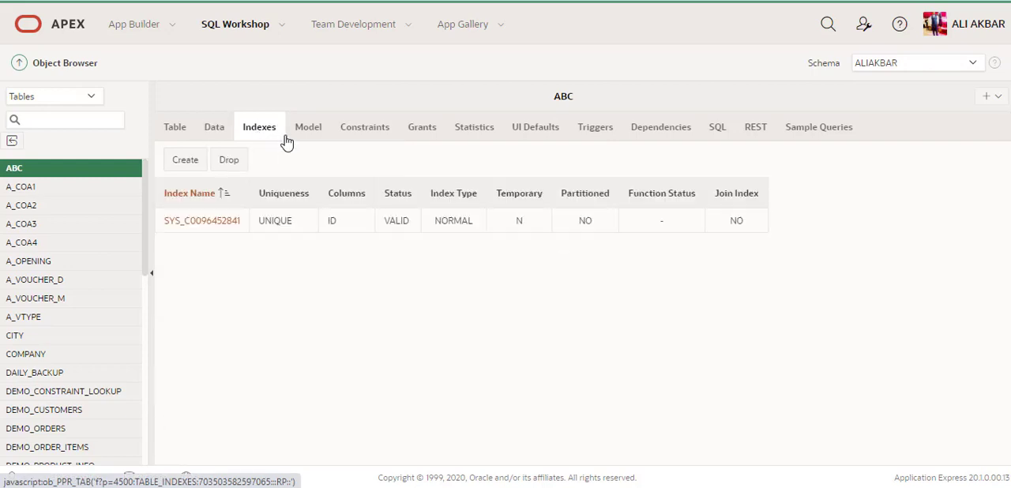
click(365, 134)
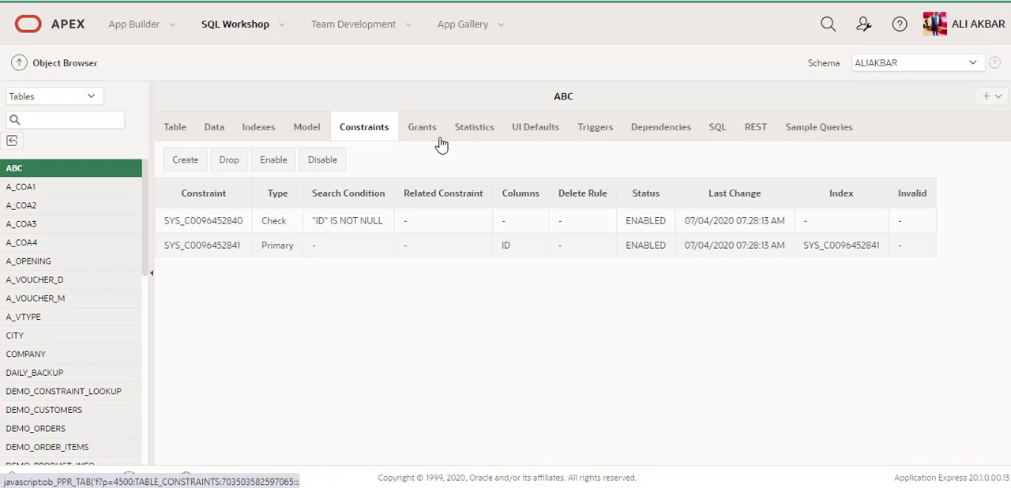
click(609, 136)
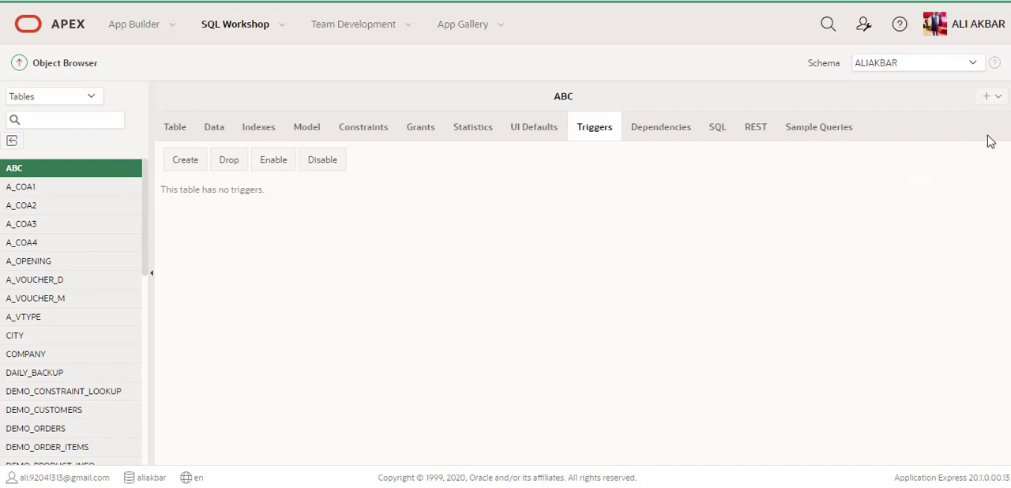
Start creating a new table in the Object Browser and name it abc1
click(998, 97)
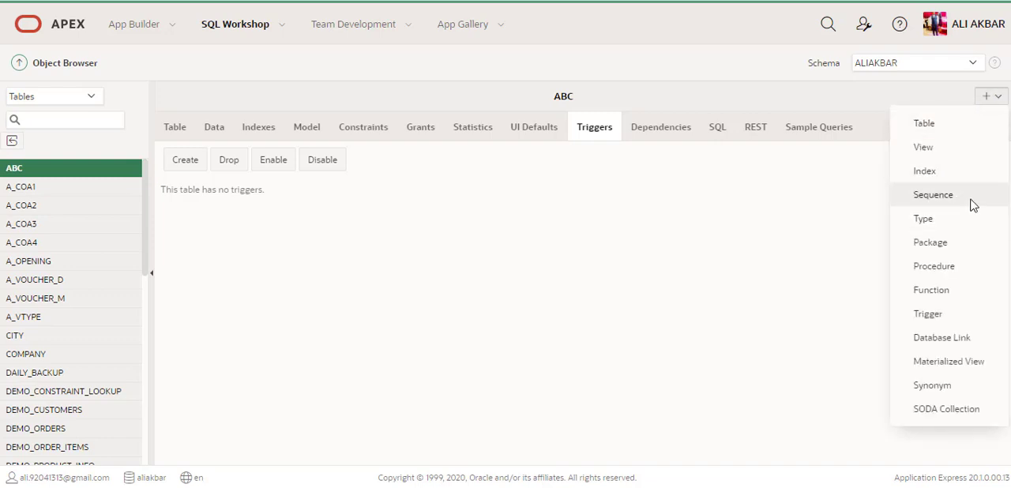
click(944, 134)
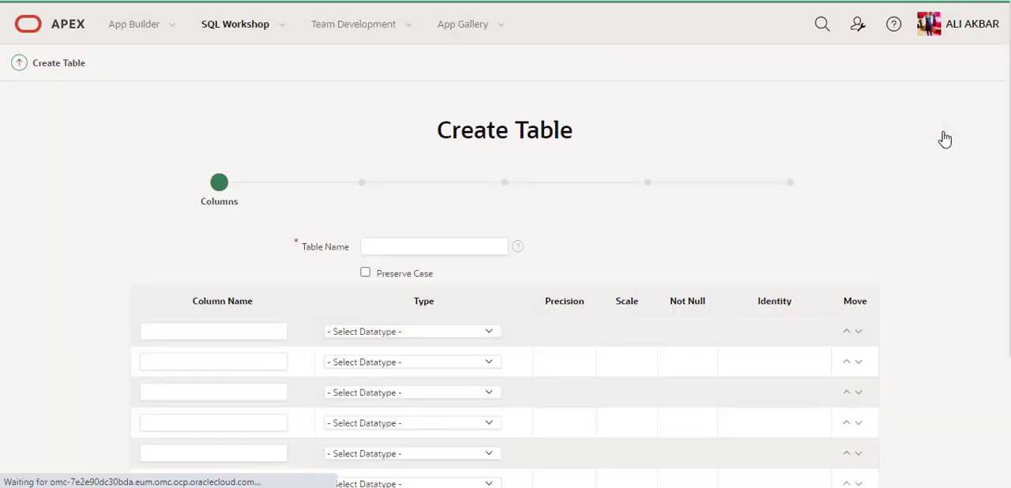
click(415, 249)
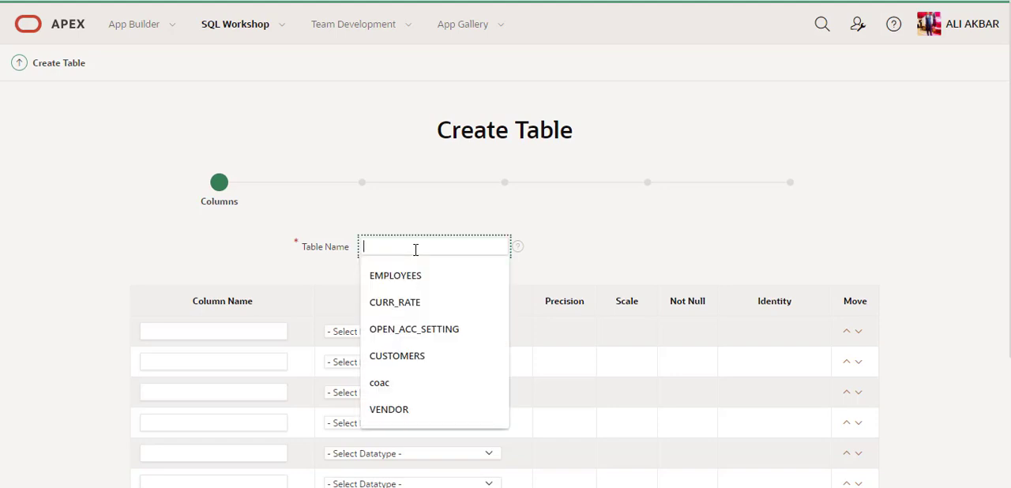
text(abc)
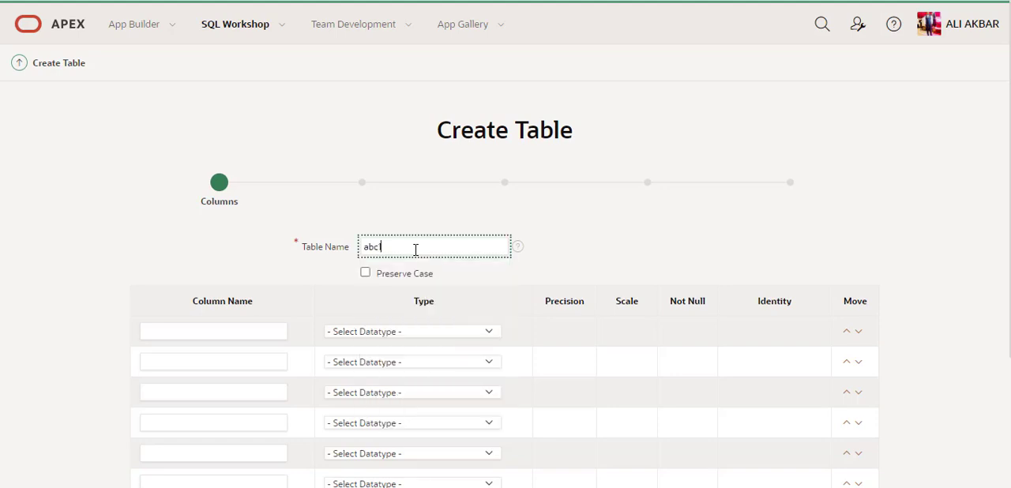
Define the new table's first column as a with the datatype NUMBER
scroll(416, 249, down, 1)
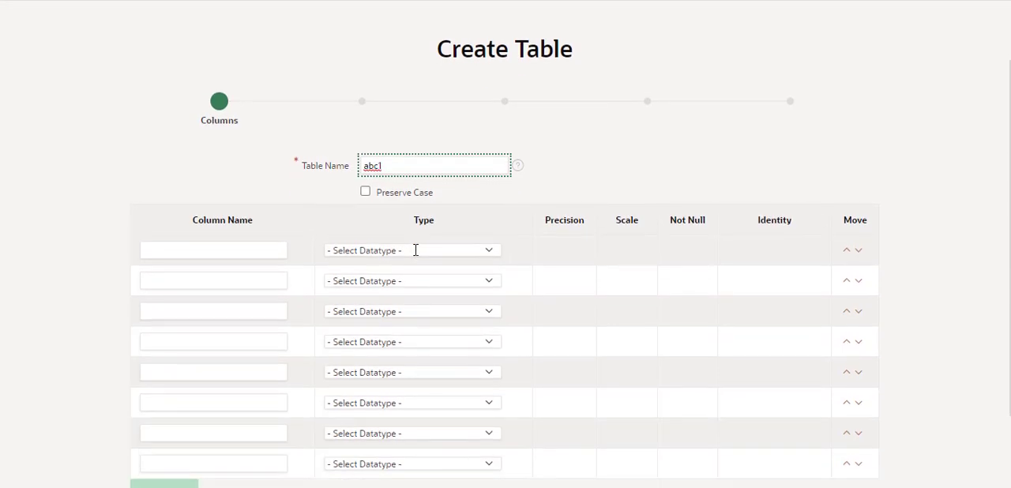
click(223, 250)
text(a)
key(Tab)
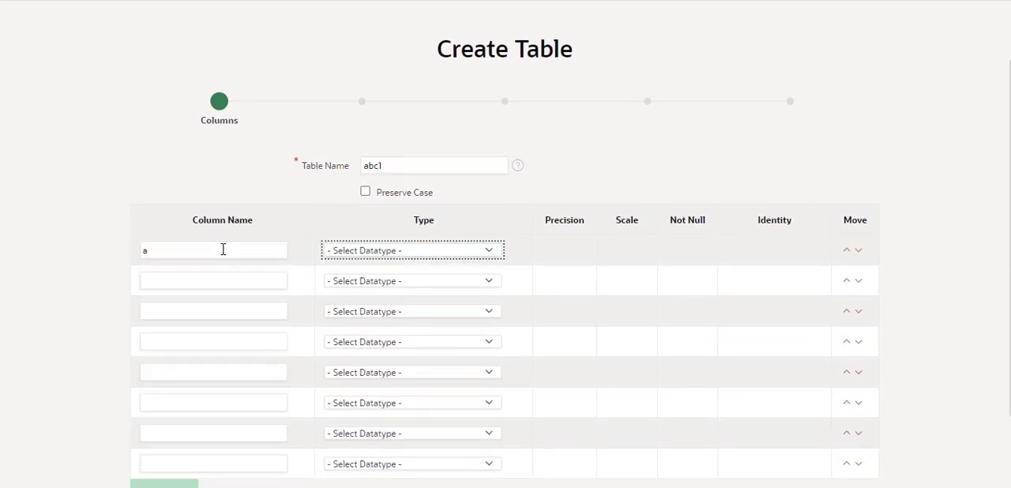
click(410, 252)
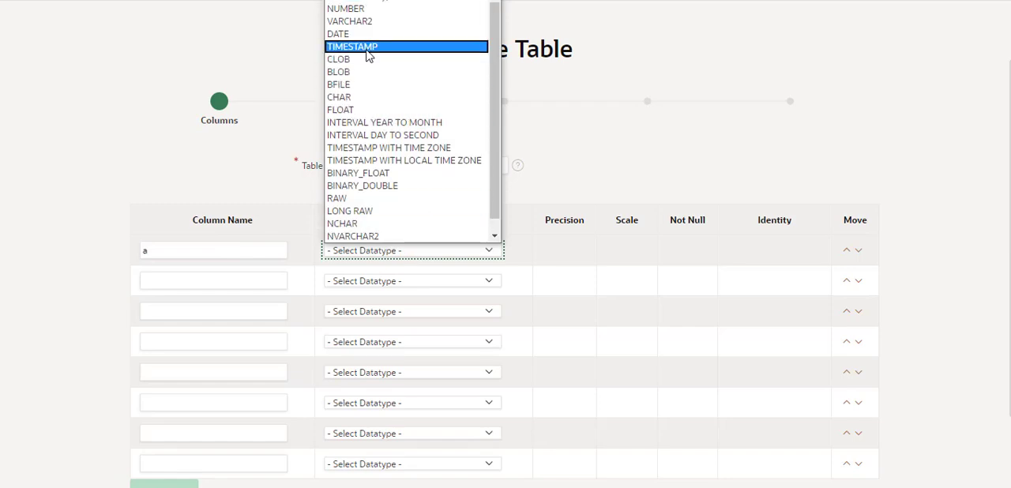
click(346, 10)
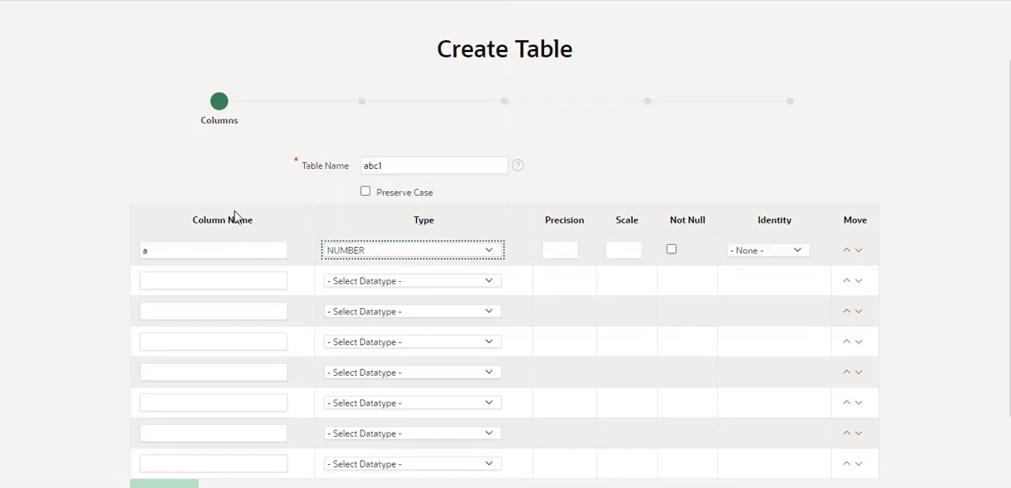
Define the second column as b with the datatype VARCHAR2 and a scale of 200
click(199, 286)
text(b)
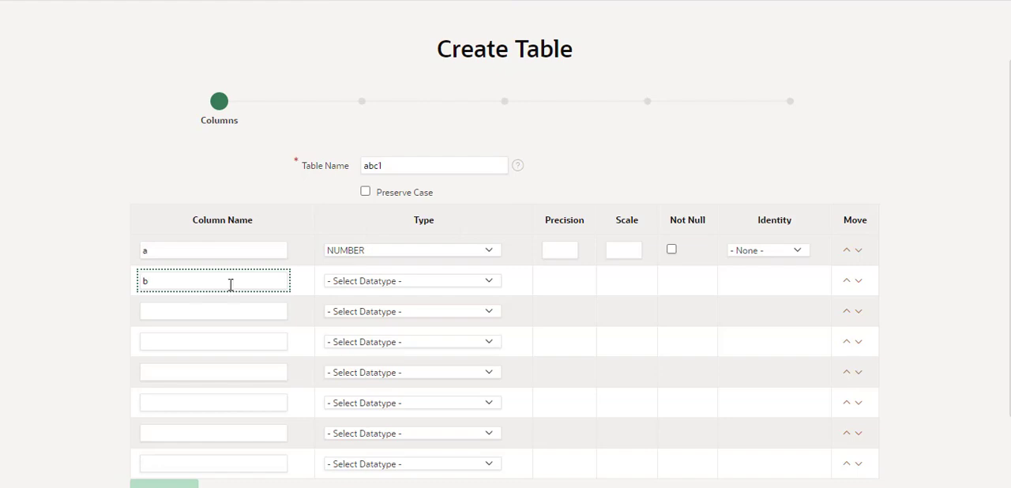
click(368, 284)
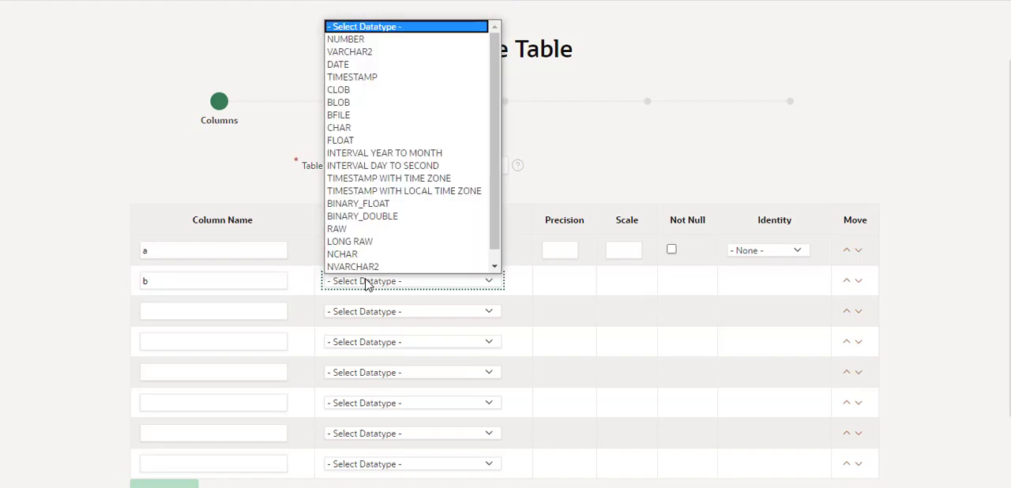
click(362, 52)
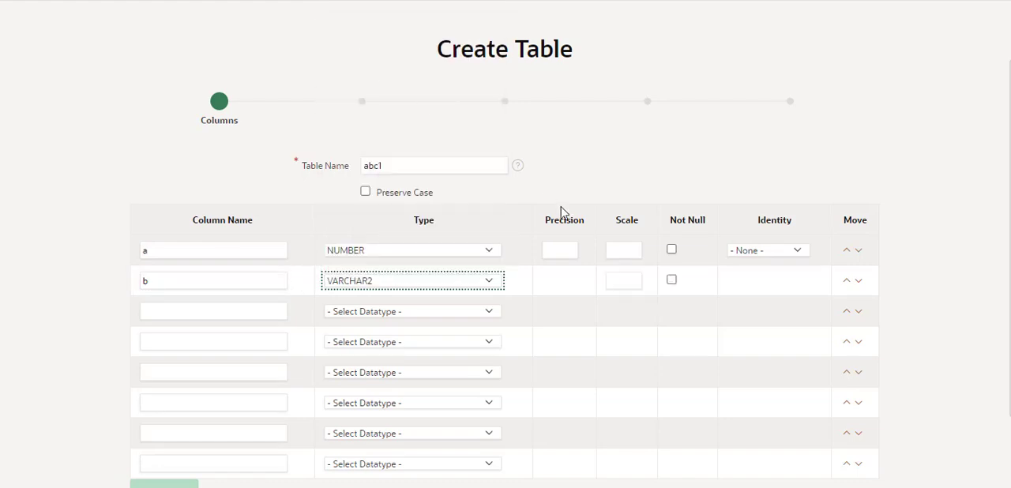
click(627, 251)
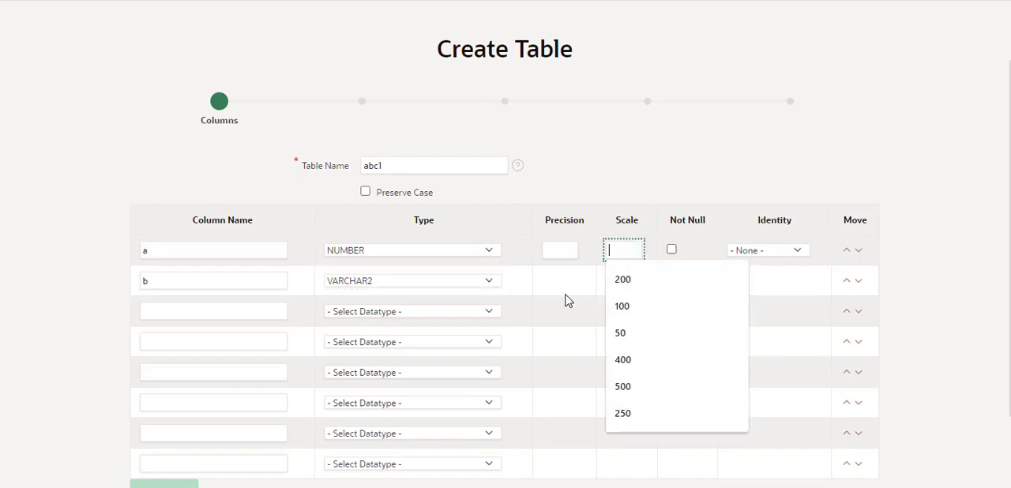
click(618, 281)
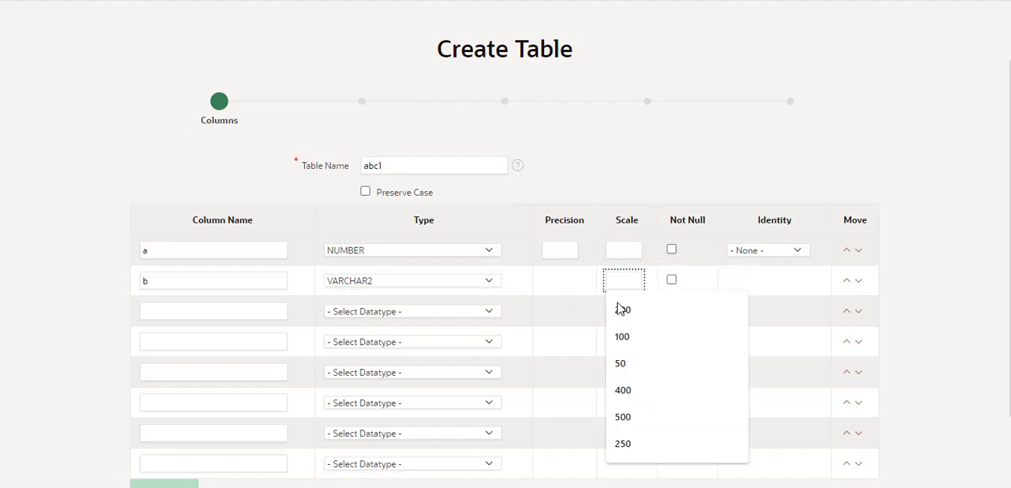
click(621, 310)
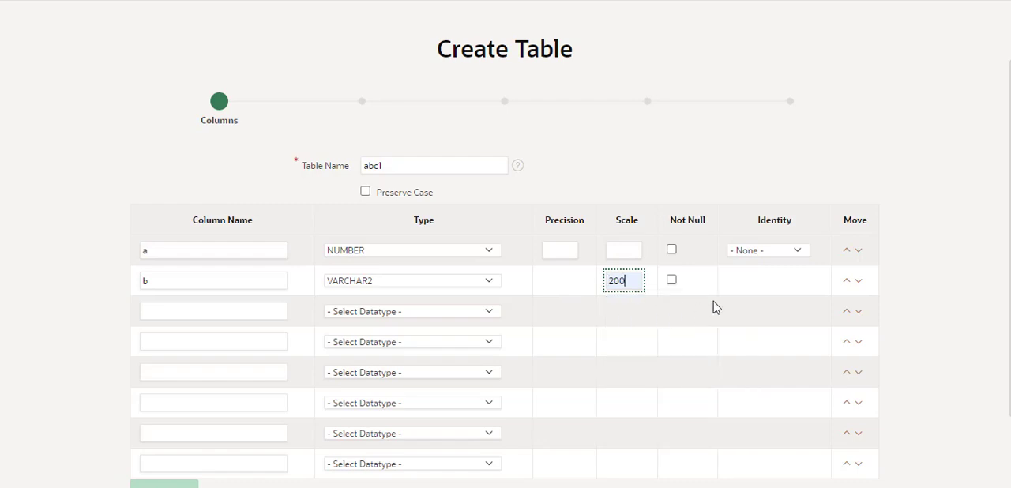
Accept the column definitions and look over the primary key options for the new table
scroll(571, 283, down, 2)
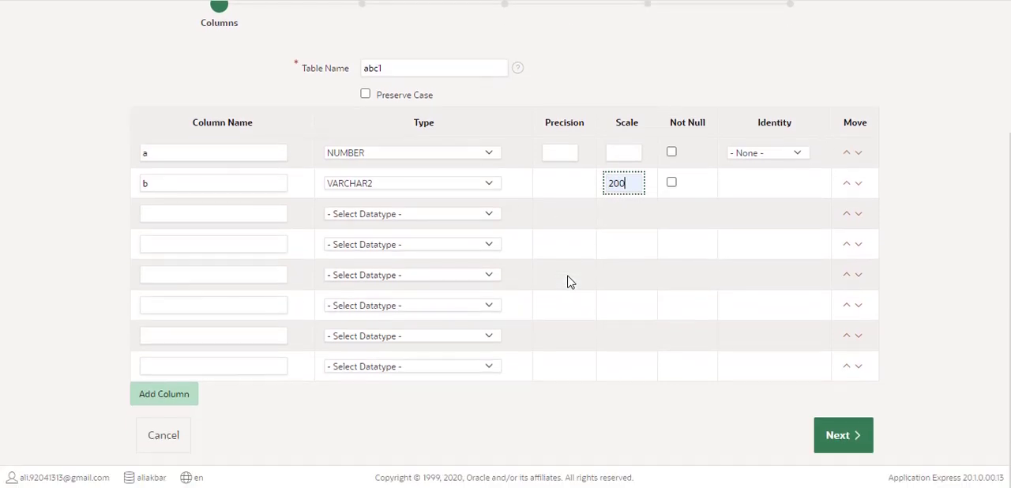
click(849, 438)
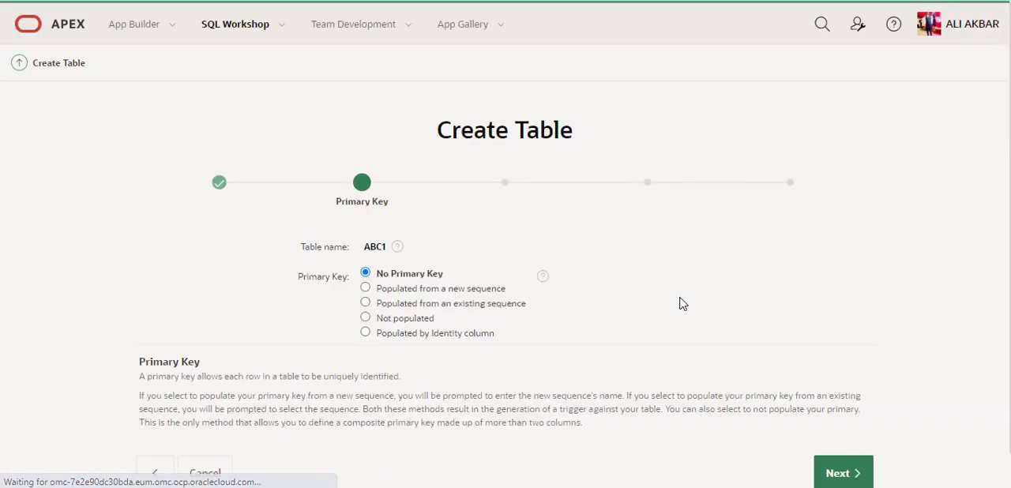
scroll(683, 304, down, 2)
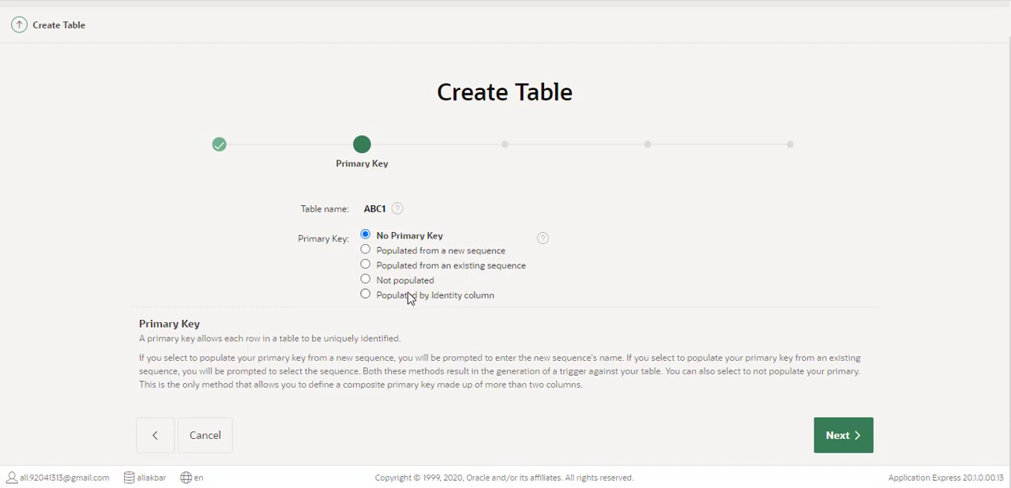
Continue without a primary key and look over the foreign key options and guidance for the new table
click(853, 441)
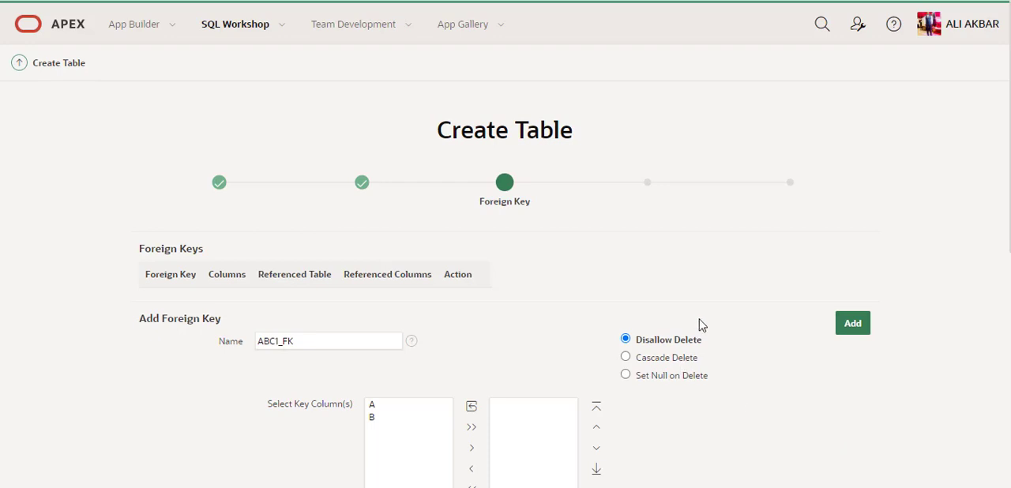
scroll(700, 324, down, 2)
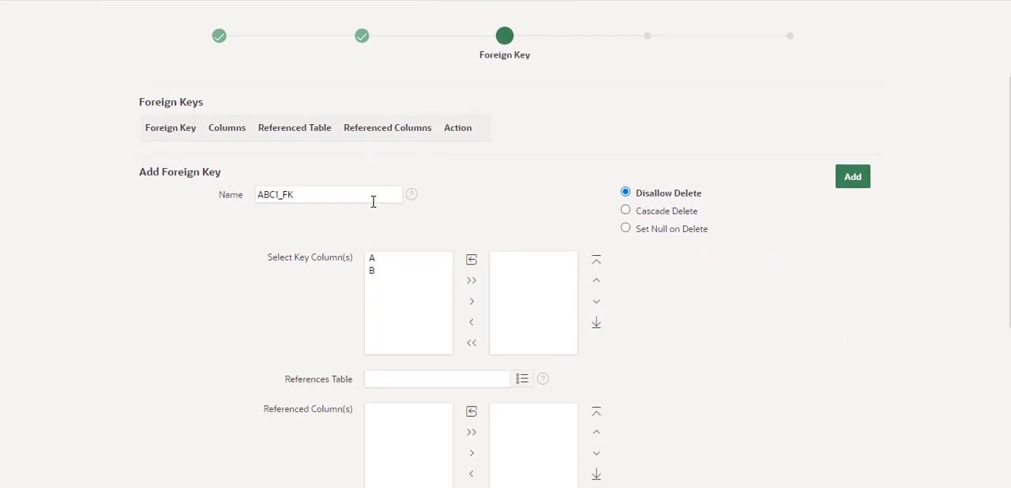
click(371, 200)
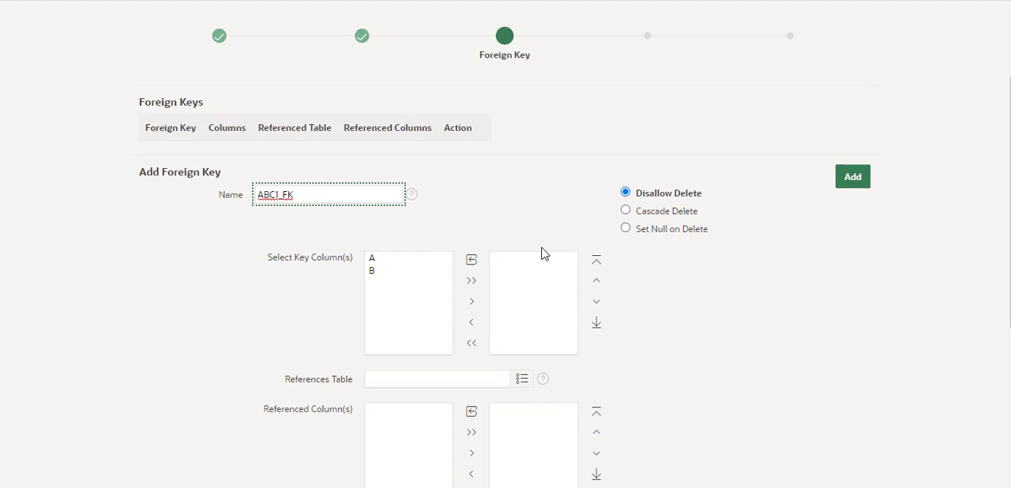
scroll(543, 253, down, 2)
scroll(543, 252, down, 3)
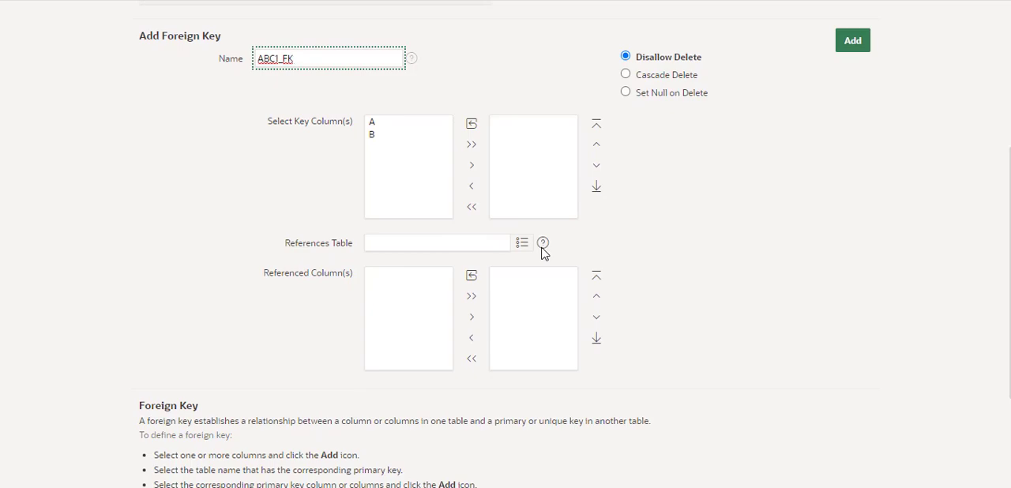
scroll(794, 294, down, 5)
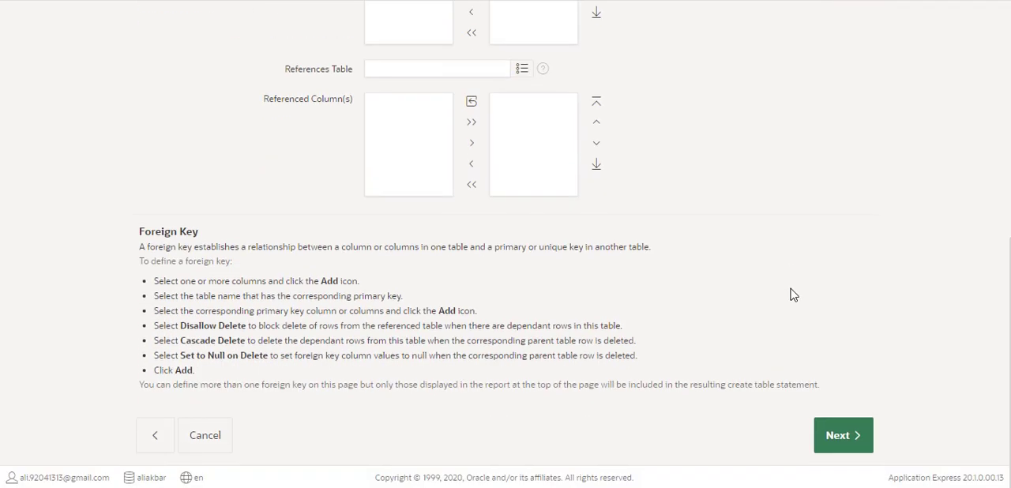
scroll(794, 294, up, 3)
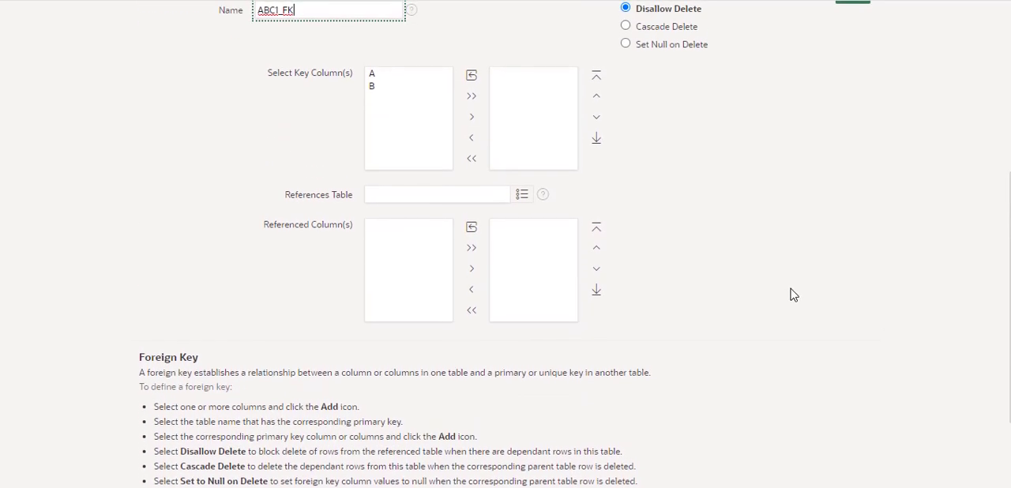
scroll(794, 295, down, 2)
scroll(798, 316, down, 1)
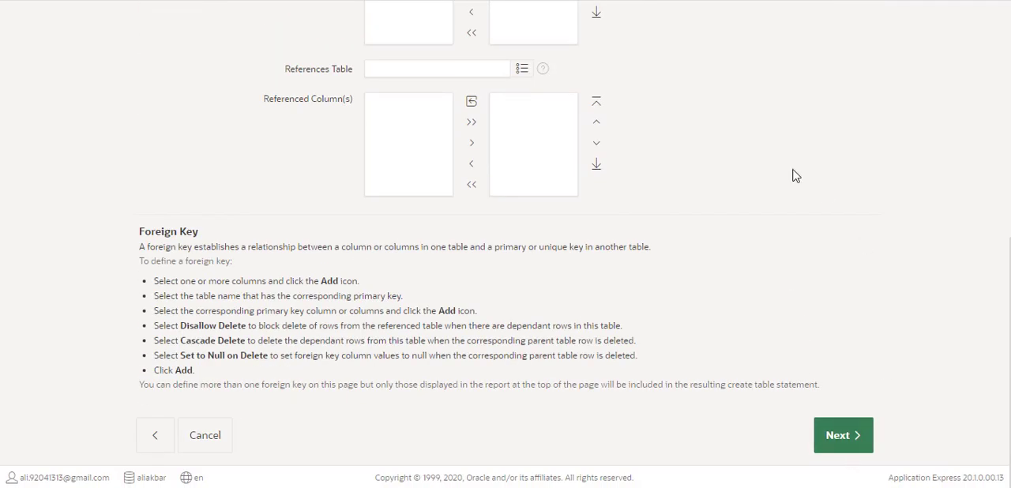
scroll(776, 169, up, 3)
scroll(776, 169, up, 3)
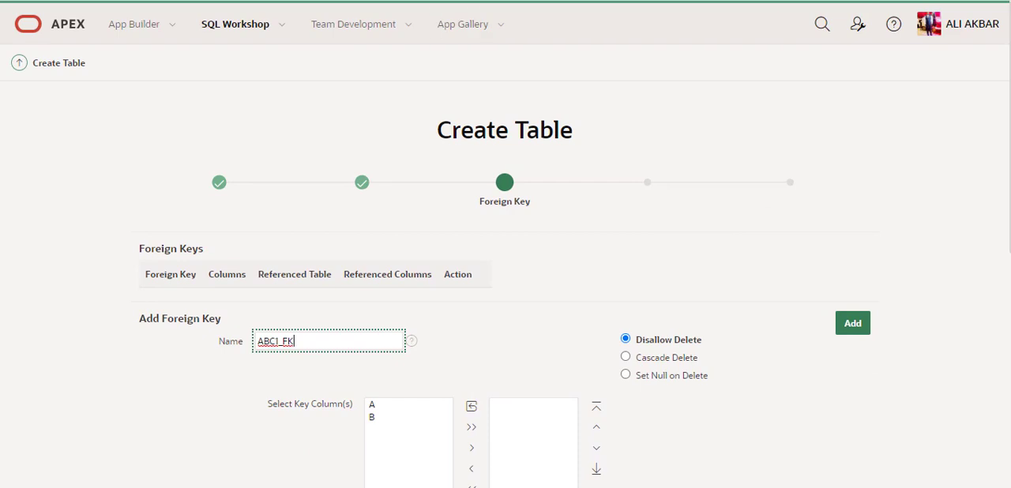
Abandon the Create Table wizard through the workspace home page and reopen the Object Browser
click(21, 19)
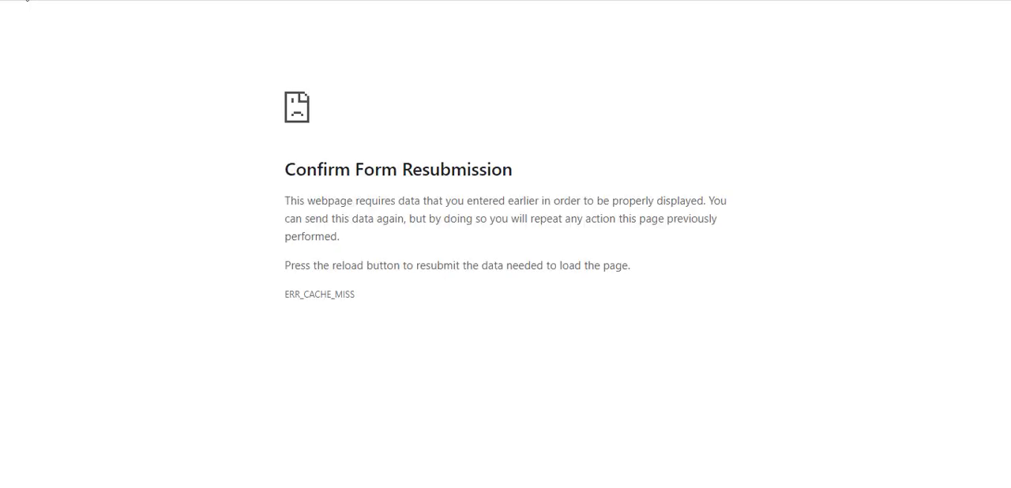
click(68, 0)
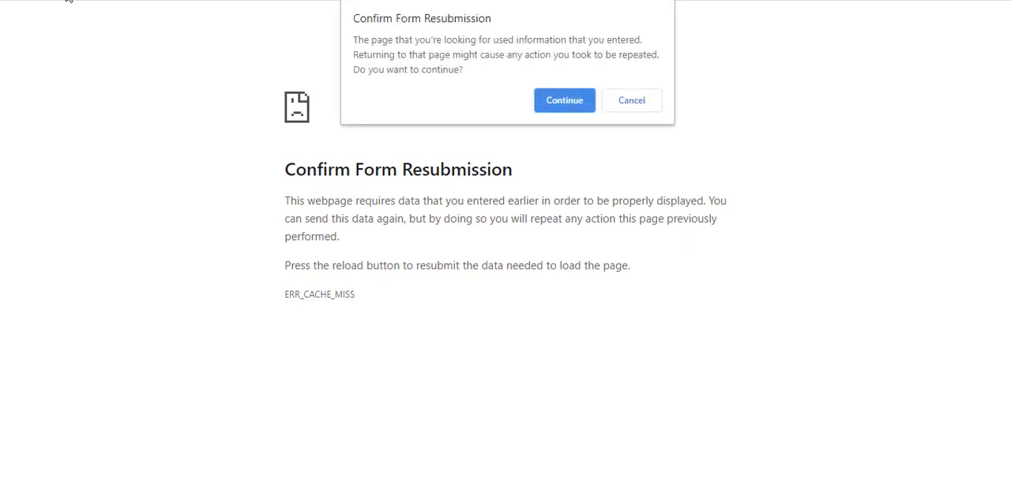
click(563, 105)
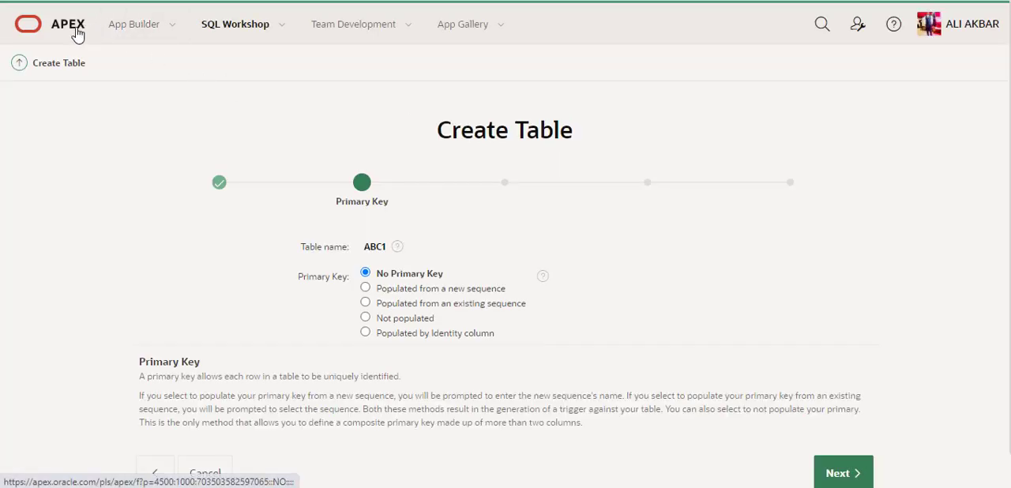
click(77, 35)
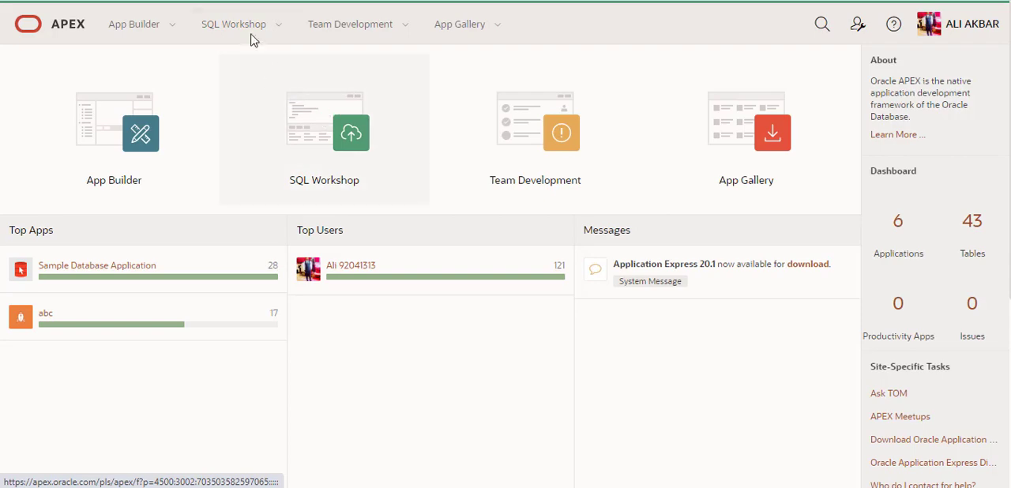
click(279, 27)
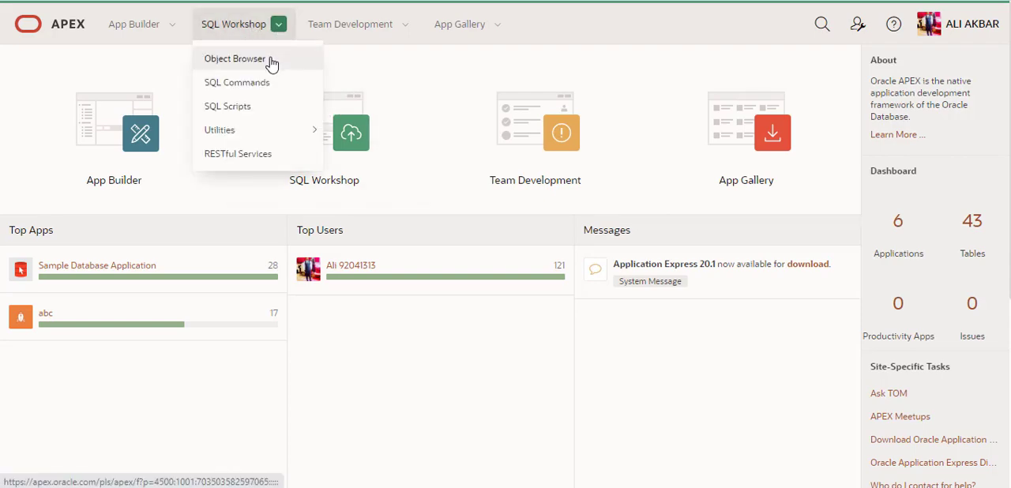
click(272, 63)
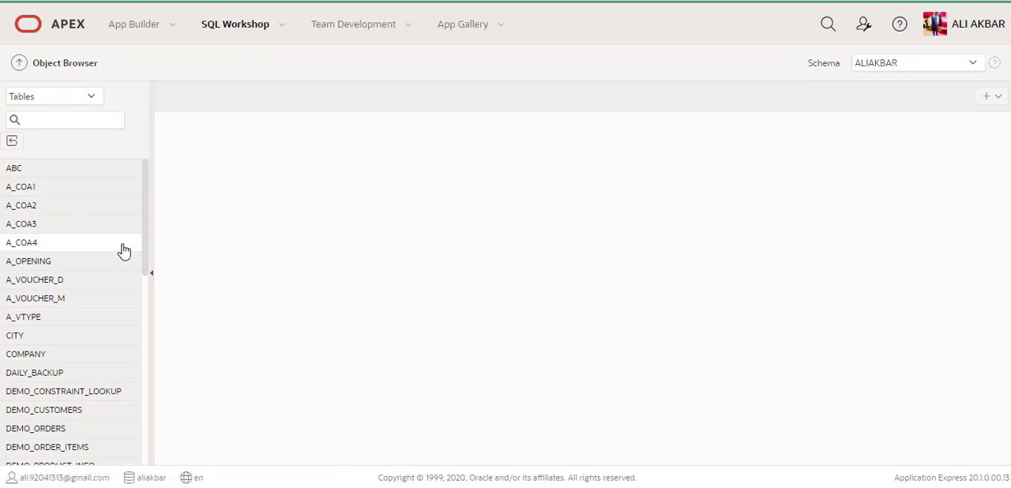
Run the query select * from abc in SQL Commands
click(283, 34)
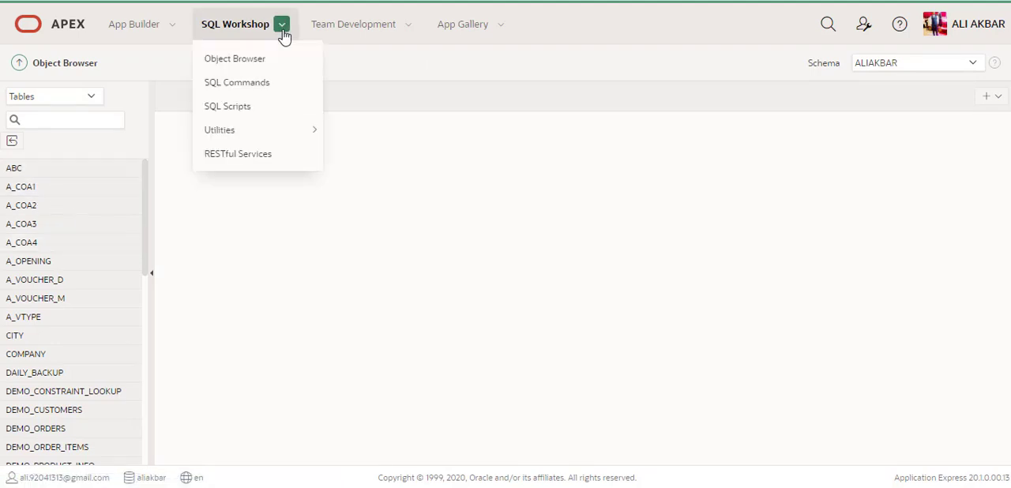
click(278, 83)
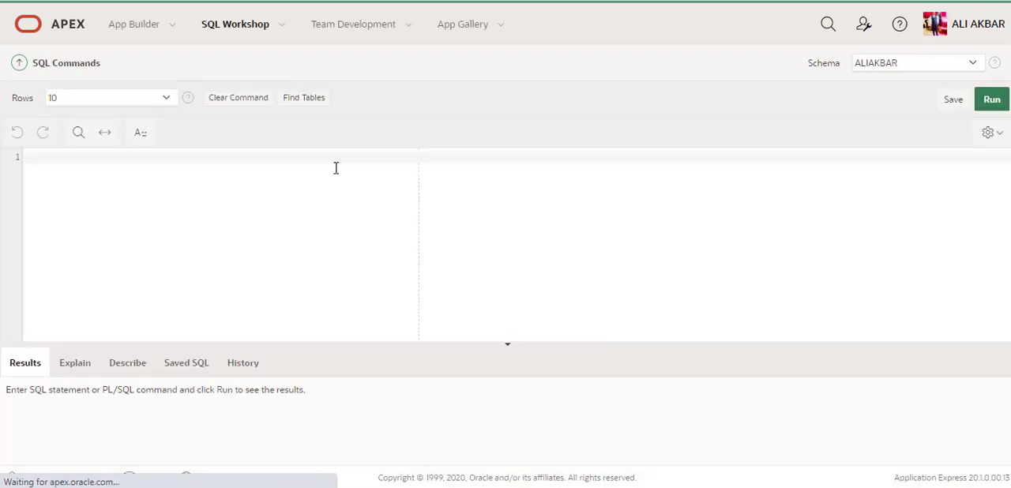
text(se)
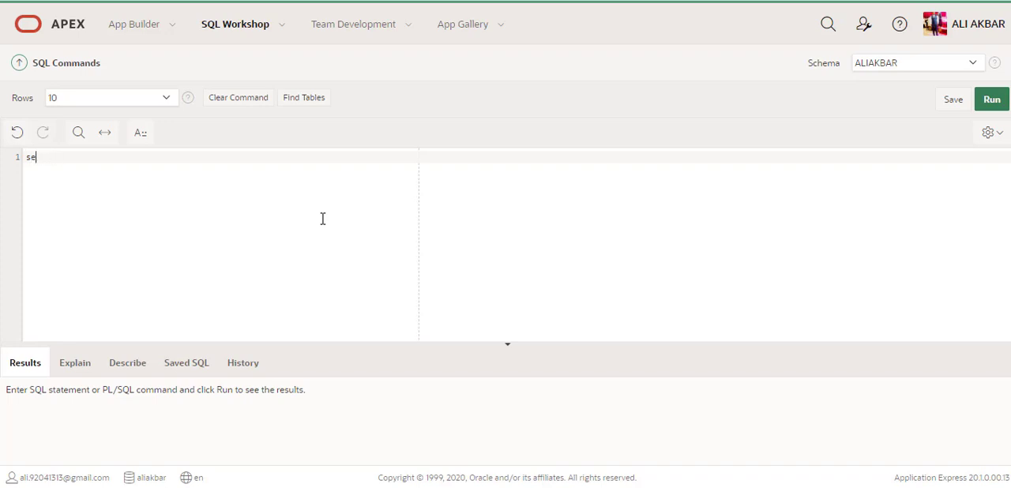
text(lect * from abc)
click(992, 101)
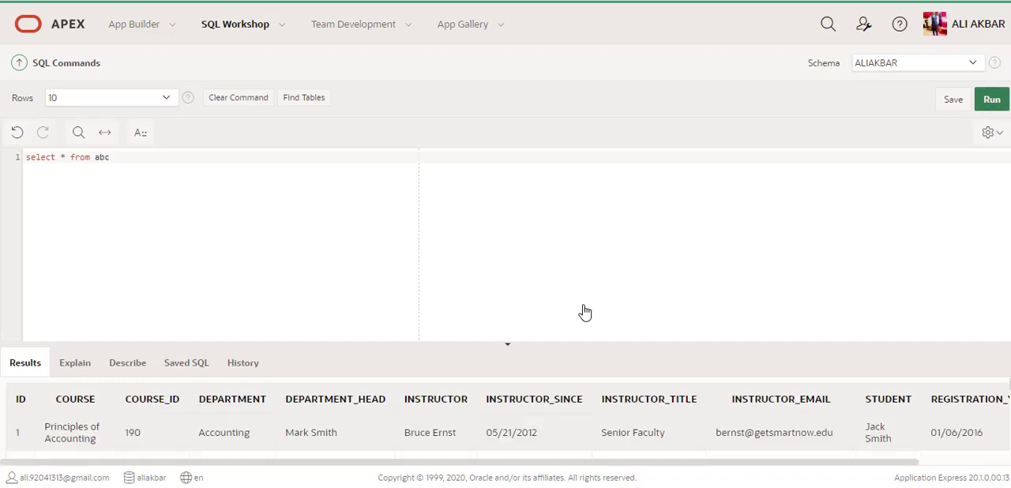
Enlarge the query results area to view more rows, and restore the larger editor area
drag(534, 344, 524, 236)
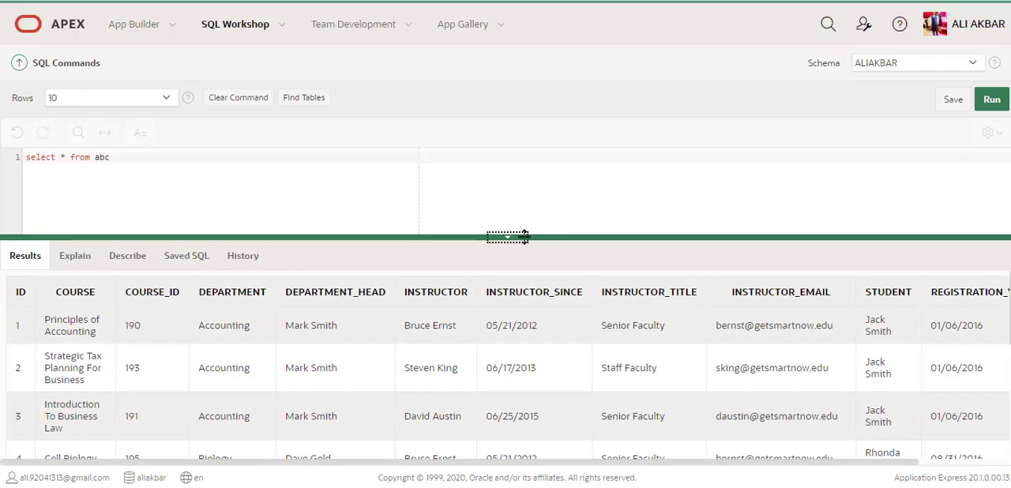
drag(524, 236, 510, 339)
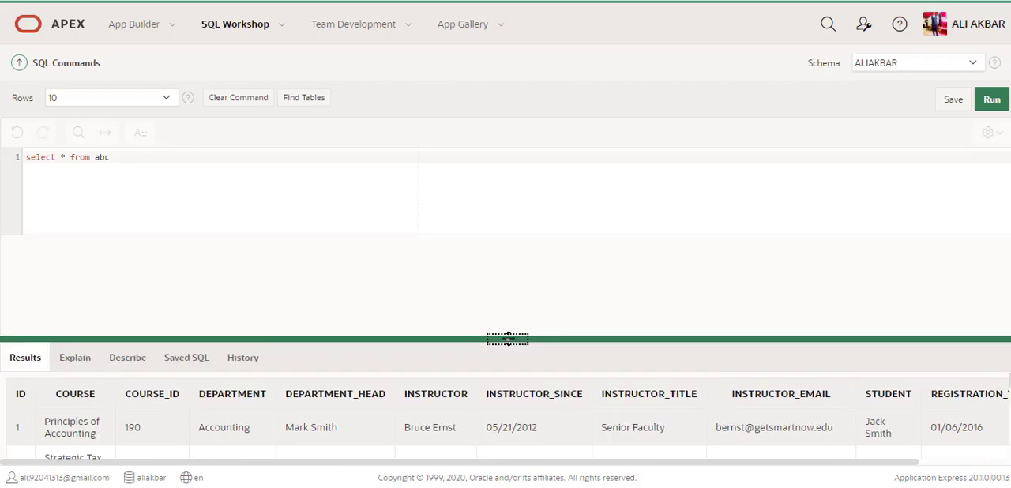
click(265, 201)
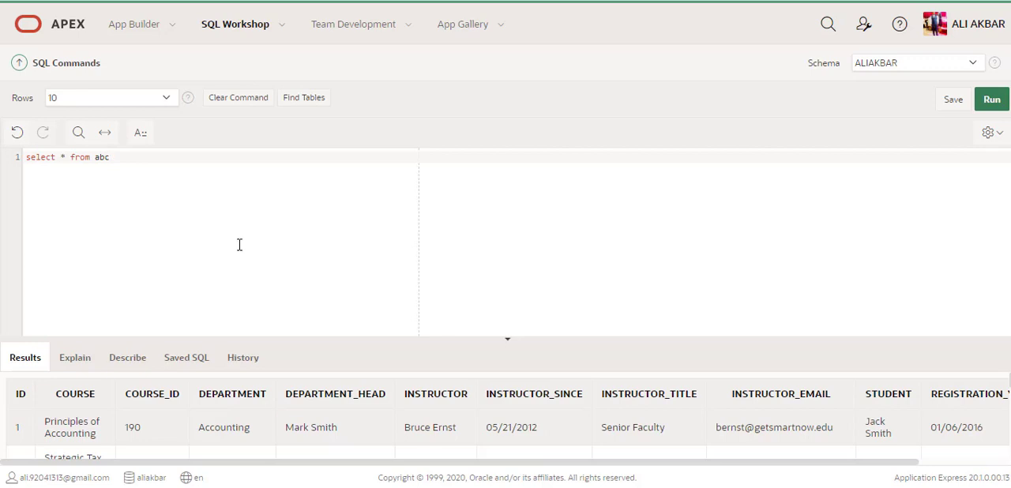
Look over the saved SQL statements in an enlarged results area
click(182, 363)
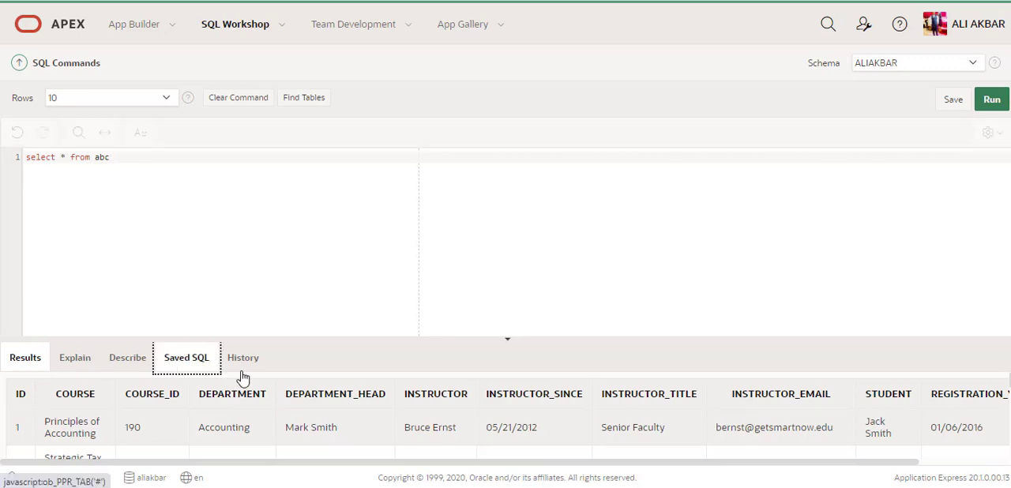
drag(380, 338, 374, 275)
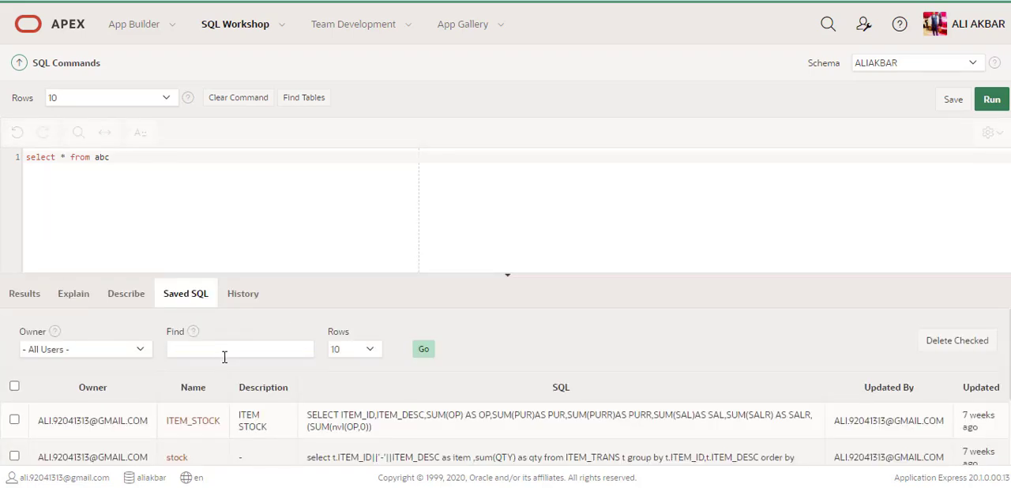
drag(605, 274, 601, 218)
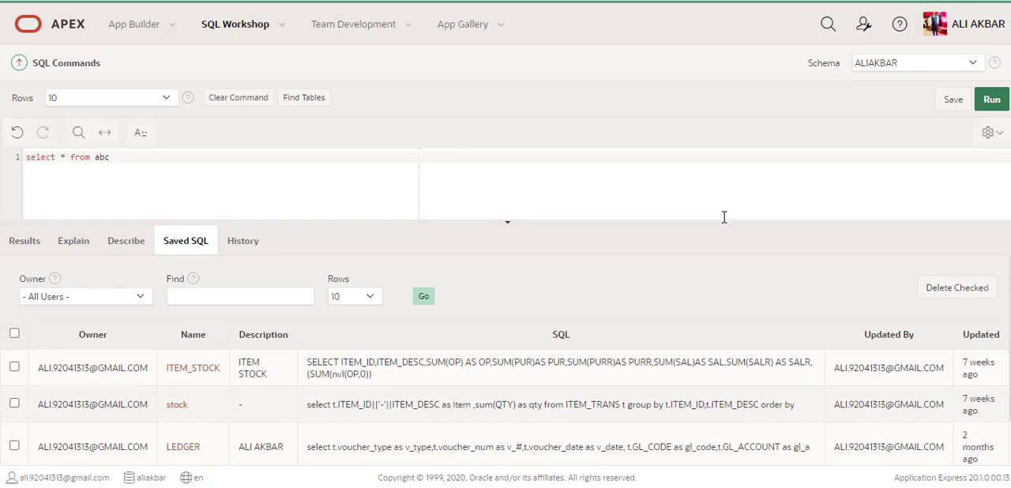
drag(724, 220, 722, 361)
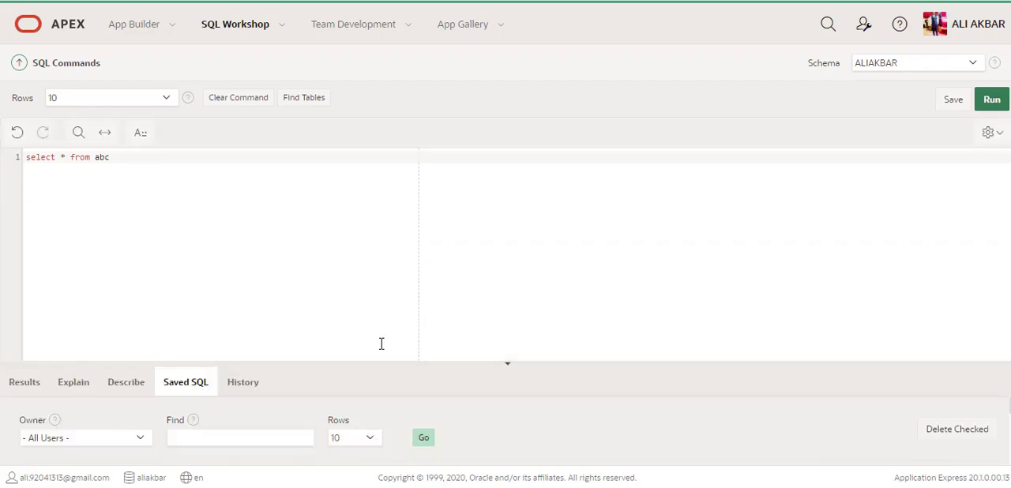
Review the history of executed SQL statements and return to the query results
click(253, 384)
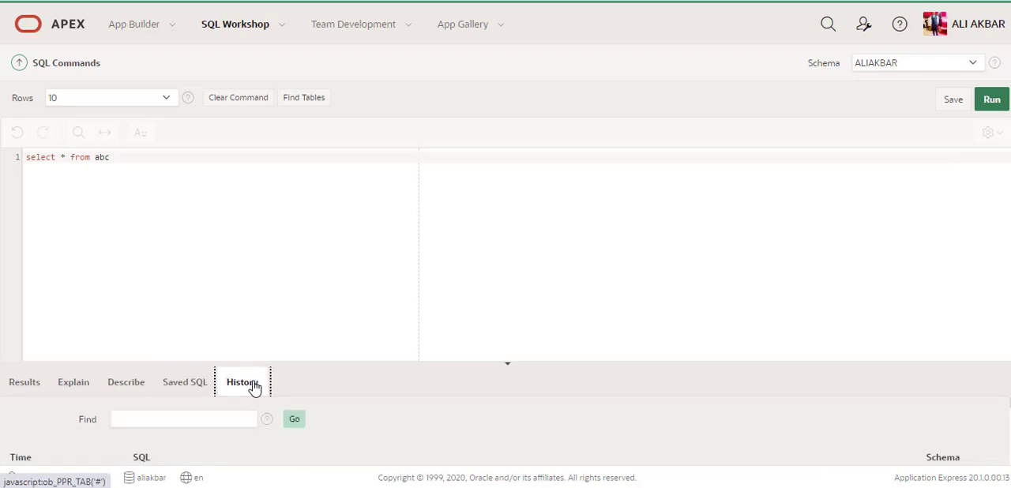
drag(390, 361, 371, 235)
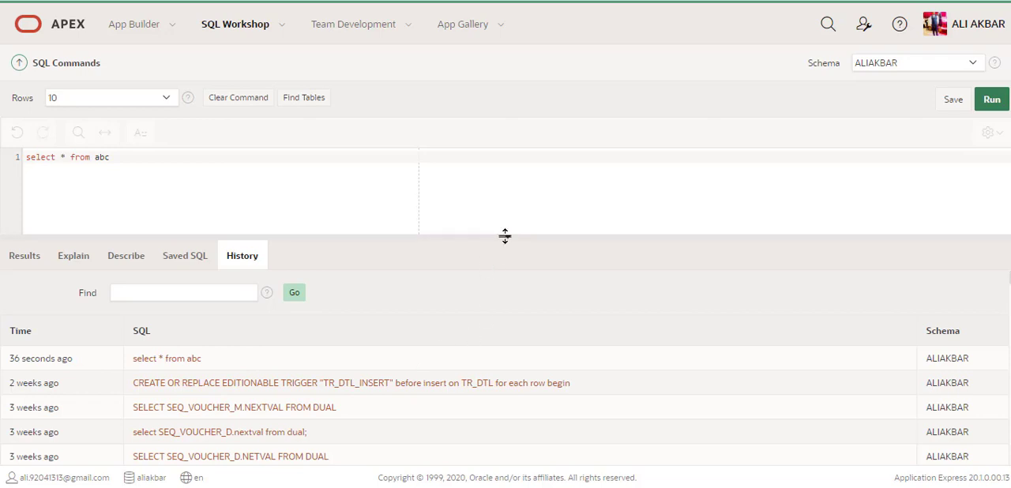
drag(506, 235, 500, 194)
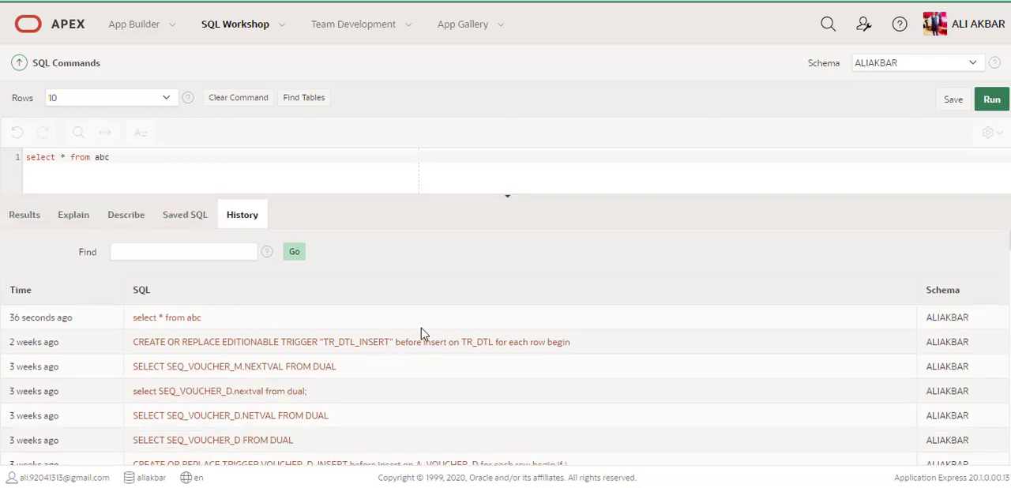
drag(505, 195, 501, 302)
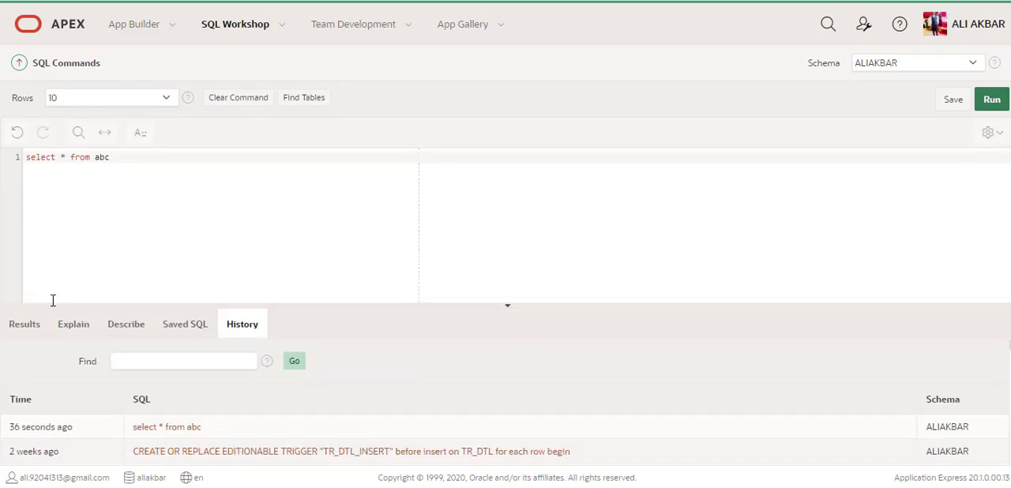
click(28, 329)
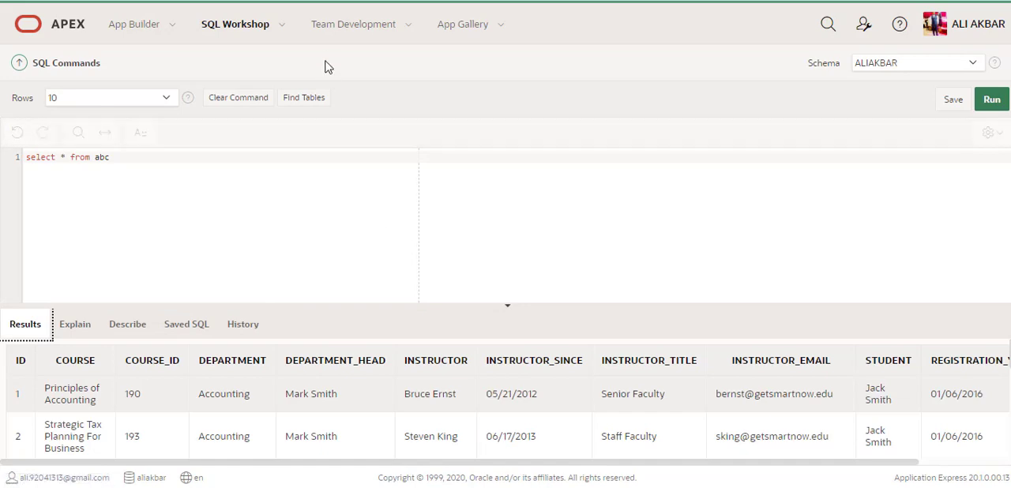
Look over the list of SQL Scripts and open the first acc11 script in the Script Editor
click(283, 27)
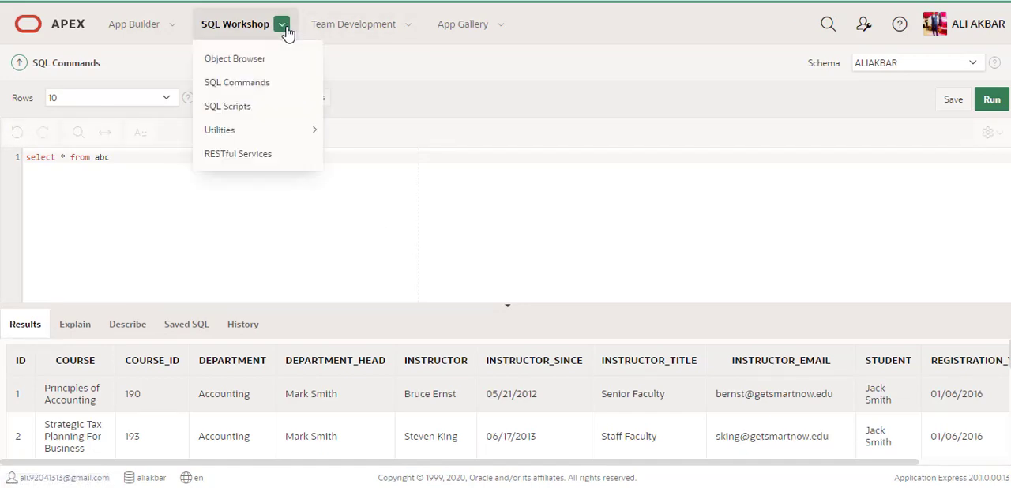
click(260, 105)
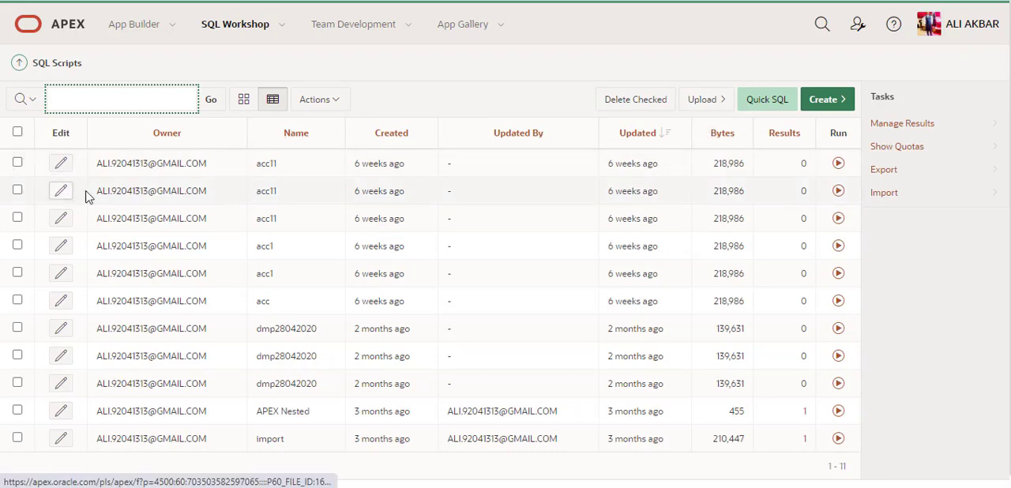
scroll(150, 195, down, 1)
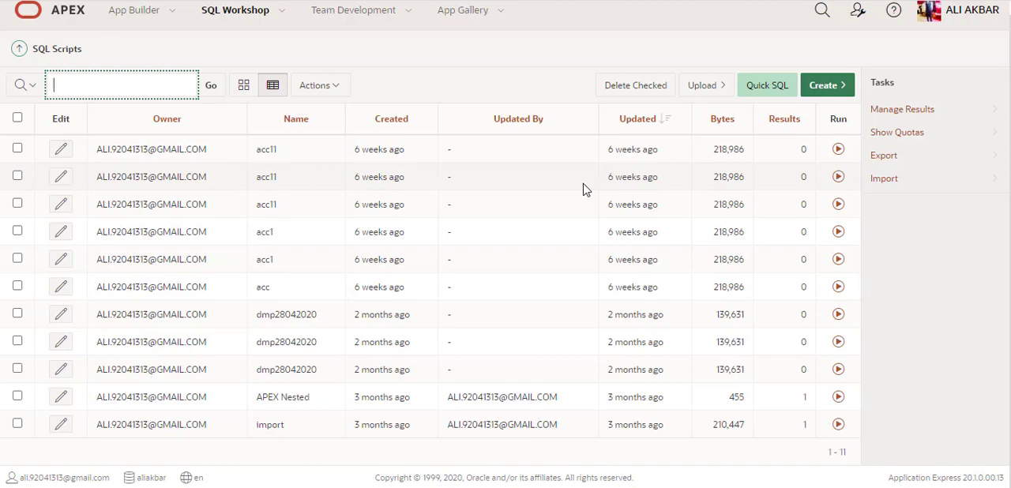
scroll(583, 189, up, 1)
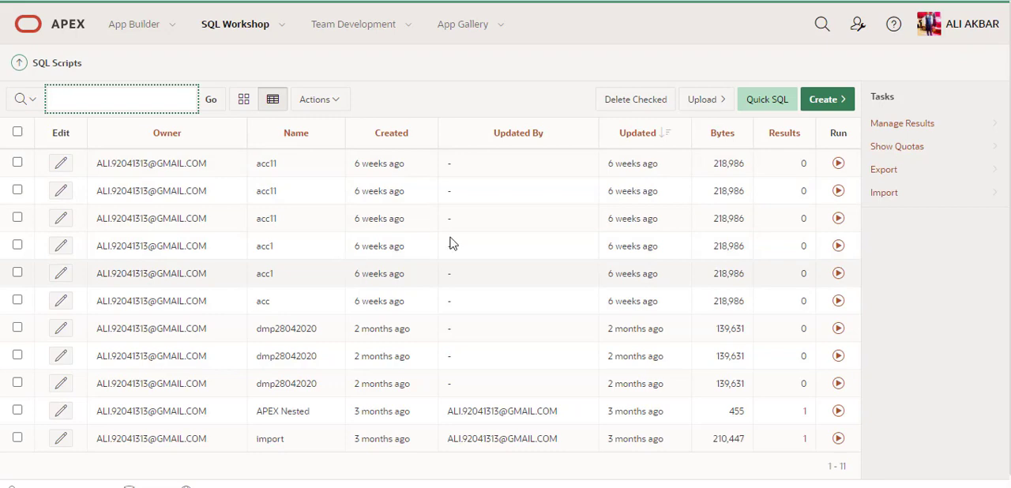
click(61, 166)
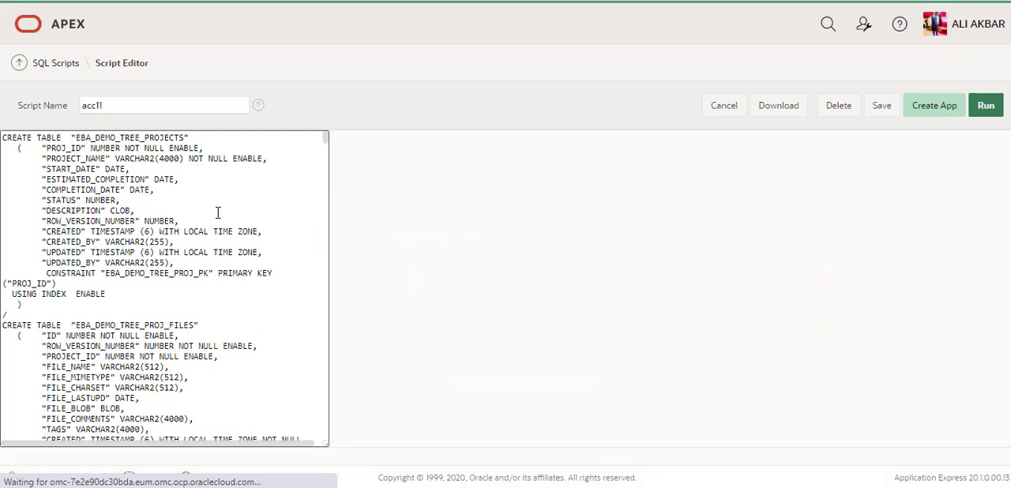
Look through the acc11 script's CREATE TABLE statements and return to the list of SQL Scripts
click(324, 266)
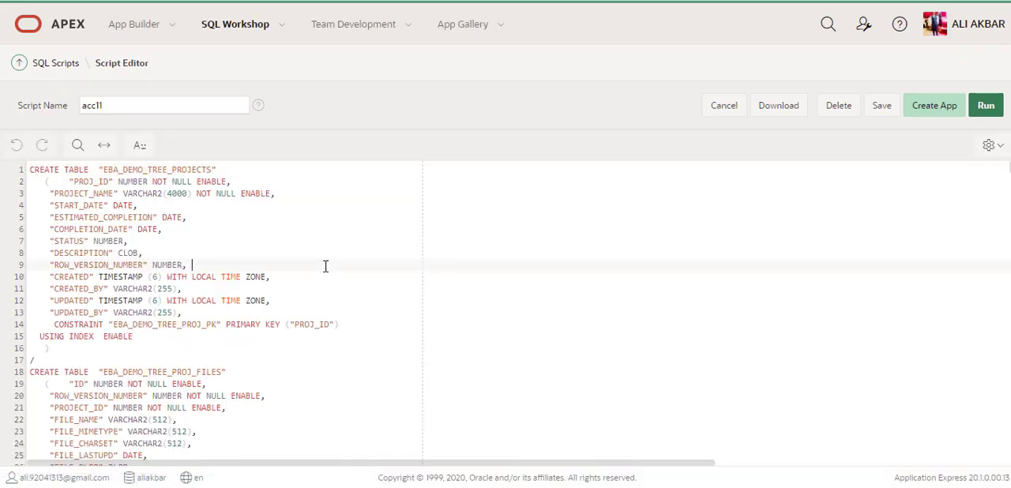
scroll(324, 266, down, 10)
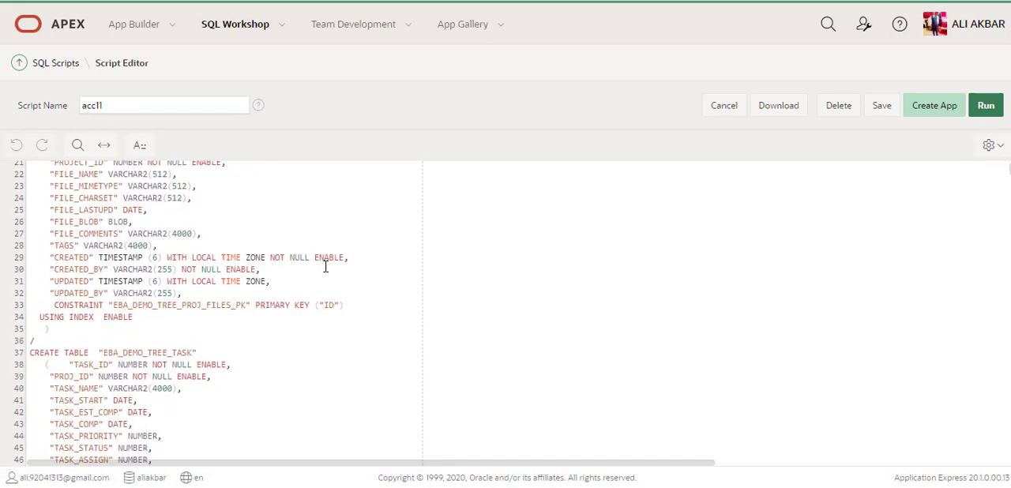
scroll(325, 266, down, 6)
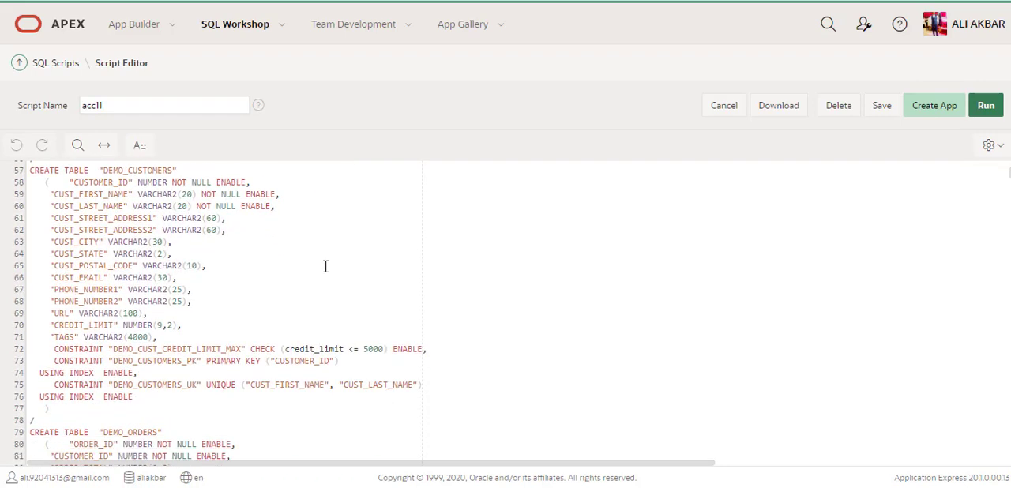
scroll(324, 266, down, 20)
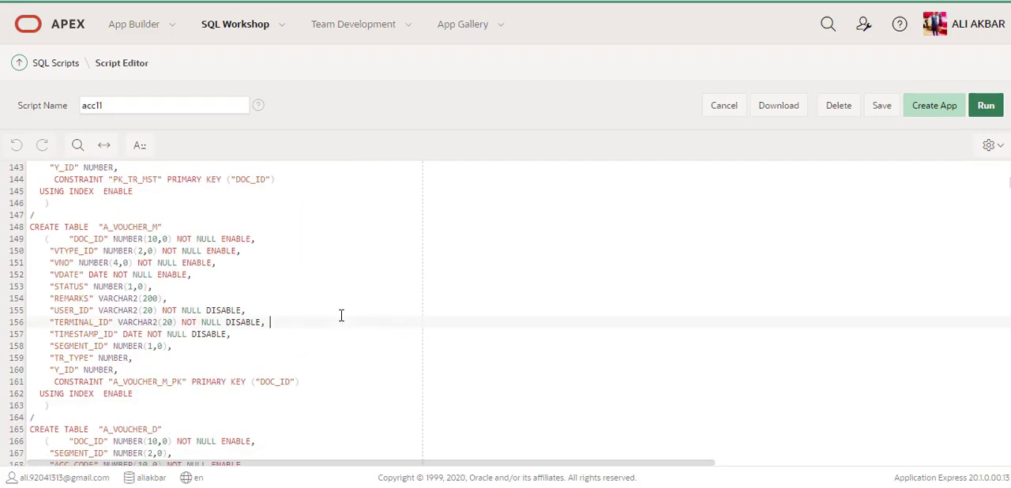
scroll(342, 315, down, 9)
scroll(341, 315, up, 18)
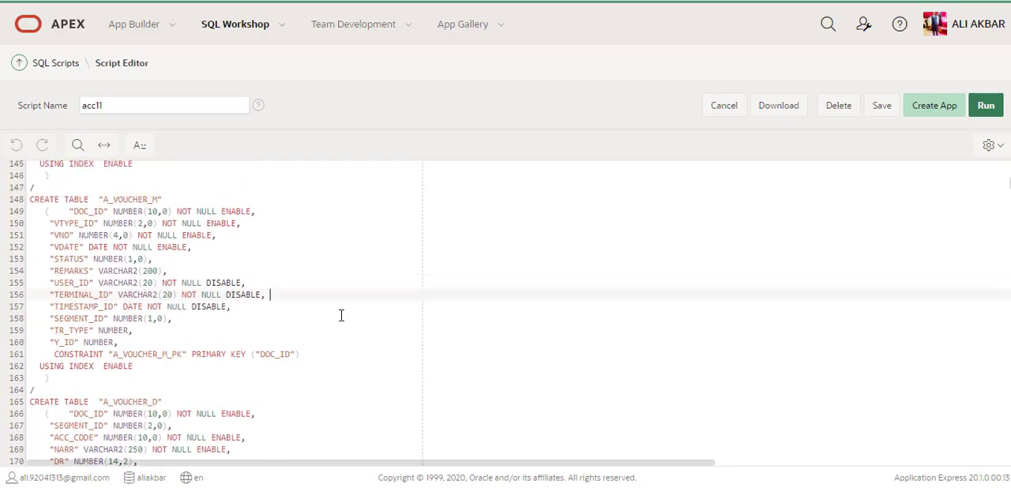
scroll(341, 316, up, 20)
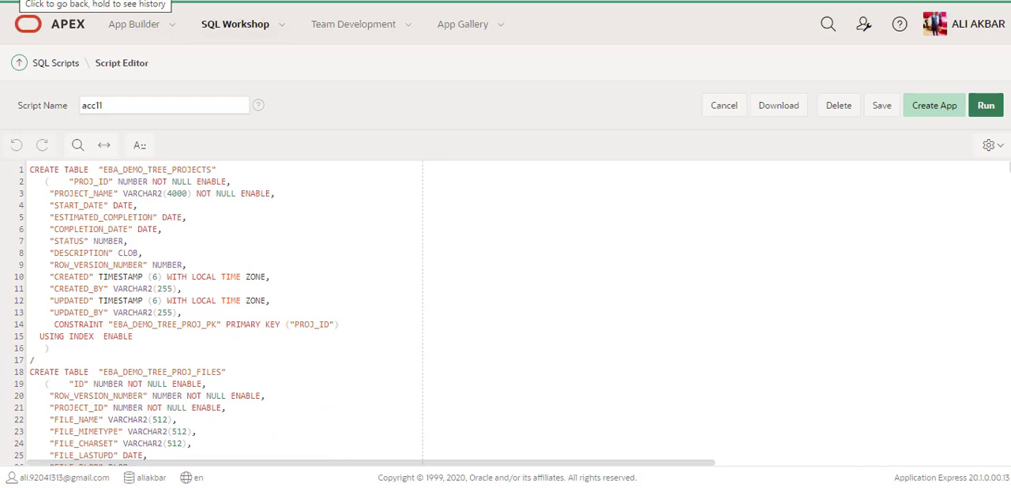
click(24, 0)
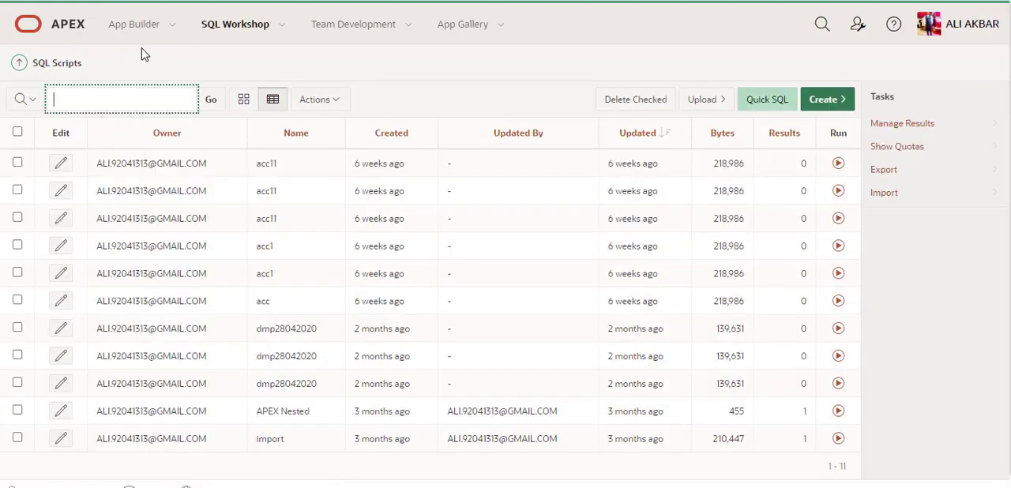
Open the SQL Workshop's All Utilities page by way of the workspace home page
click(286, 24)
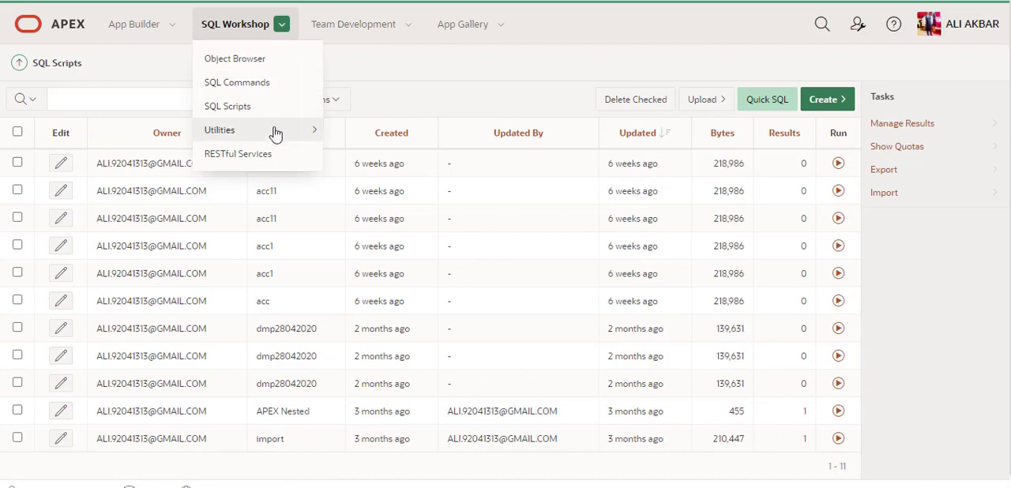
mouse_move(294, 134)
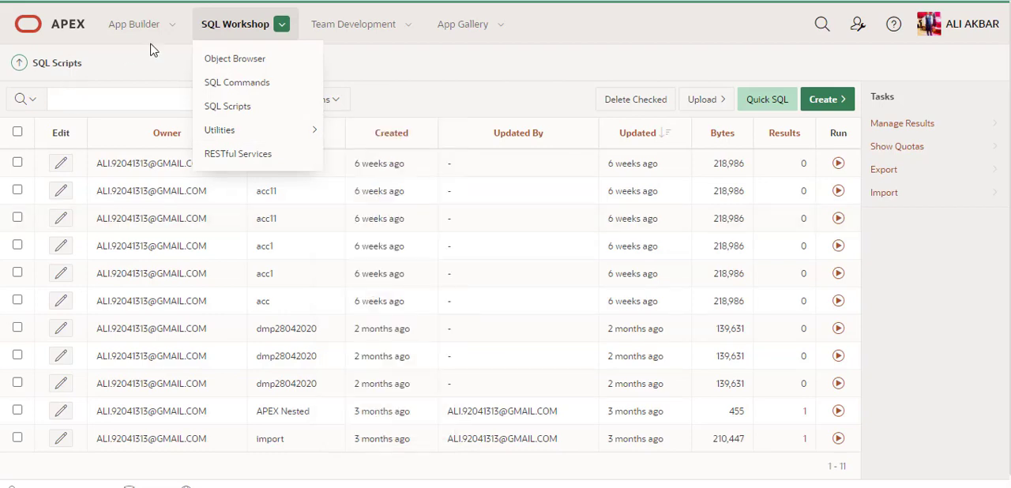
click(57, 32)
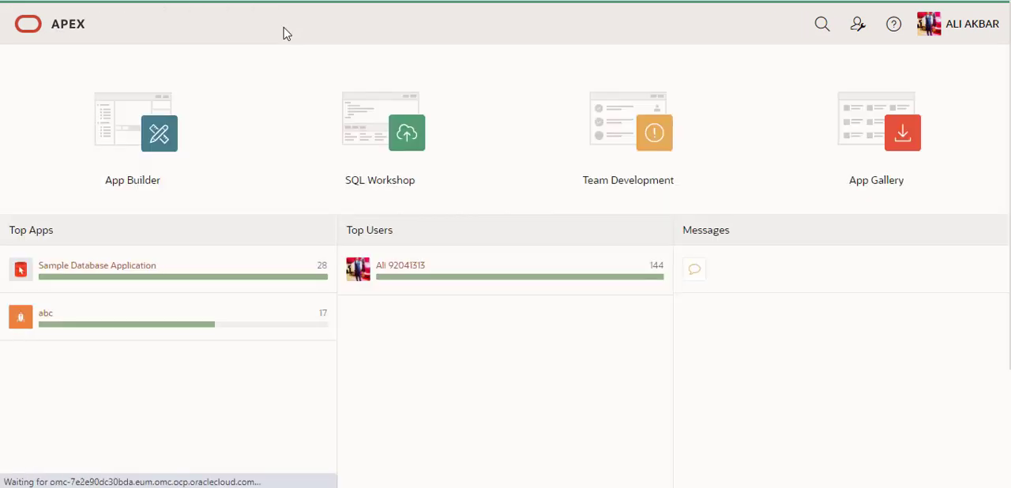
click(278, 25)
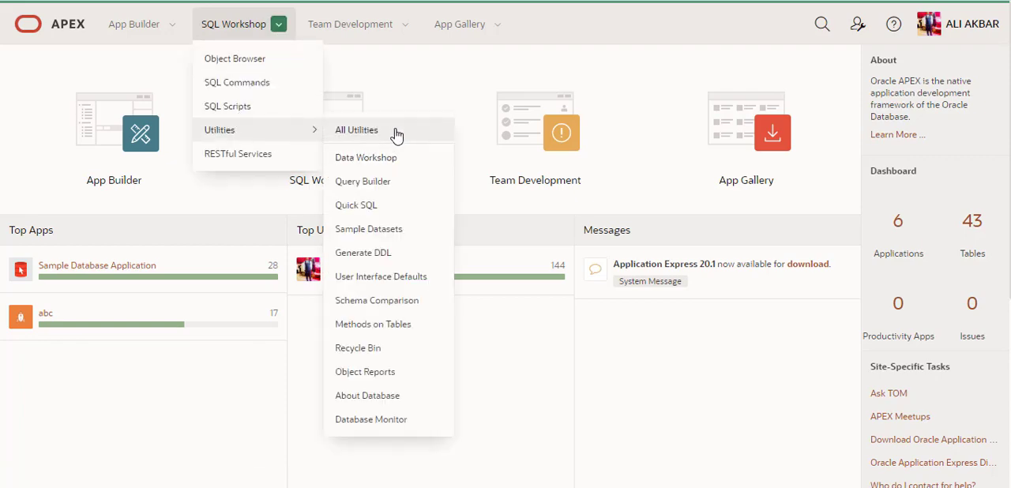
click(397, 136)
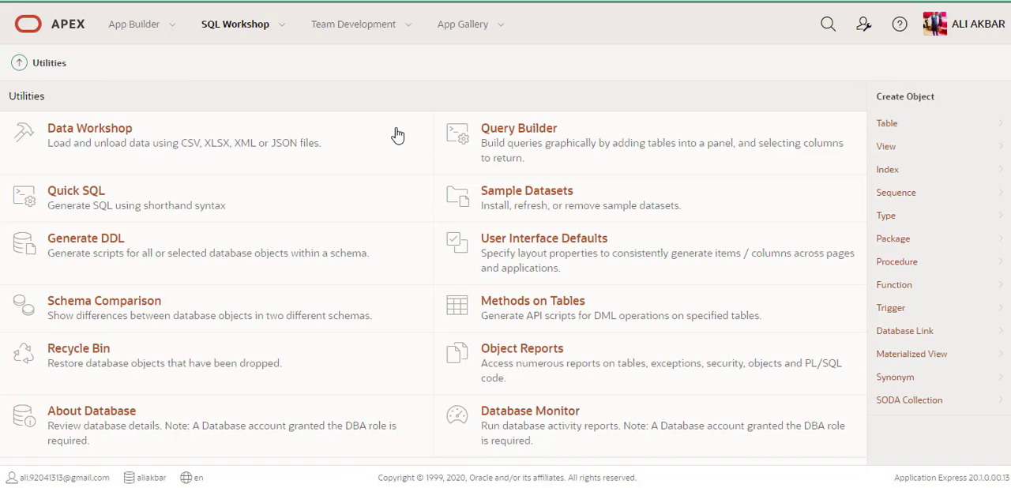
click(397, 136)
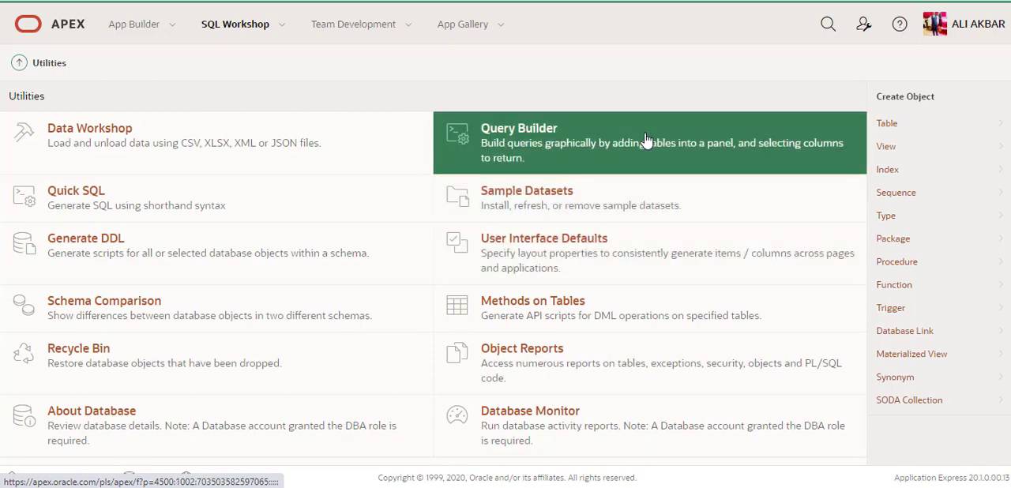
View the Query Builder utility, return to the Utilities page and open Quick SQL
click(620, 145)
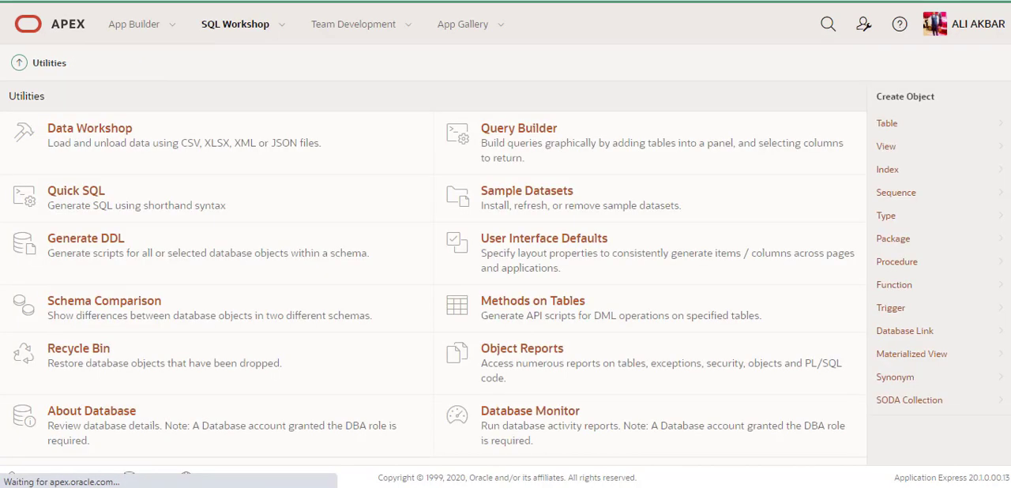
click(84, 198)
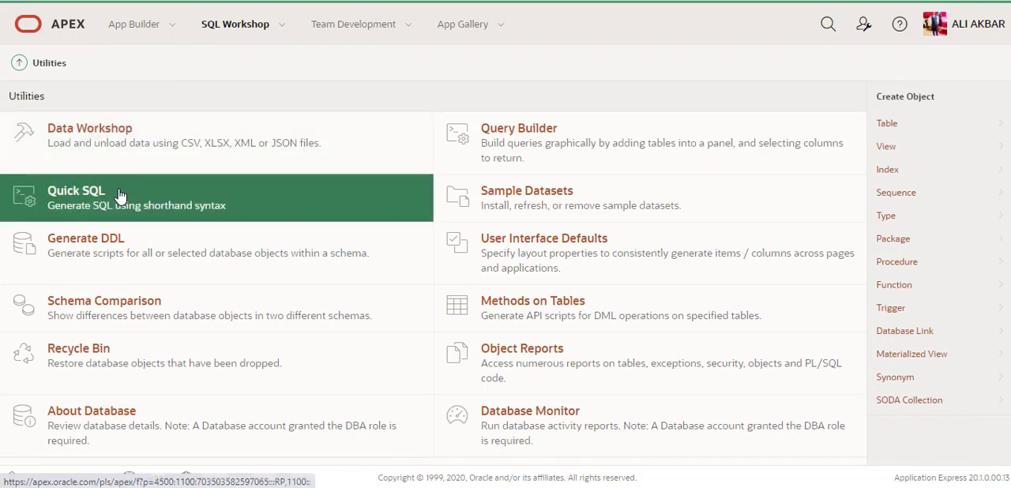
click(123, 248)
click(146, 212)
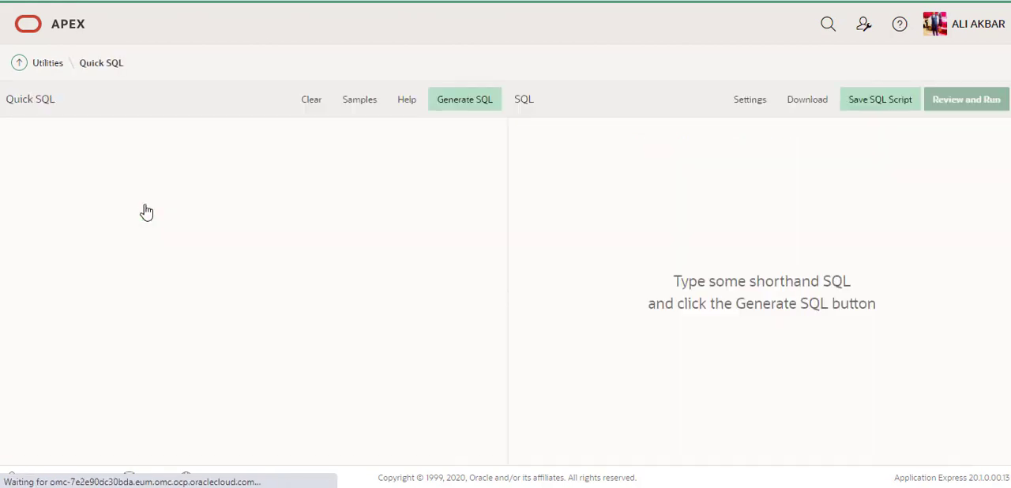
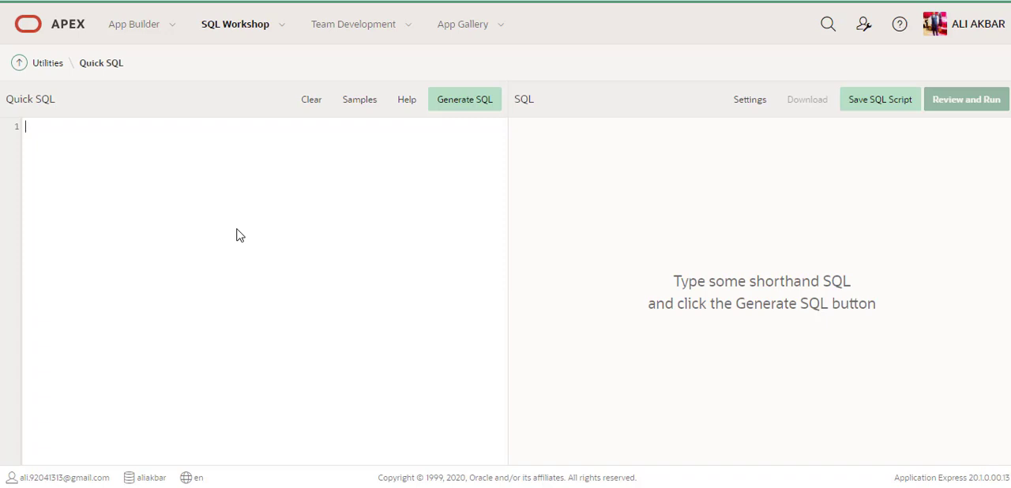
Write shorthand for a table abcd with indented columns a and b, and review the SQL generated from it
text(bcd)
key(Return)
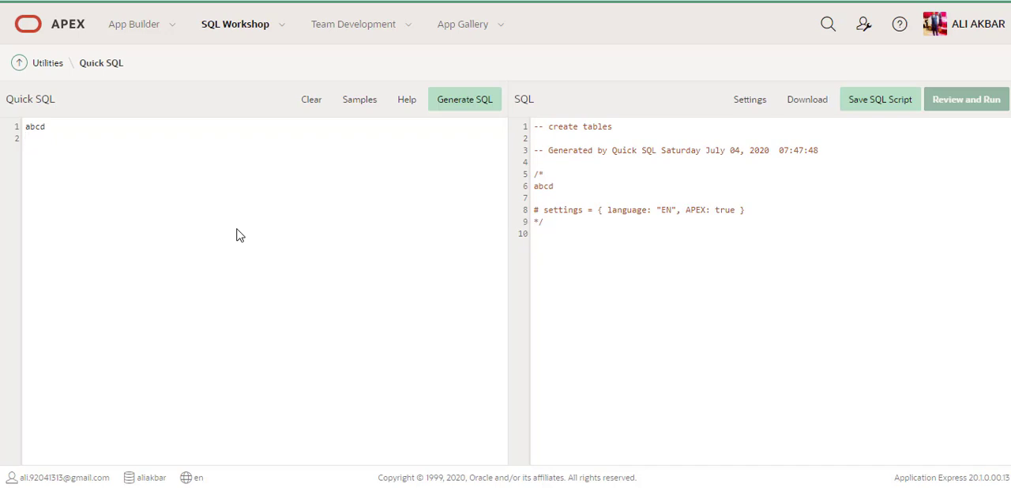
text(a)
key(Return)
text(b)
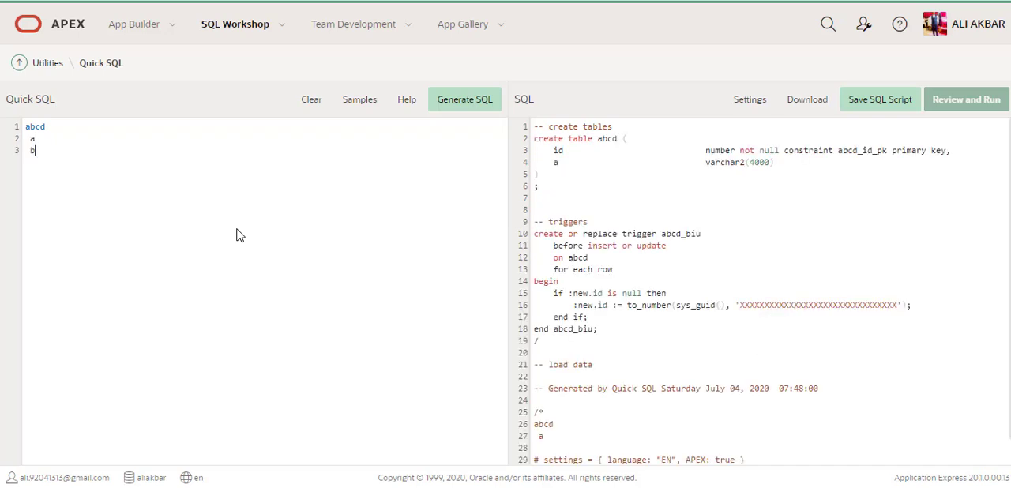
key(Return)
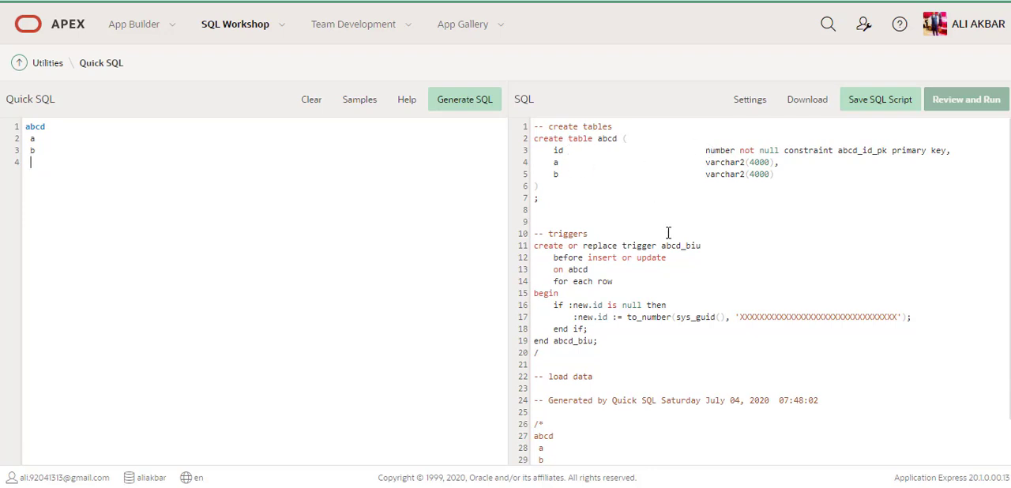
scroll(667, 231, down, 1)
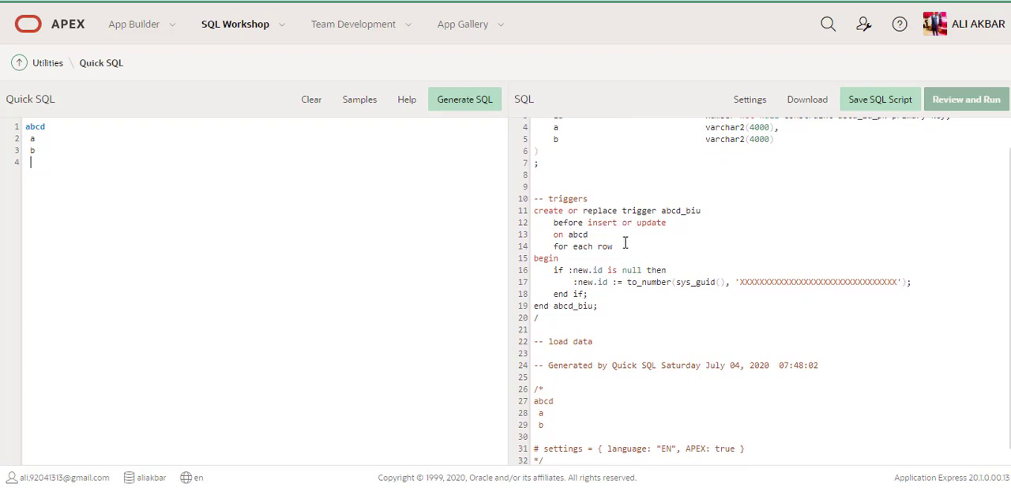
scroll(625, 244, down, 1)
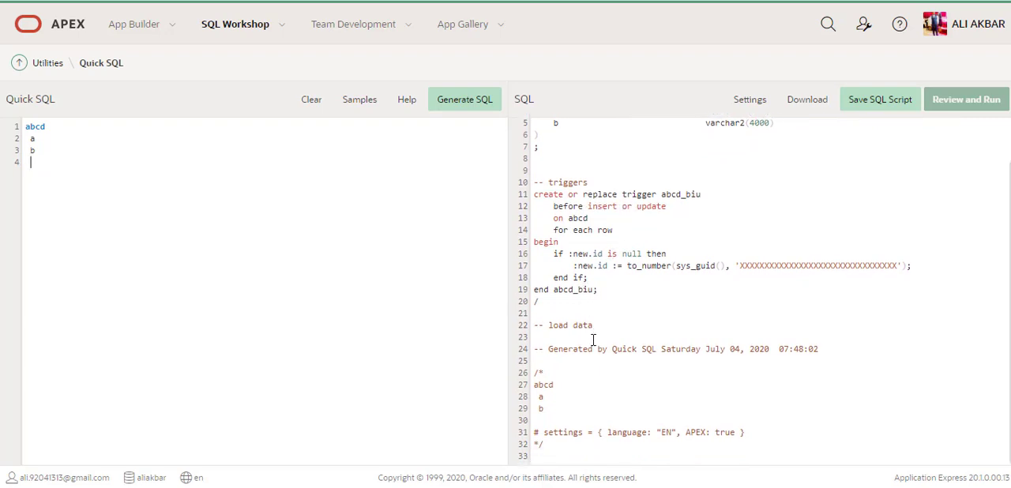
scroll(610, 272, up, 1)
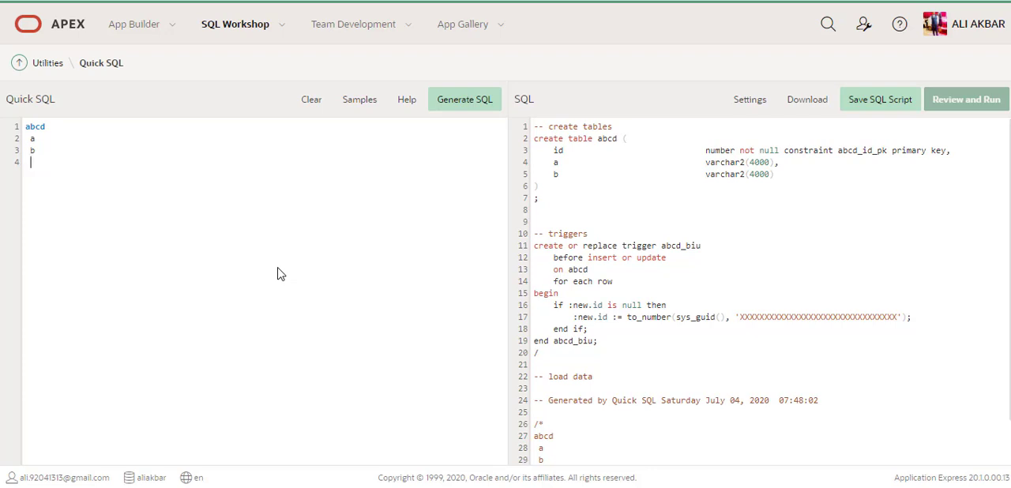
Consult the Quick SQL help on data types and table directives, highlight the /insert NN directive and close the help
click(405, 108)
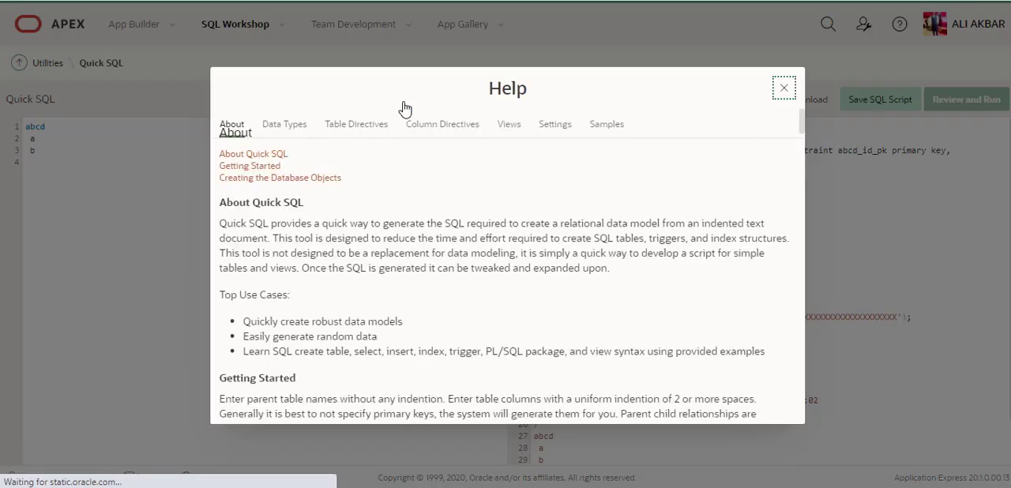
click(302, 127)
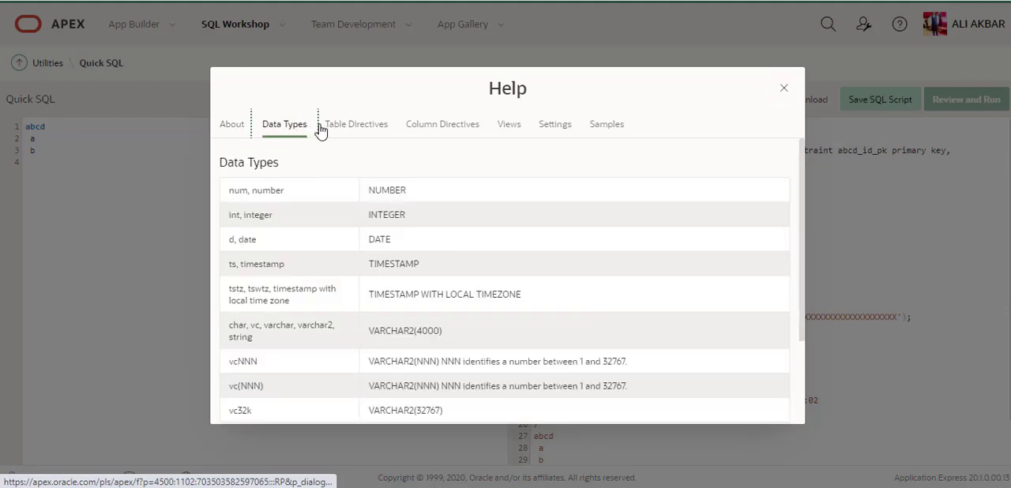
click(336, 128)
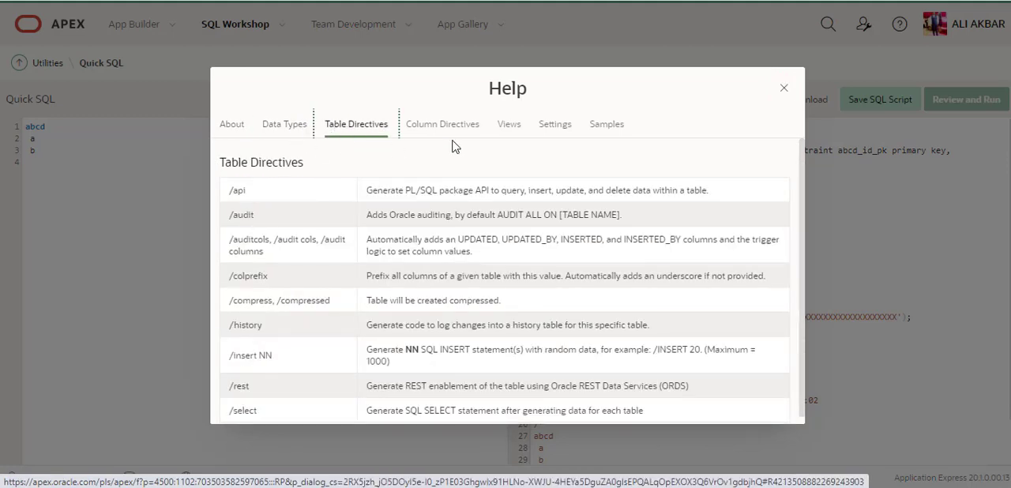
scroll(331, 276, down, 1)
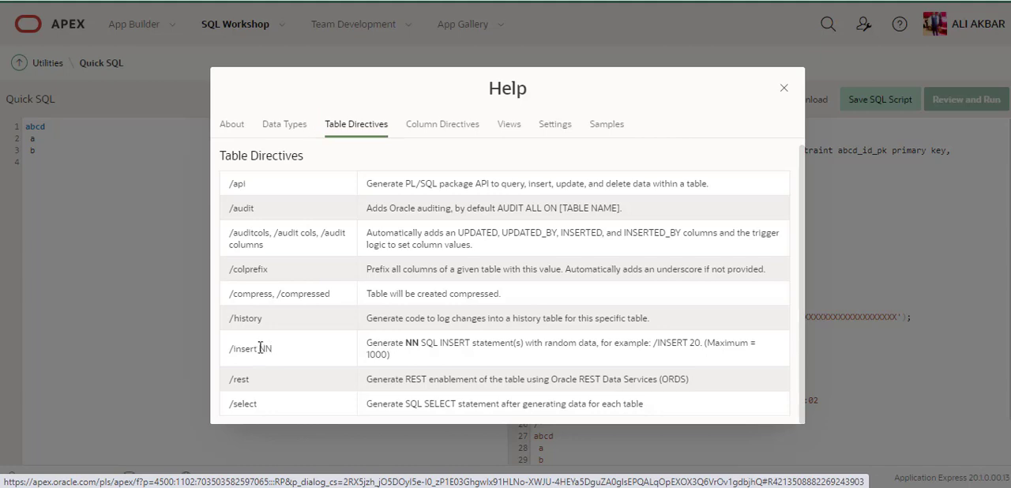
drag(272, 348, 229, 349)
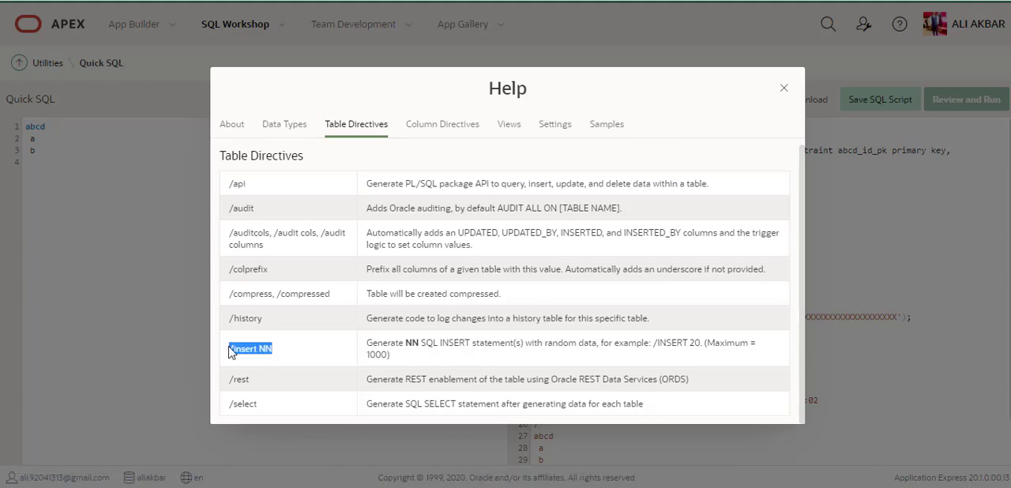
click(784, 88)
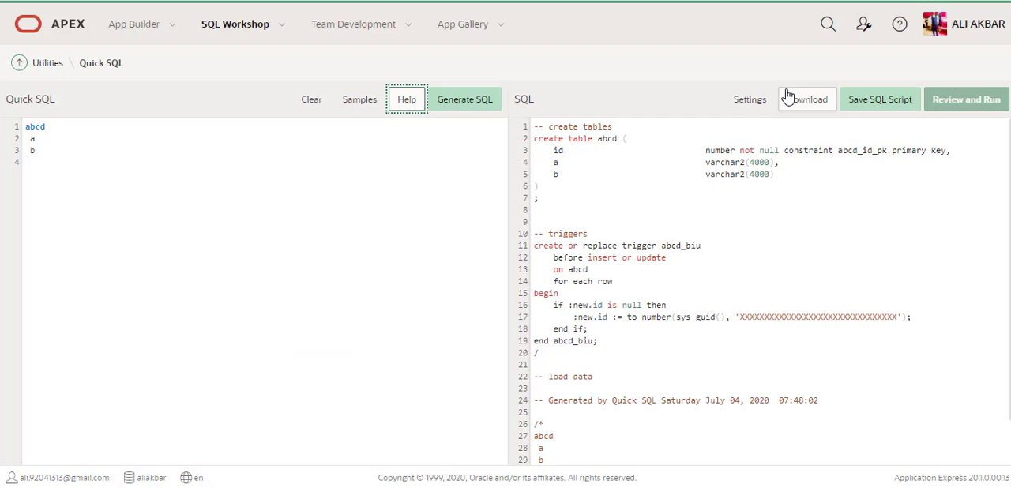
Add the directive /insert 10 after the table name abcd in the shorthand
click(225, 138)
key(Up)
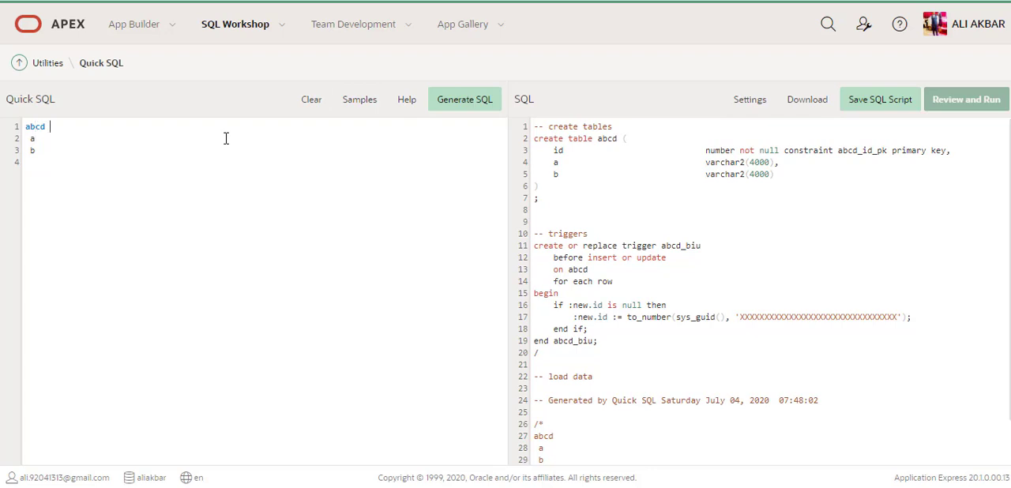
text(/insert 10)
key(BackSpace)
key(BackSpace)
text(10)
key(Return)
key(BackSpace)
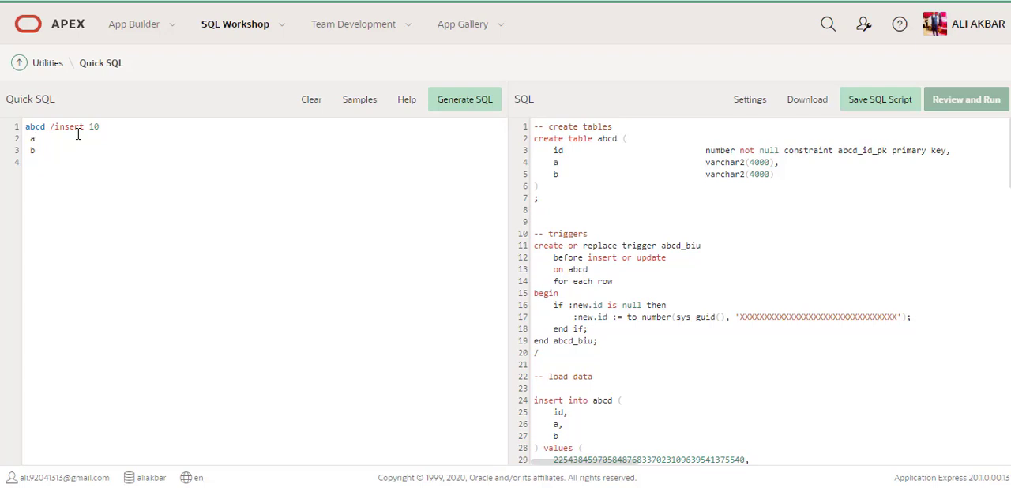
Look through the insert statements generated for table abcd and return to the beginning of the SQL
click(695, 266)
scroll(695, 265, down, 5)
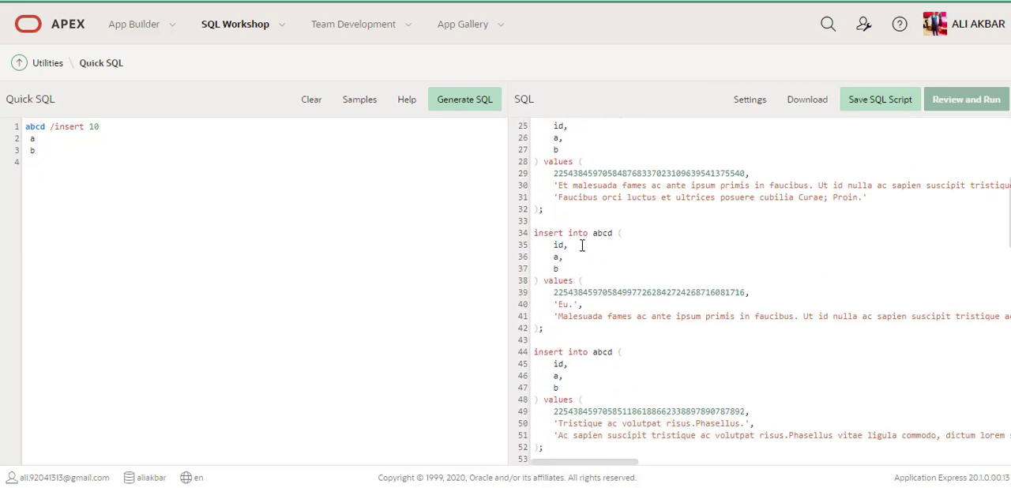
scroll(593, 319, down, 4)
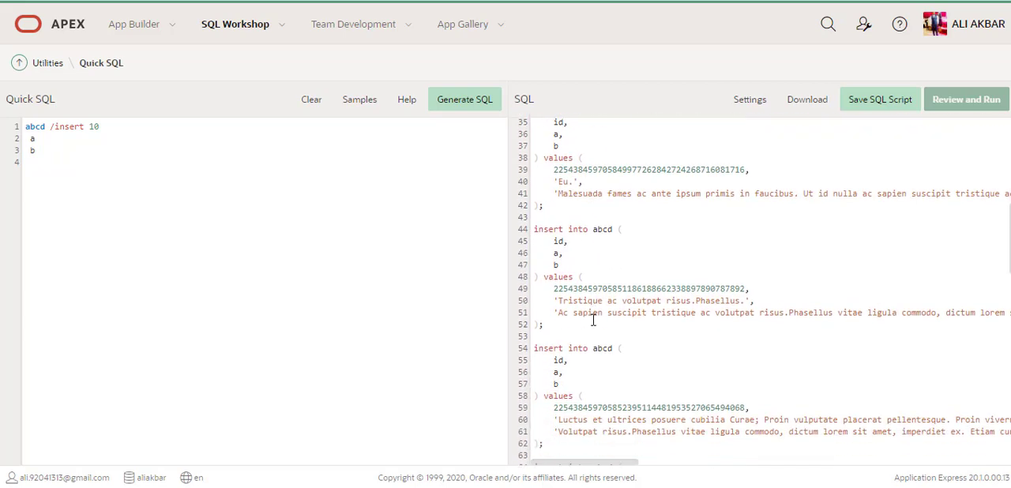
scroll(593, 319, down, 5)
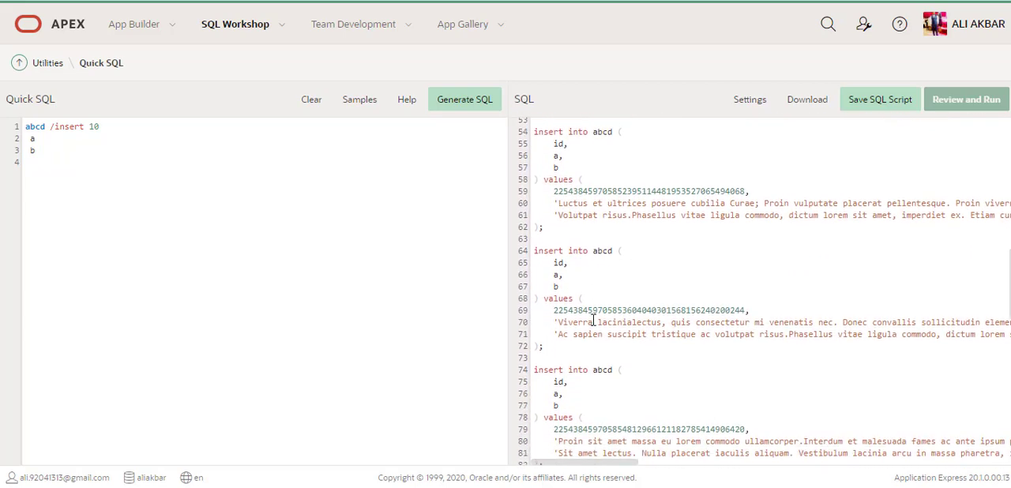
scroll(593, 319, down, 6)
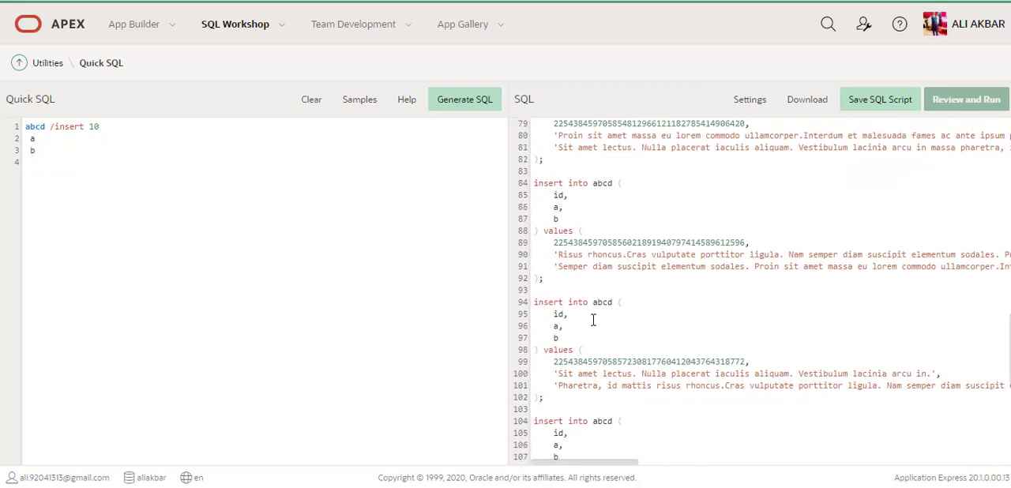
scroll(593, 319, down, 3)
scroll(594, 319, up, 20)
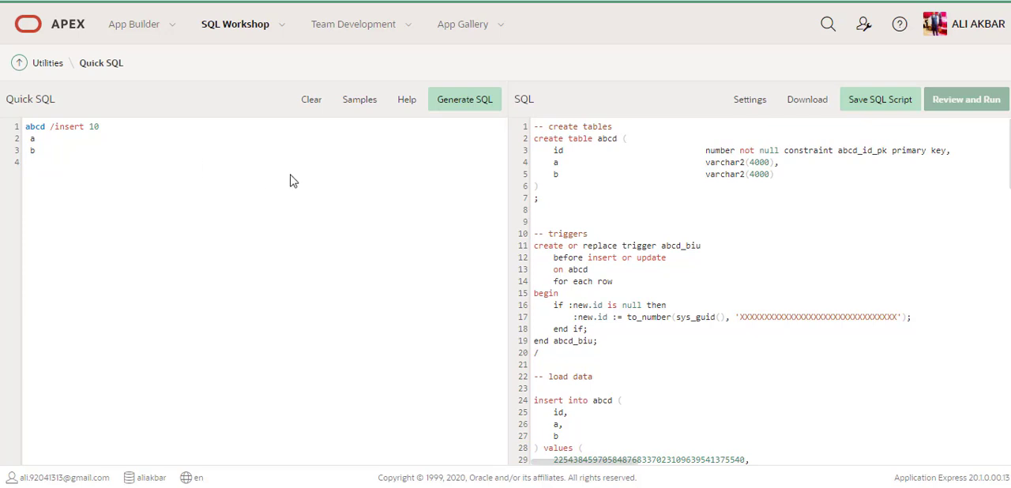
Clear the shorthand and start a view definition named after the workspace schema, with coa as its source
click(310, 102)
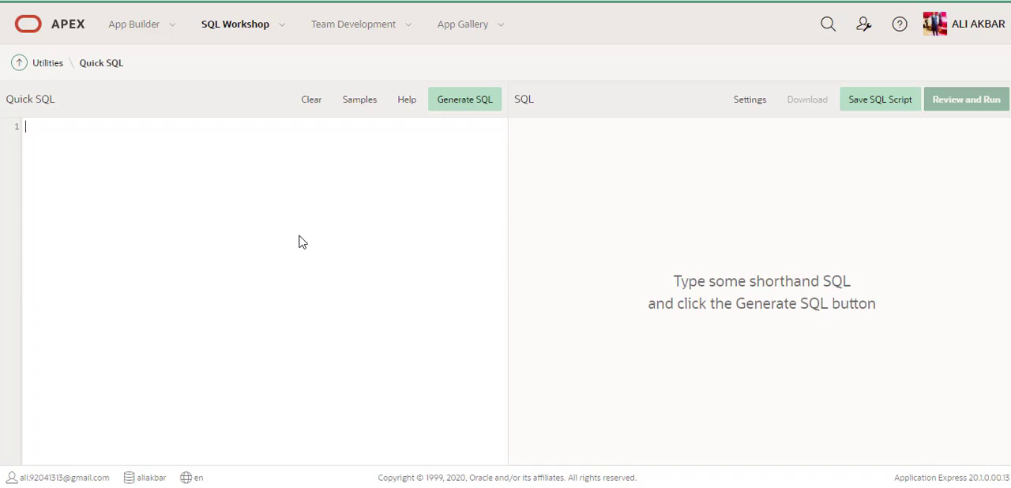
text(view)
text(aliakbar)
text(coa)
Open the Object Browser in a new browser tab, display table A_COA1 and copy its name, returning to Quick SQL
click(282, 25)
right_click(248, 58)
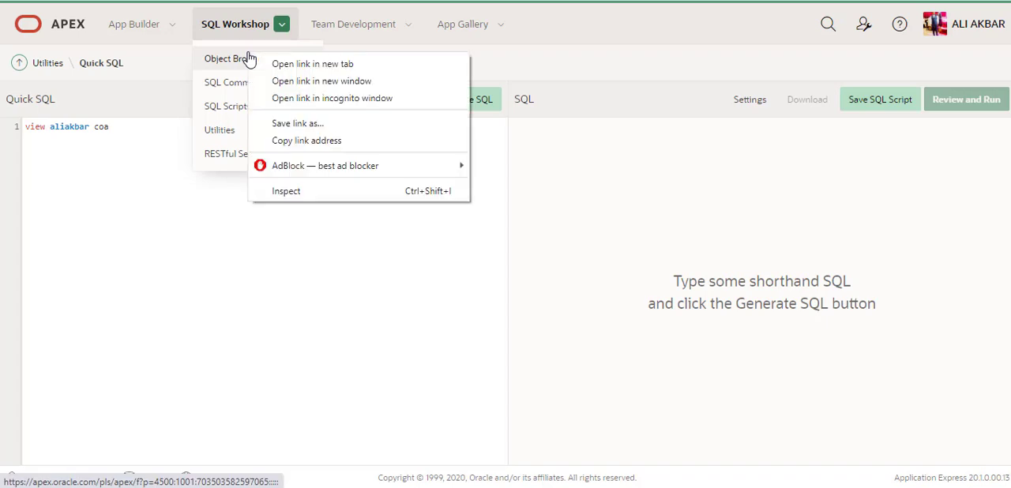
click(268, 65)
key(ctrl+Tab)
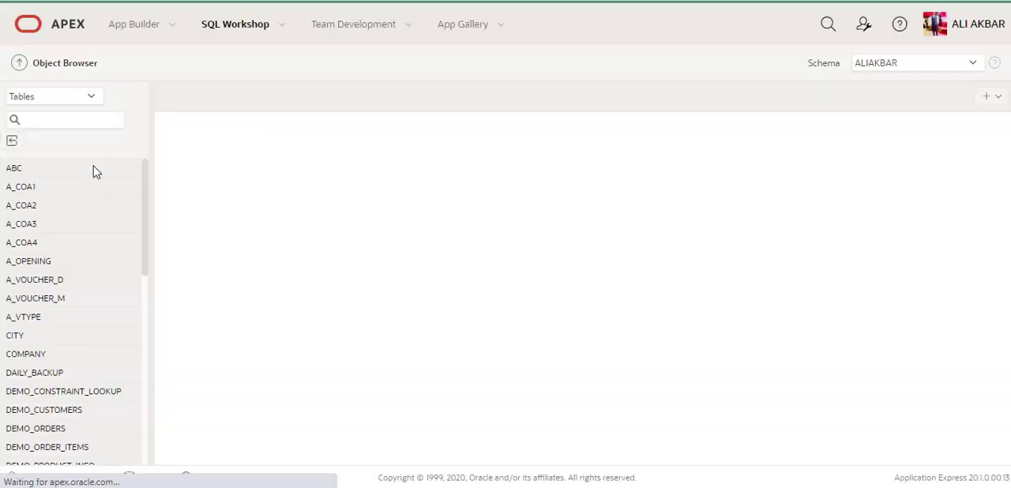
click(40, 192)
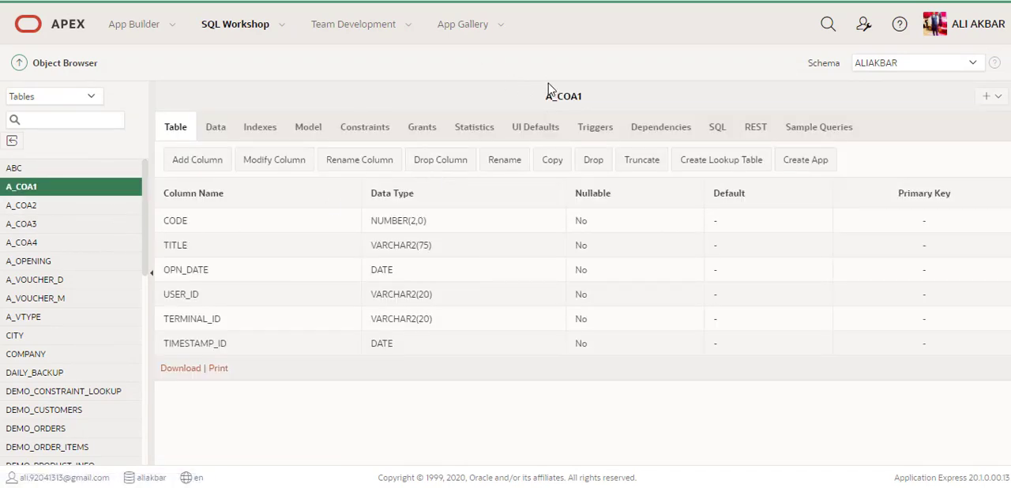
double_click(560, 92)
key(ctrl+c)
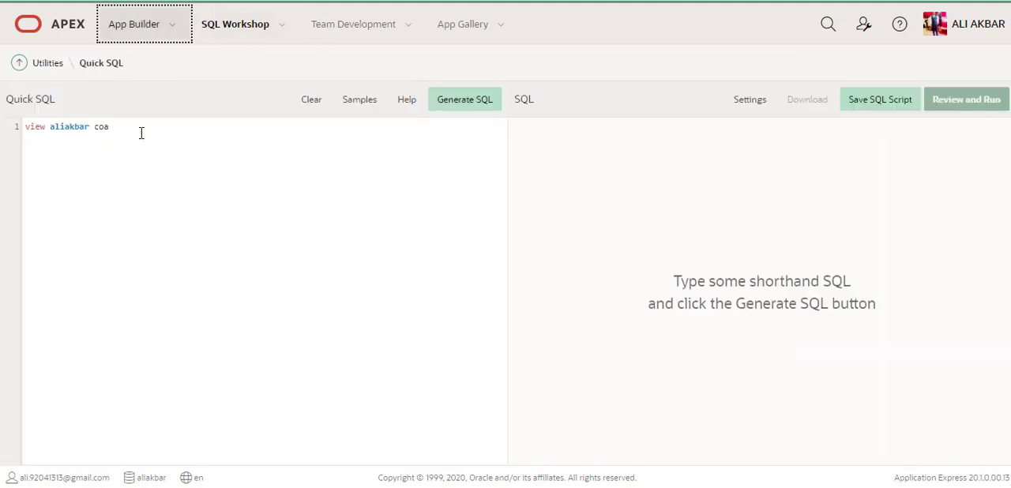
Replace coa in the view shorthand with the tables A_COA1 and A_COA2 and generate its SQL
key(BackSpace)
key(BackSpace)
key(BackSpace)
key(ctrl+v)
key(ctrl+v)
key(BackSpace)
text(2)
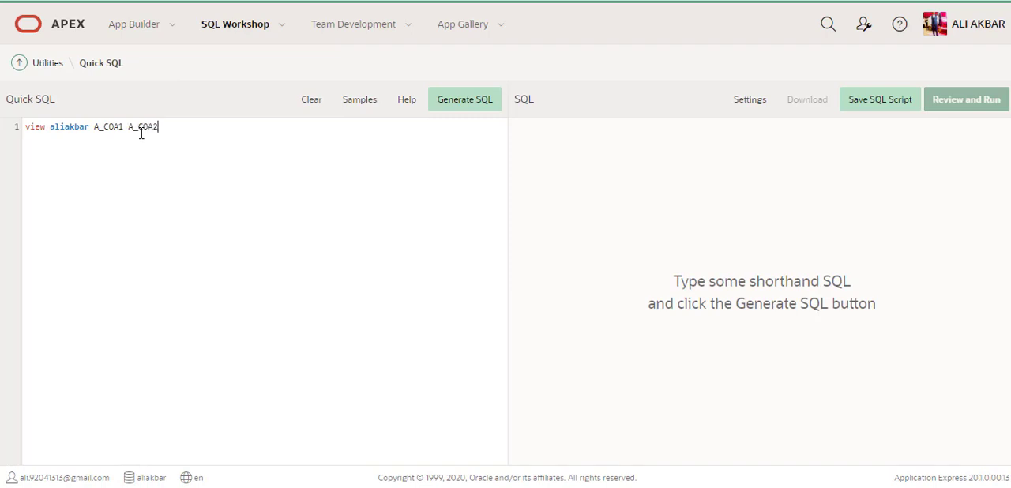
key(Return)
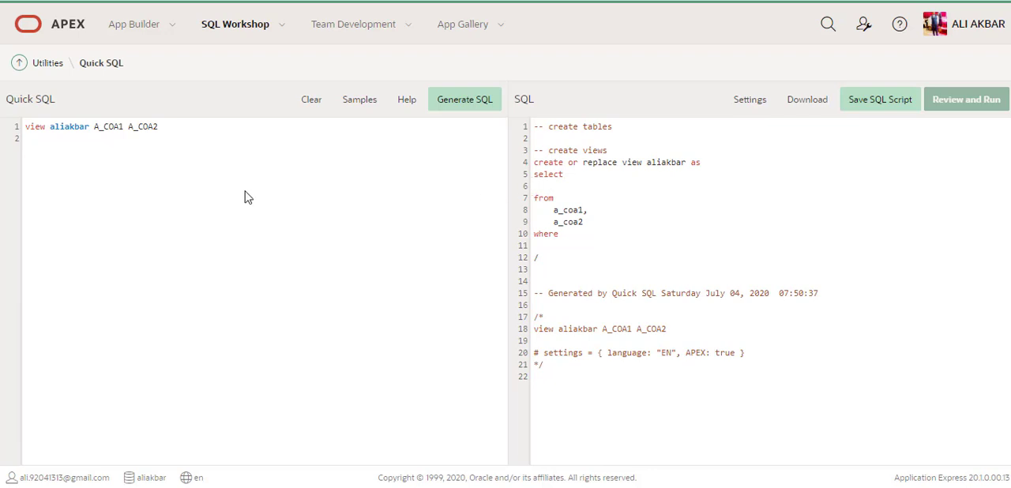
Clear the view shorthand and enter abc, a, b and c on separate lines
click(322, 108)
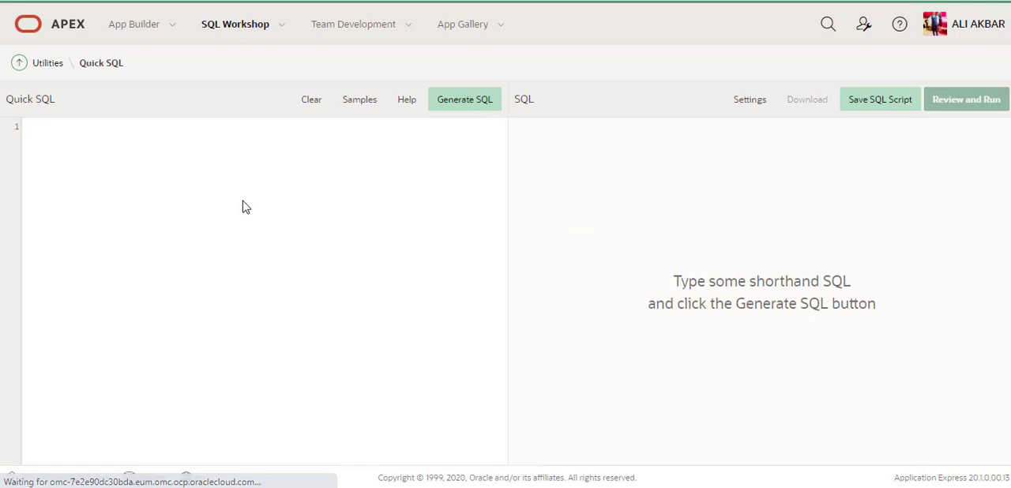
text(ab)
text(c )
text(a)
key(Return)
text(b)
key(Return)
text(c)
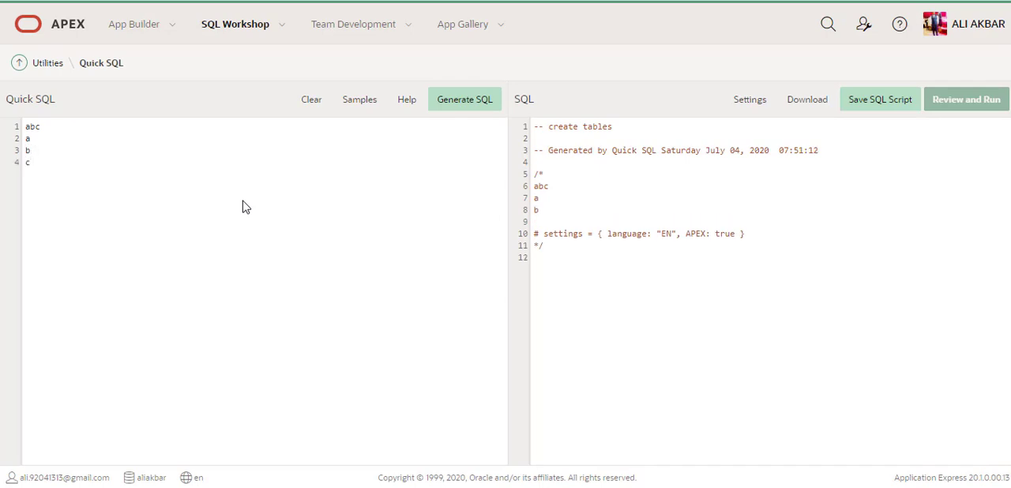
Indent the a, b and c lines so they become columns of table abc
key(Home)
key(Up)
key(Home)
key(Up)
key(Down)
key(Down)
key(End)
key(Return)
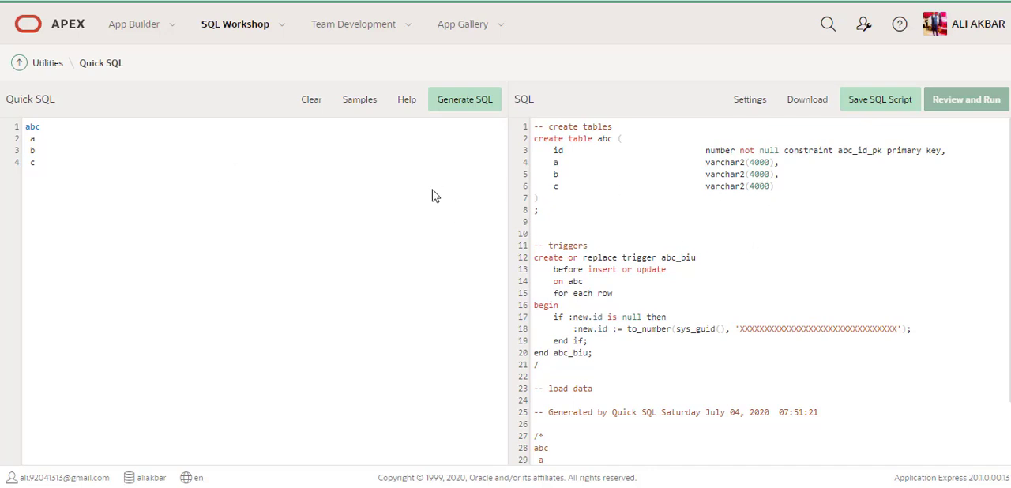
Give column c the data type vc50 and column a the data type number in the abc shorthand
text(vc50)
click(707, 186)
double_click(736, 187)
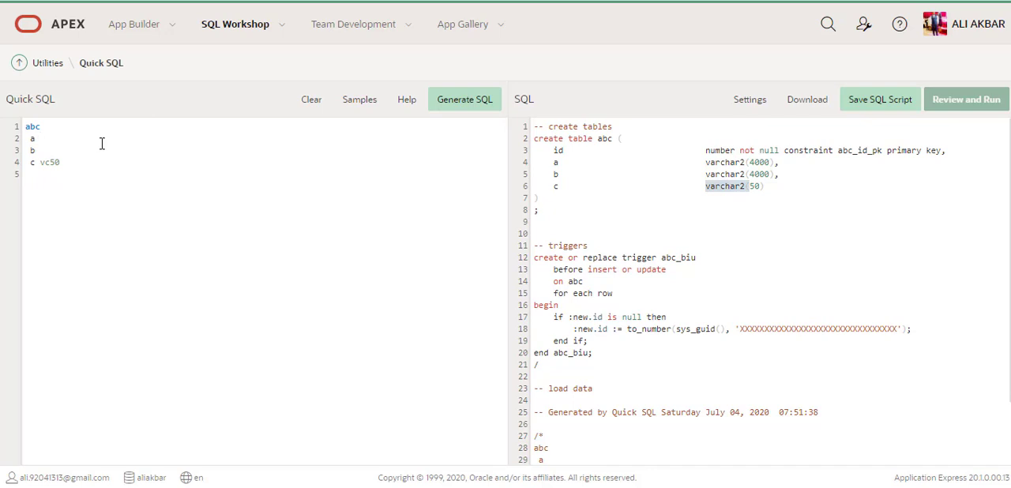
text(number)
key(Down)
key(Return)
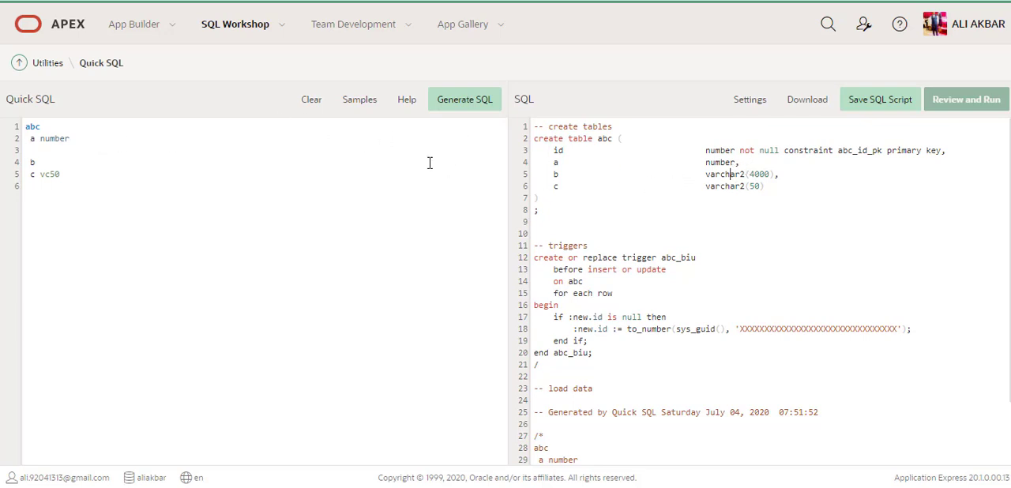
Return to the workspace home page, view the Team Development welcome page and go back to the home page
click(285, 41)
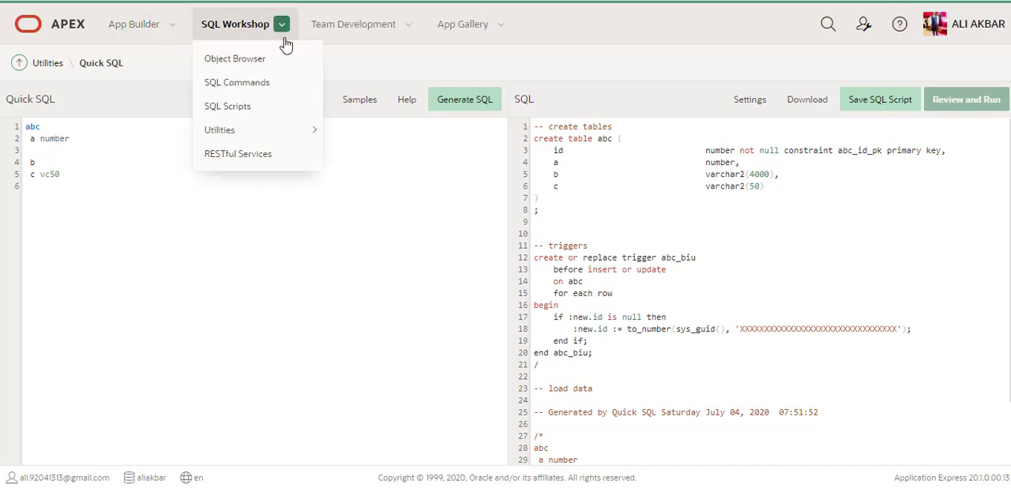
click(83, 30)
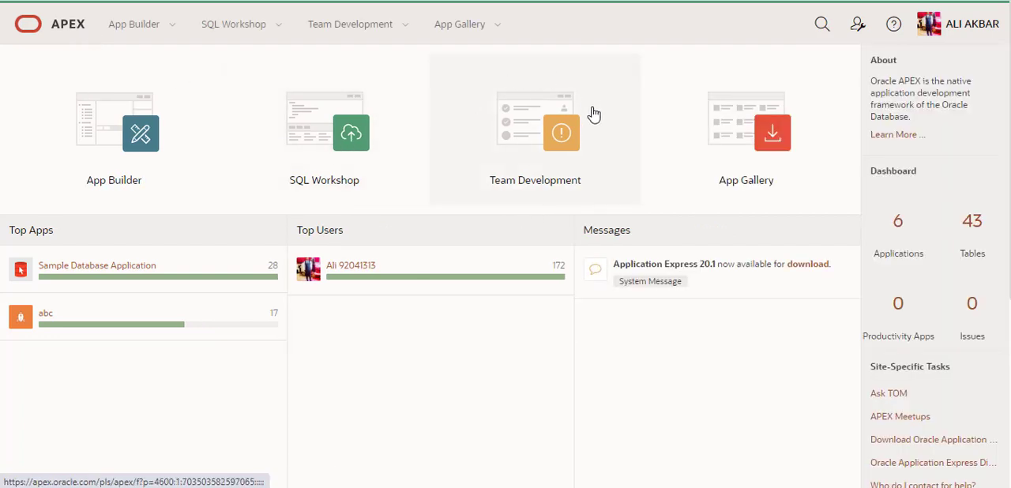
click(565, 179)
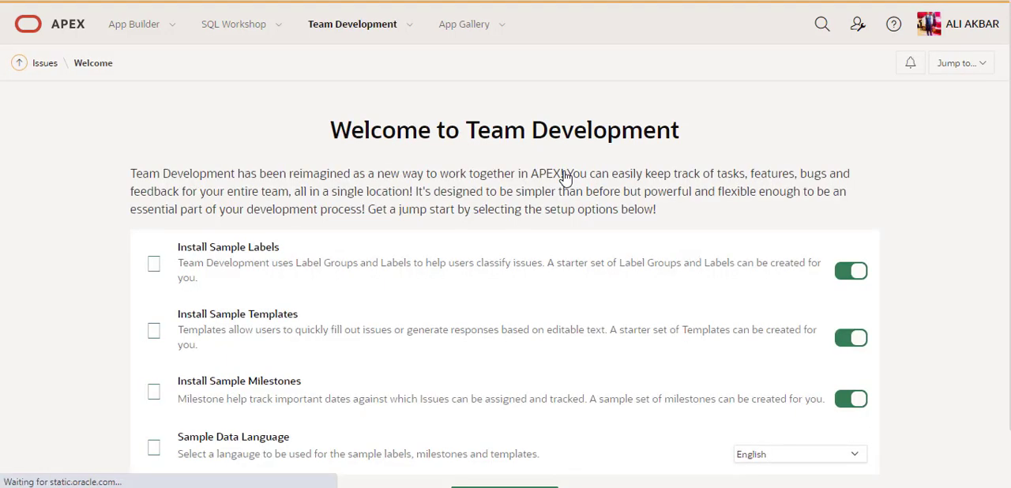
click(24, 0)
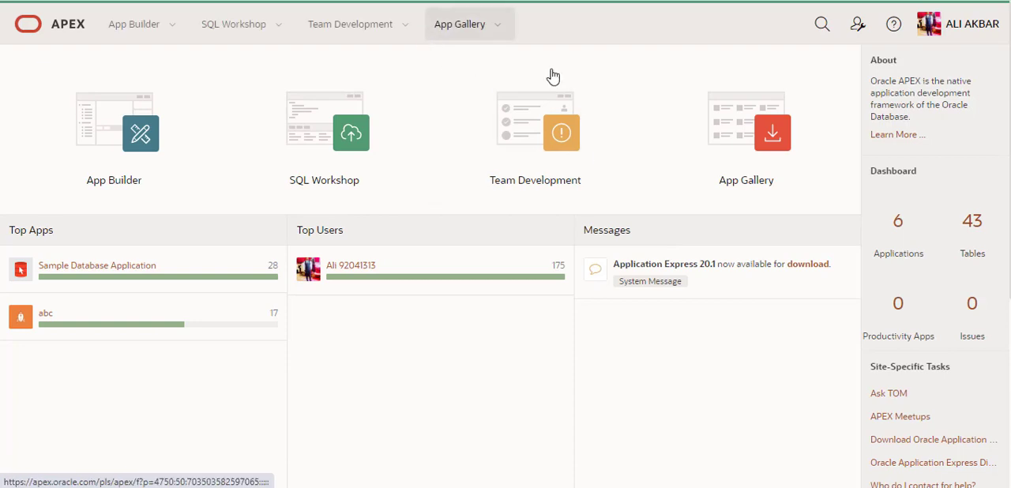
Look through the Team Development and App Gallery menu options on the workspace home page
click(408, 25)
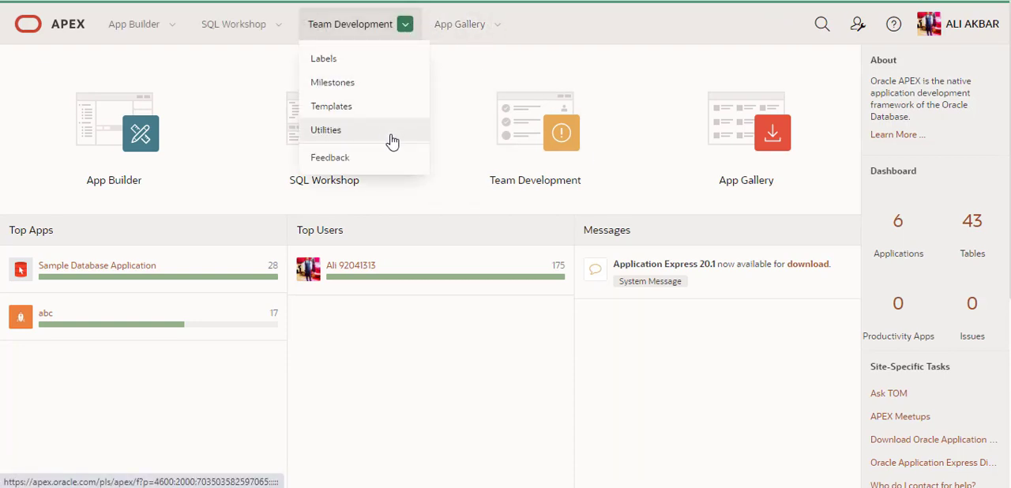
key(Escape)
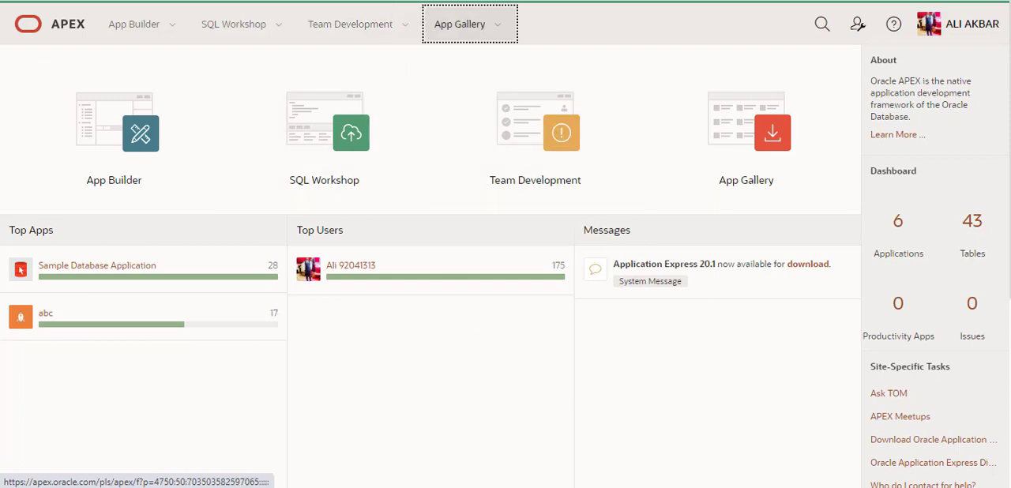
click(498, 26)
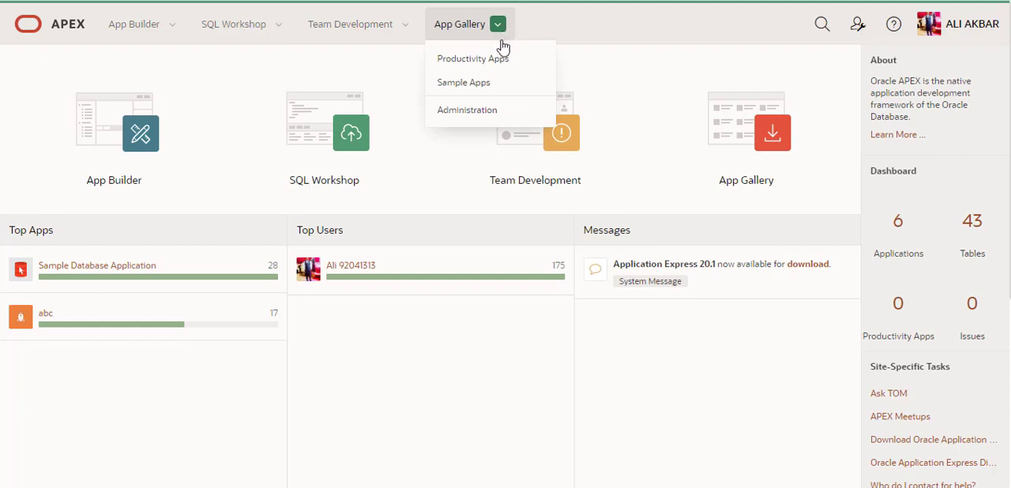
key(Escape)
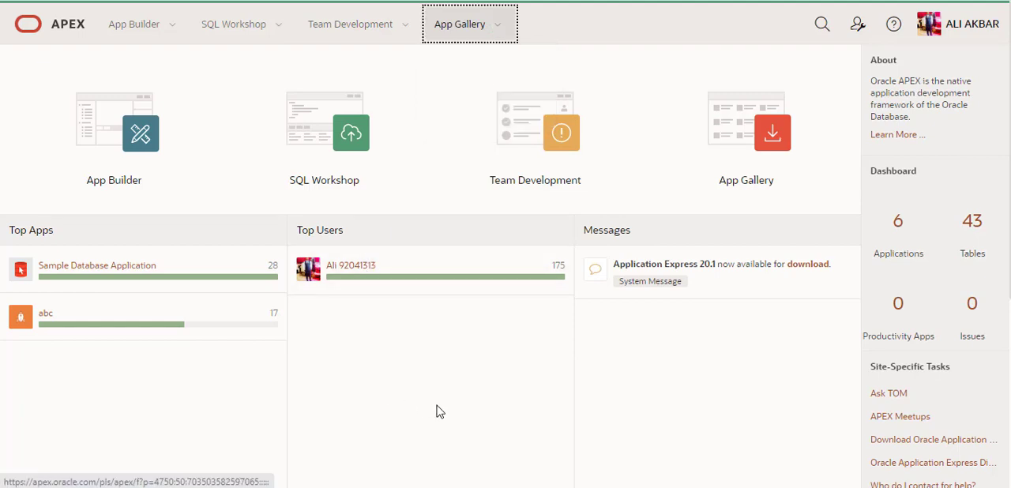
Open the App Gallery, browse all the available apps and return to the workspace home page
click(723, 168)
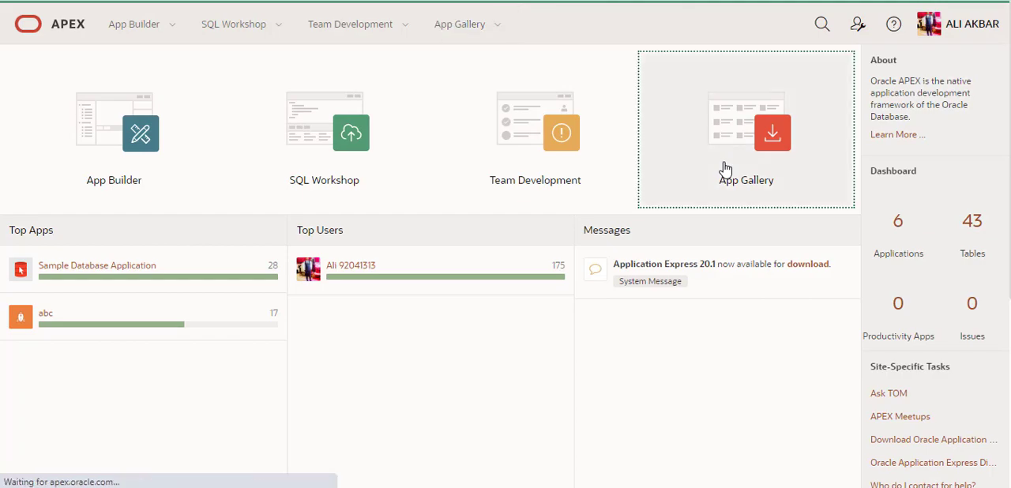
scroll(650, 288, down, 4)
scroll(649, 288, up, 3)
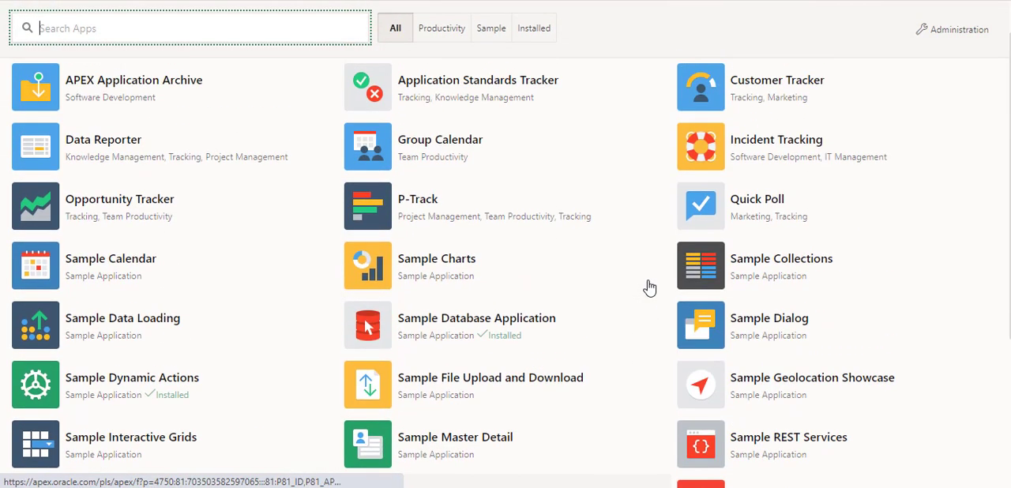
scroll(650, 288, up, 1)
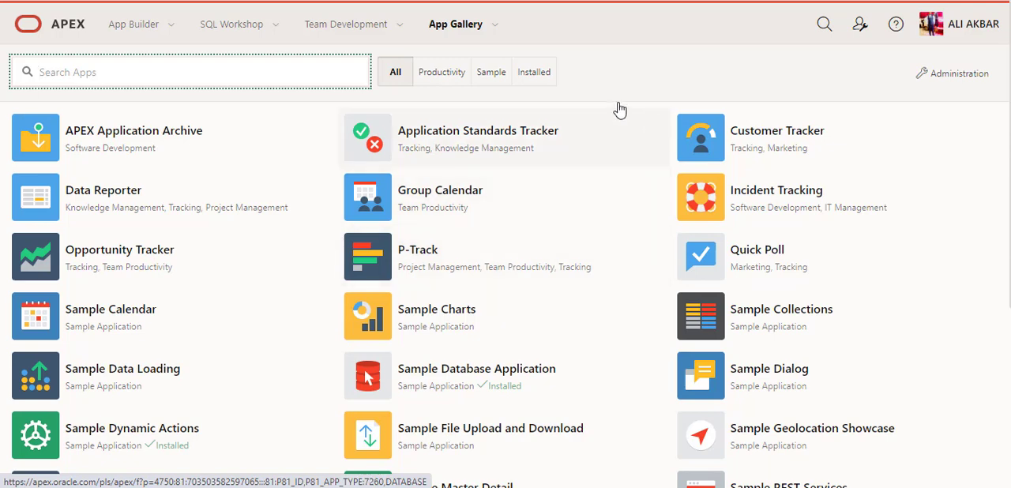
click(396, 77)
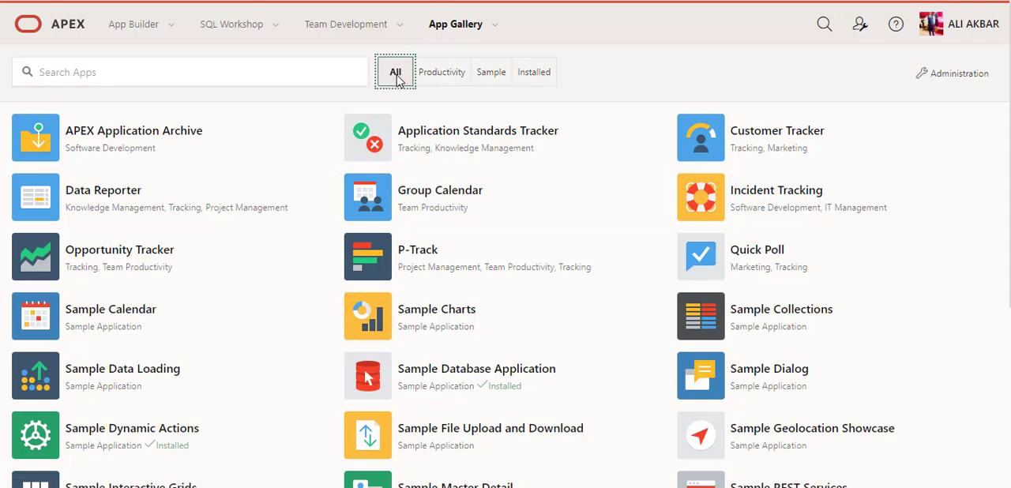
click(57, 27)
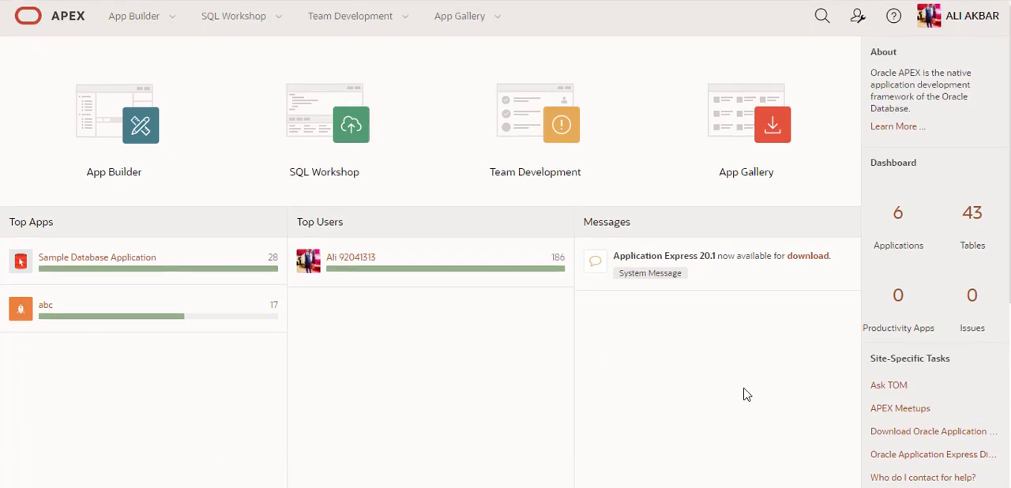
Examine the Application Express version information in the home page footer and return to the page's beginning
scroll(747, 395, down, 5)
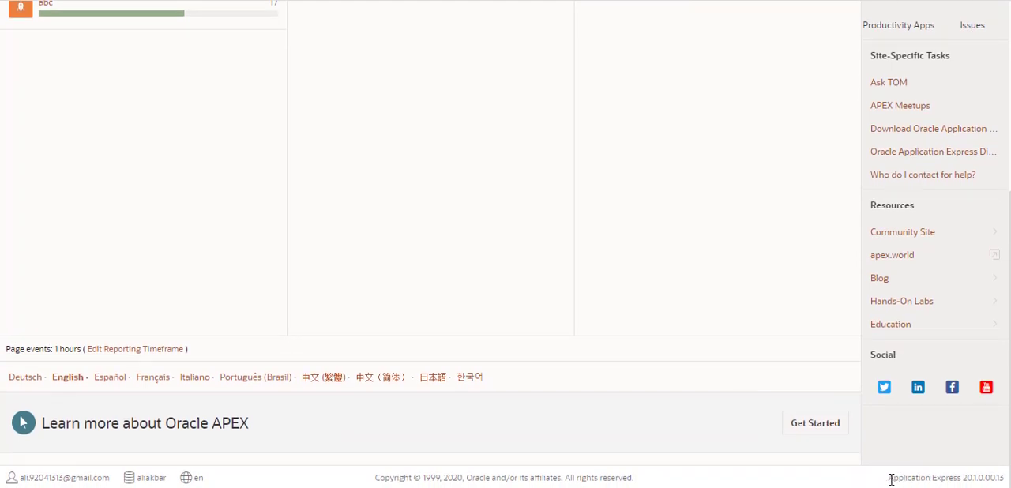
drag(888, 478, 969, 480)
click(960, 479)
scroll(752, 250, up, 4)
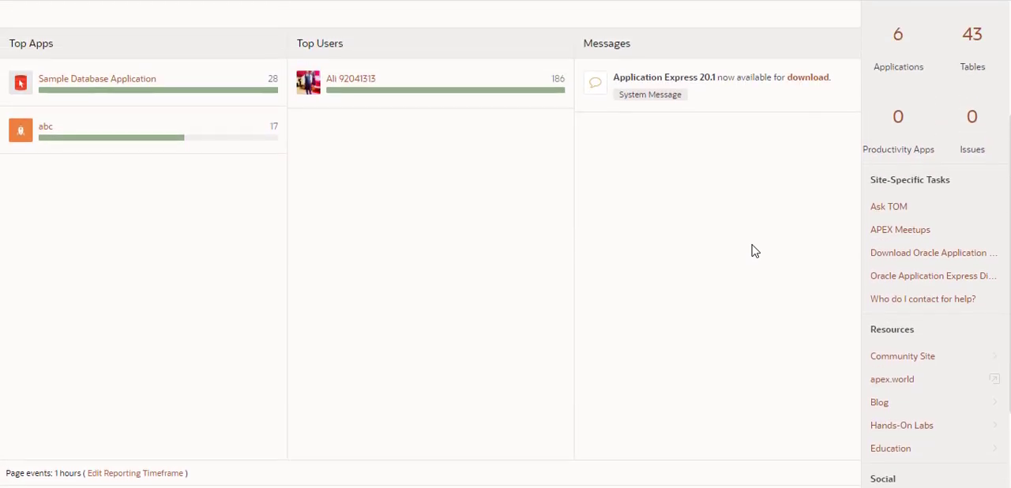
scroll(752, 250, up, 1)
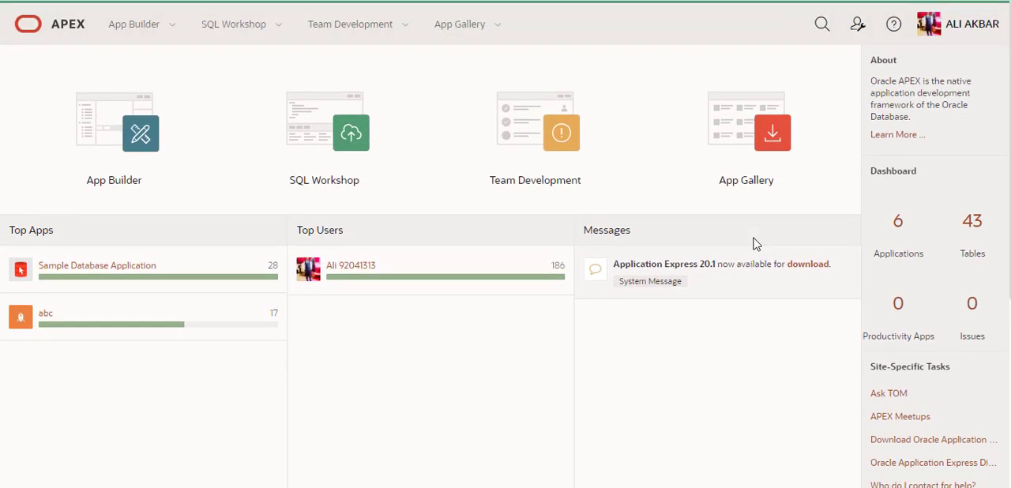
Switch the workspace to Dark Mode, look over the home page and reopen the account details
click(984, 33)
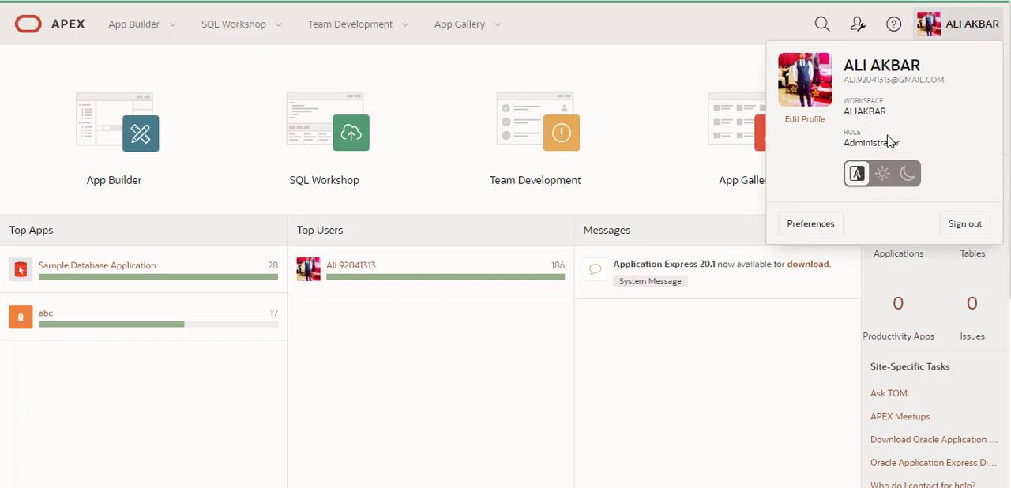
click(905, 176)
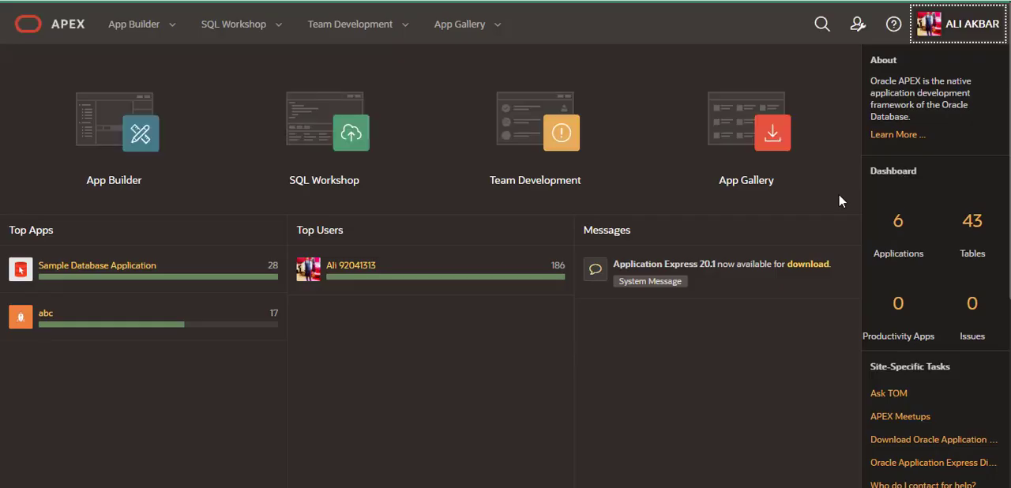
scroll(540, 237, down, 4)
scroll(540, 236, up, 4)
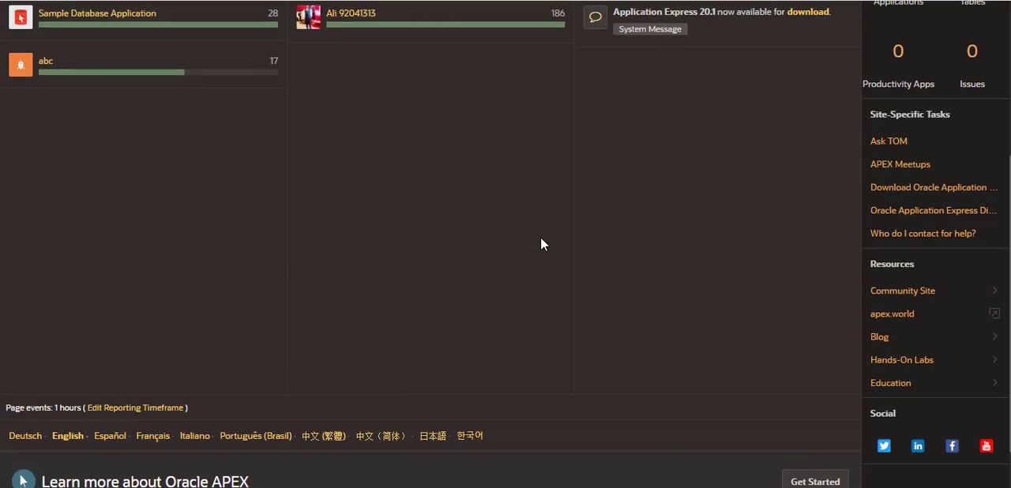
click(972, 26)
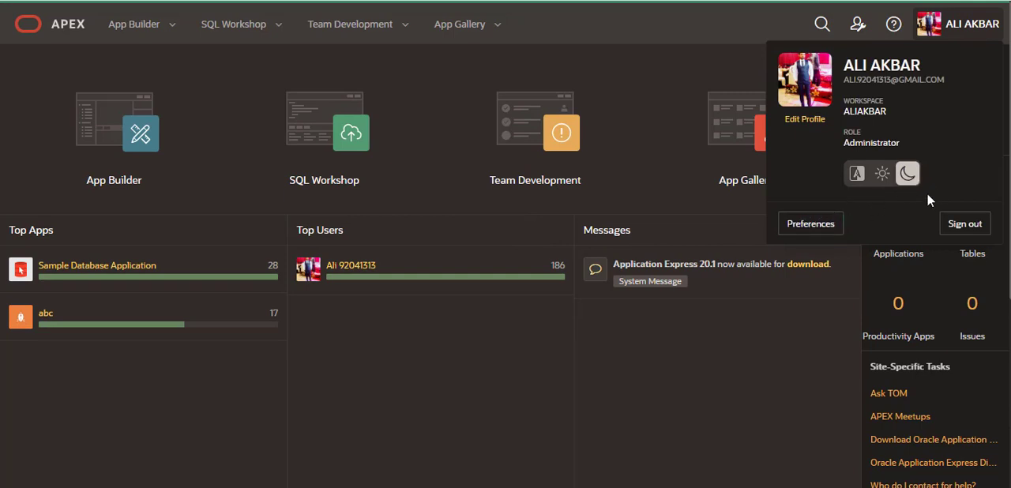
click(739, 19)
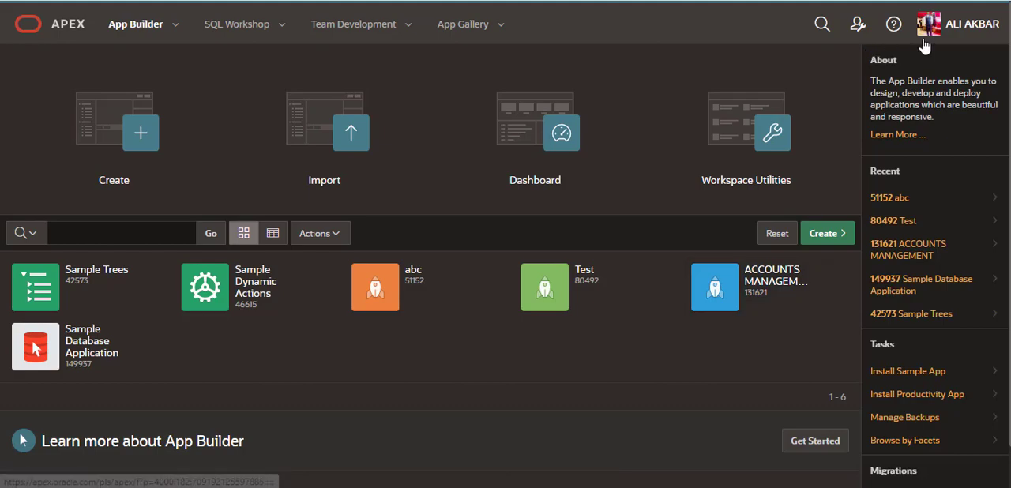
Switch the display mode from dark back to the automatic setting on the App Builder page
click(962, 24)
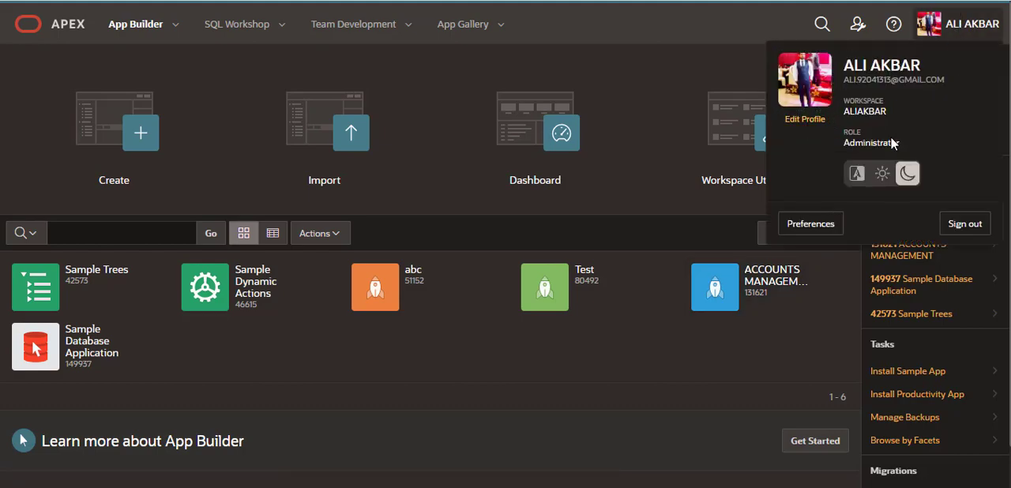
click(860, 173)
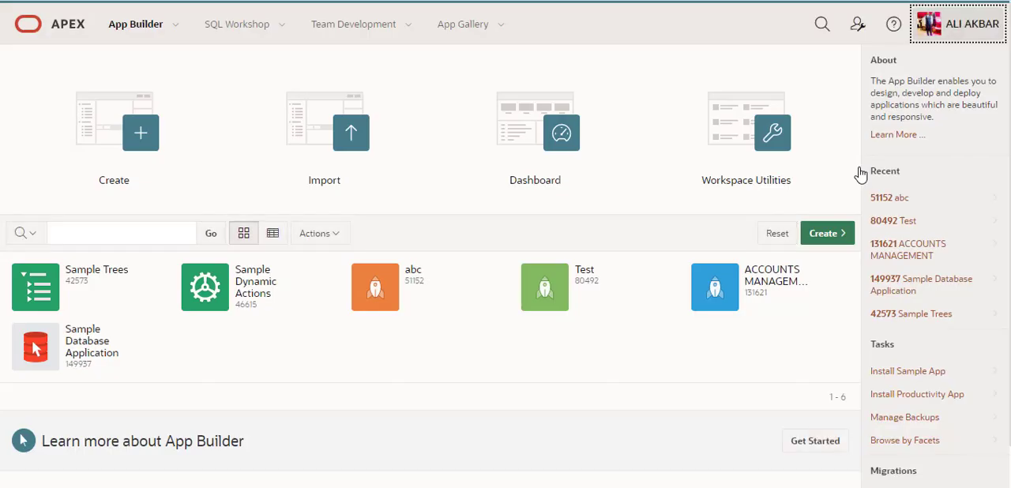
Run the ACCOUNTS MANAGEMENT application and sign in with the account password
click(758, 282)
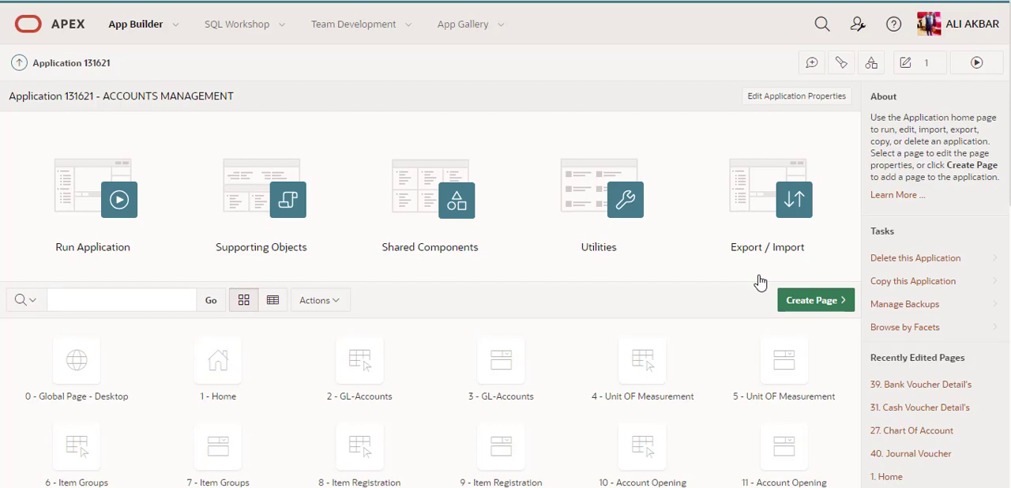
click(132, 210)
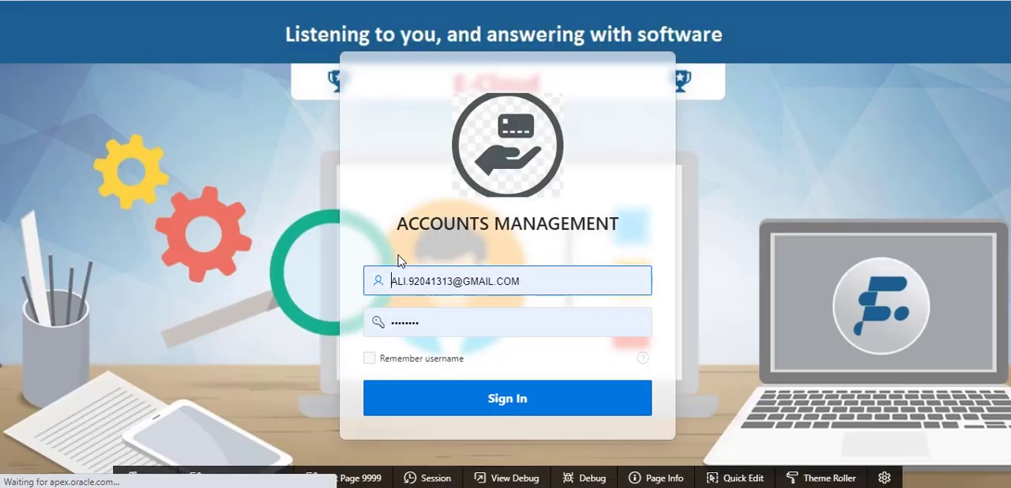
double_click(434, 322)
text(•••)
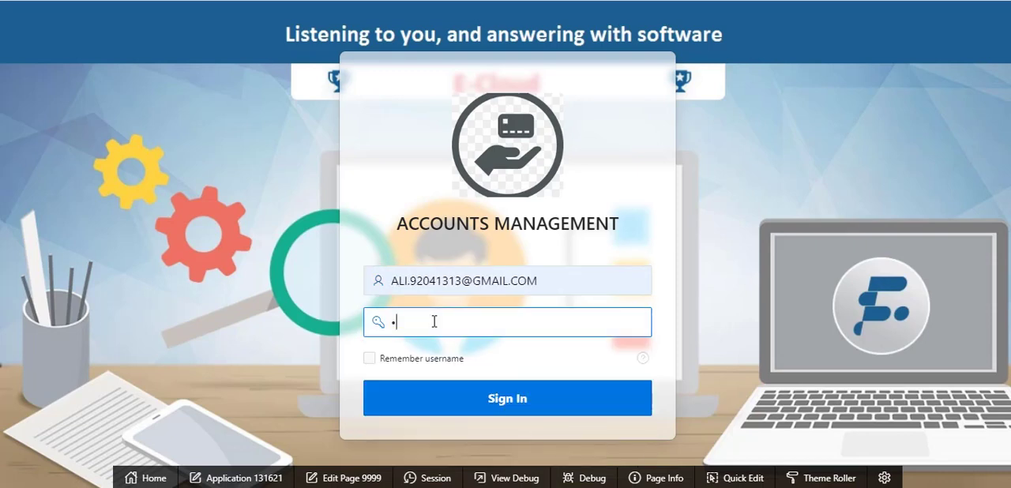
text(•••••••)
click(527, 398)
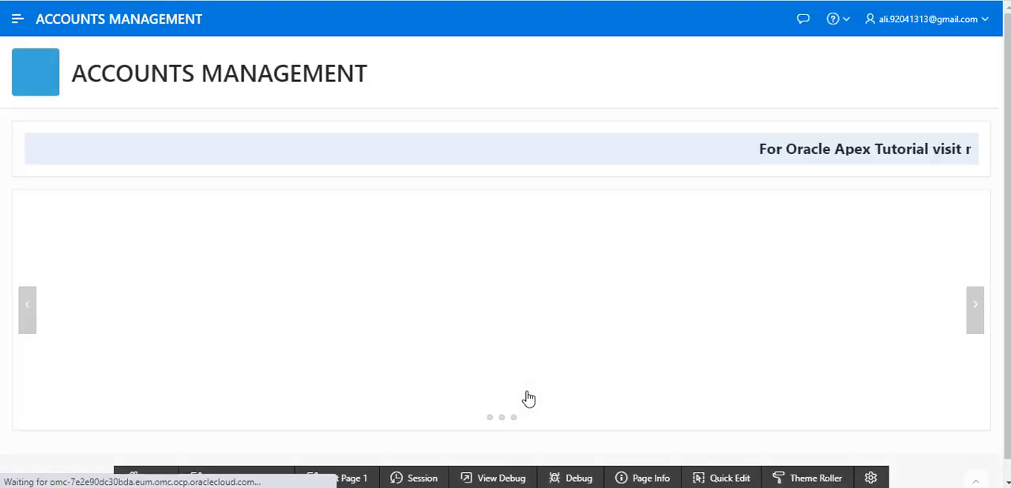
Expand the application's navigation, dismiss the password update offer and open the GL-Accounts report under Data Entry Support
click(17, 20)
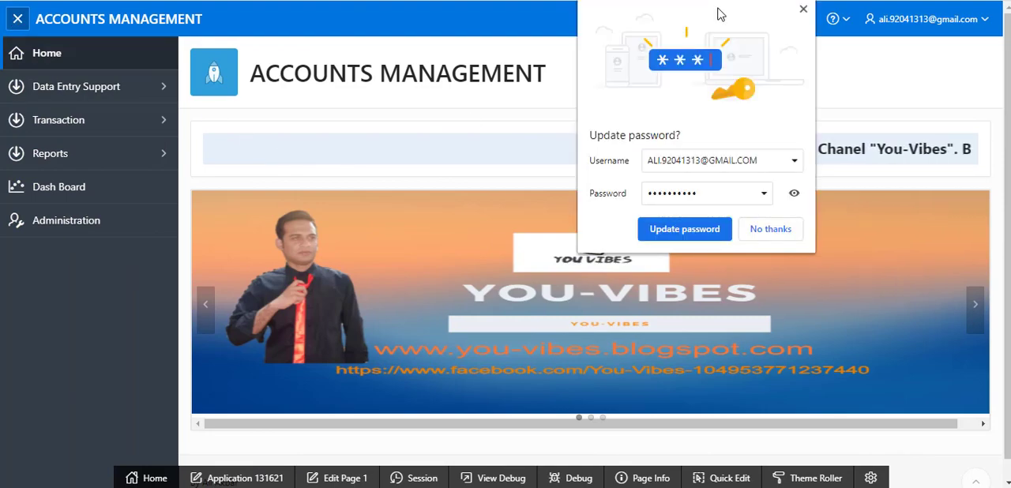
click(804, 8)
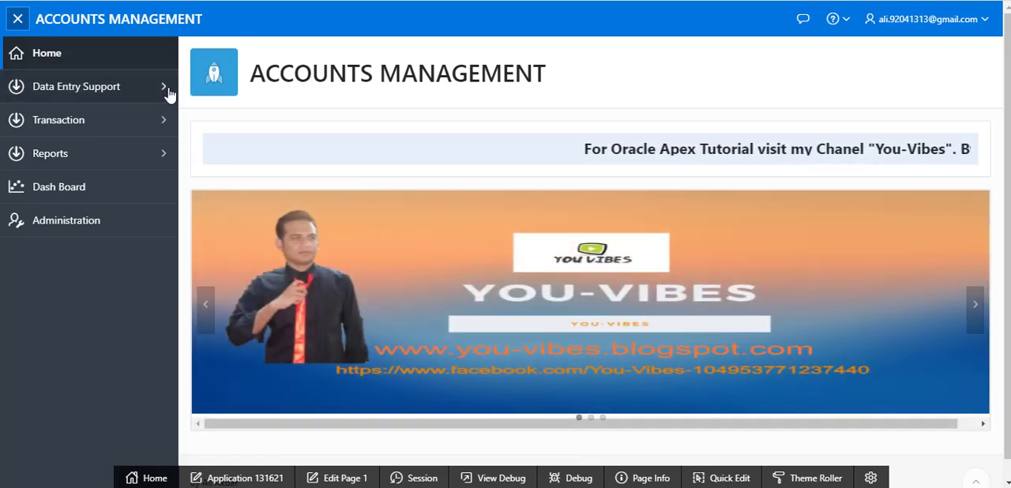
click(165, 89)
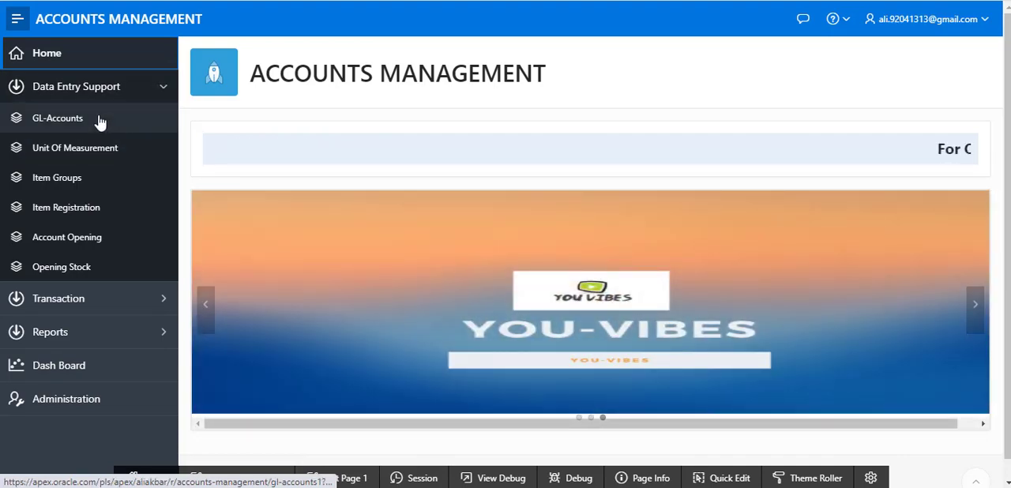
click(100, 121)
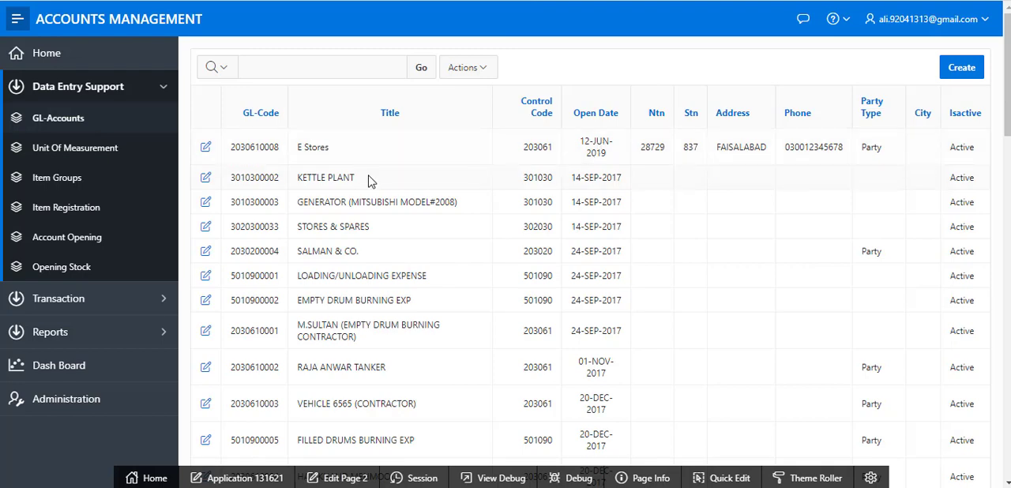
View the blank GL-Accounts entry form, then return to the report and open the E Stores record
click(956, 68)
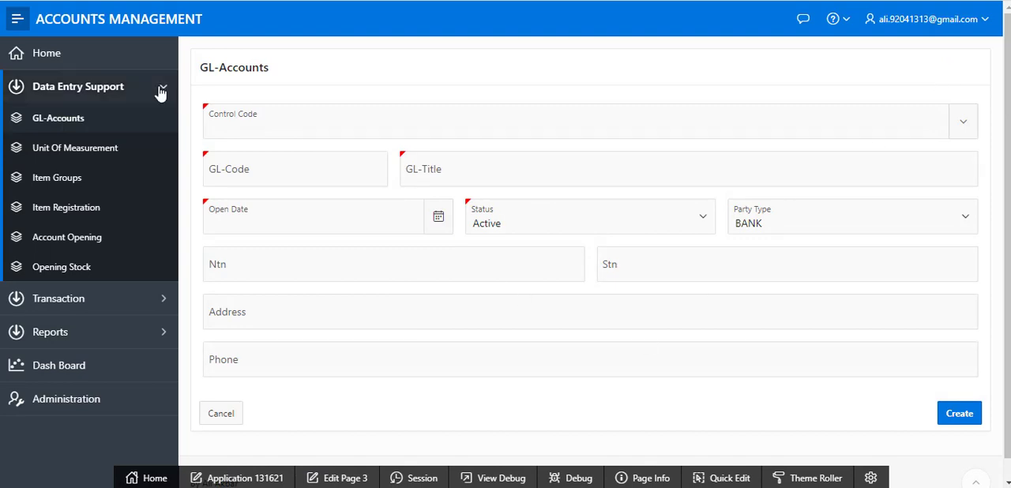
click(16, 0)
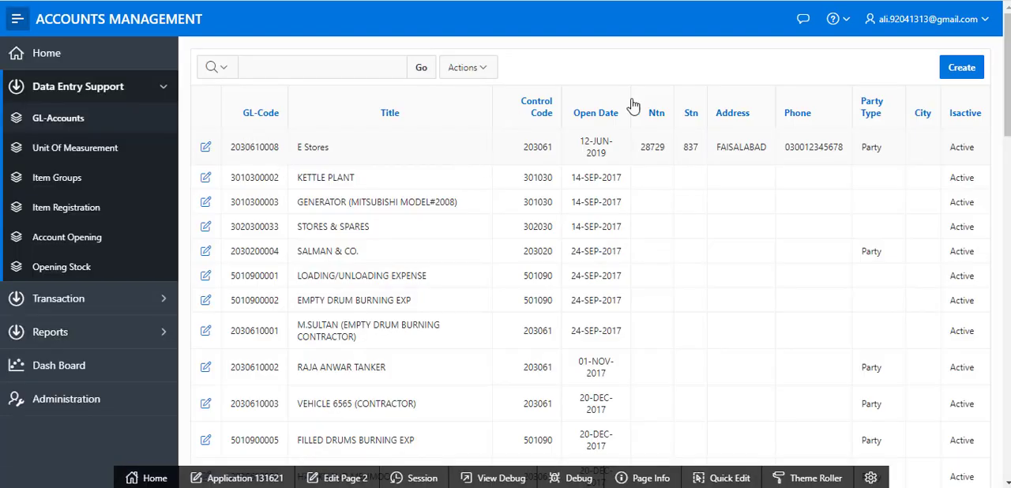
click(205, 147)
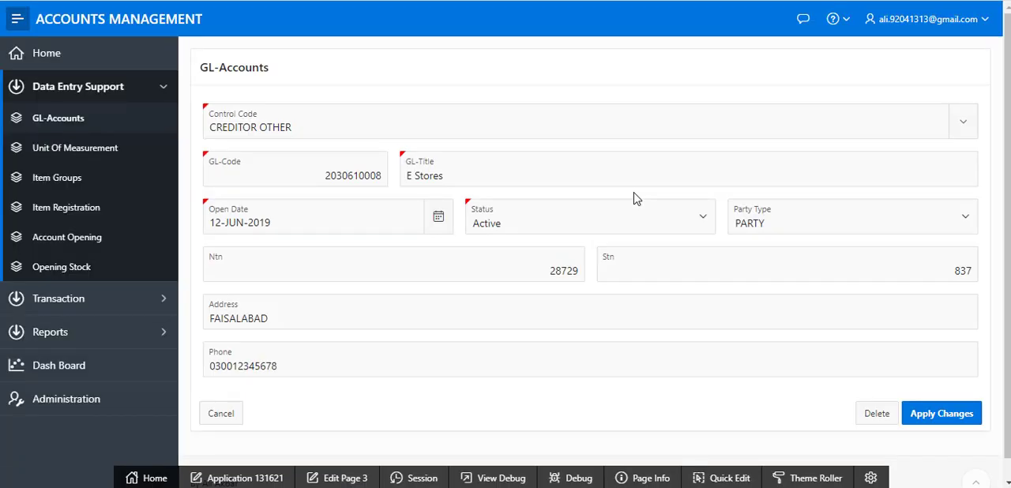
Review the available Control Code, Status and Party Type choices for the E Stores record
click(963, 126)
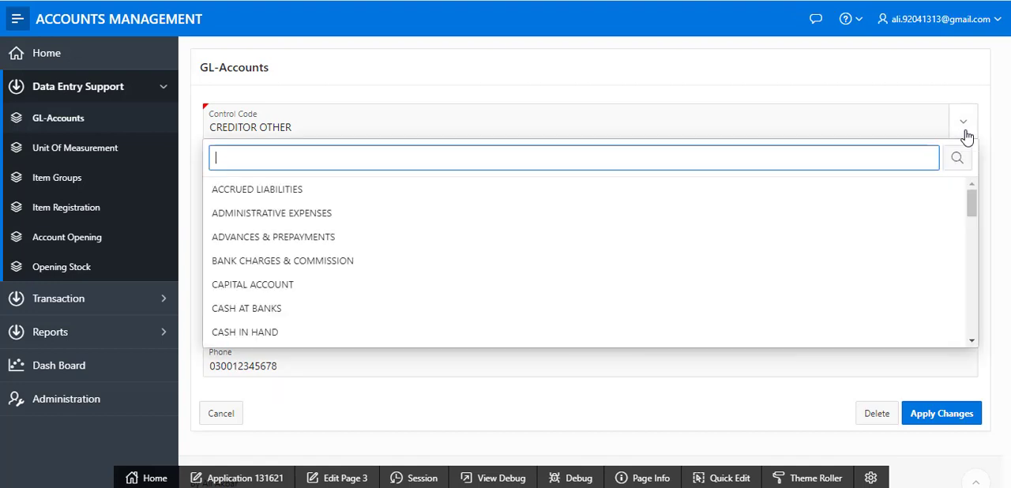
scroll(828, 286, down, 3)
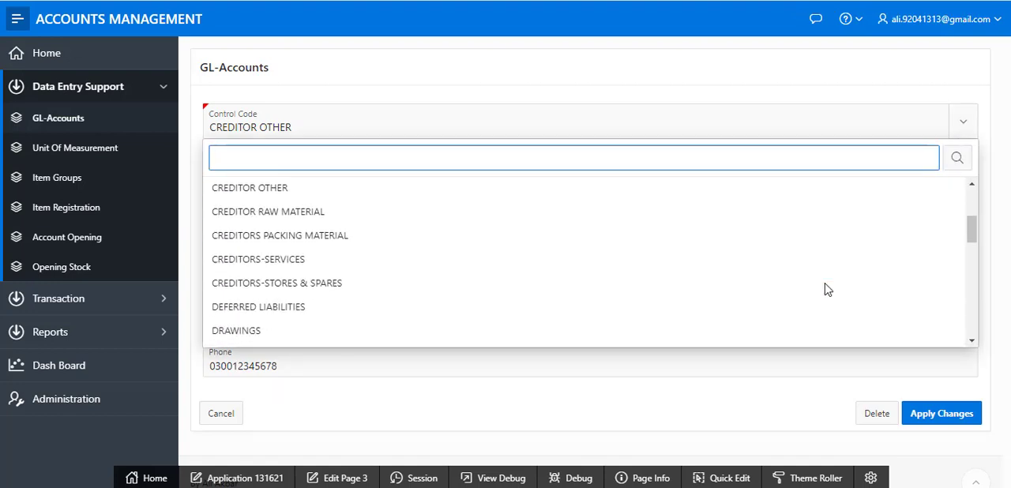
click(983, 159)
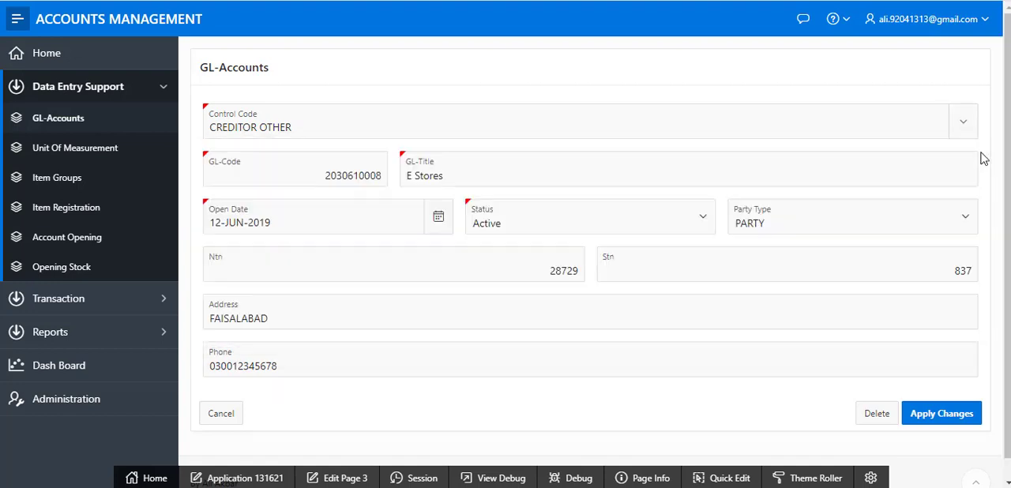
click(699, 218)
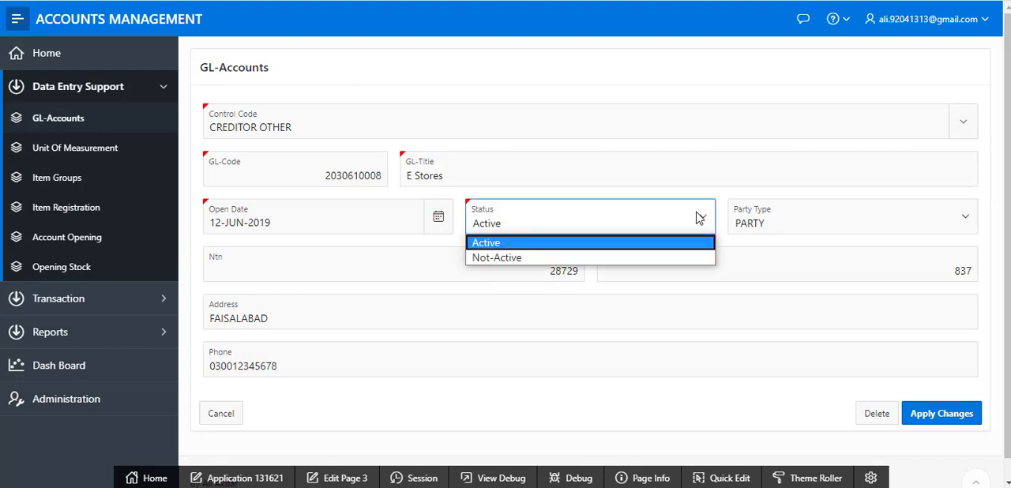
click(699, 218)
click(819, 223)
click(821, 225)
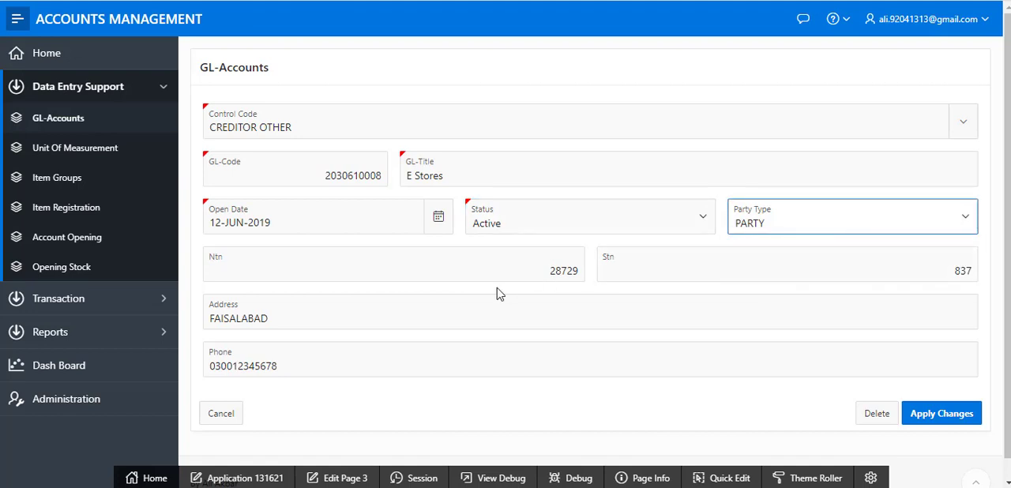
Look over the rest of the E Stores record, then open the Unit Of Measurement report
scroll(497, 290, down, 1)
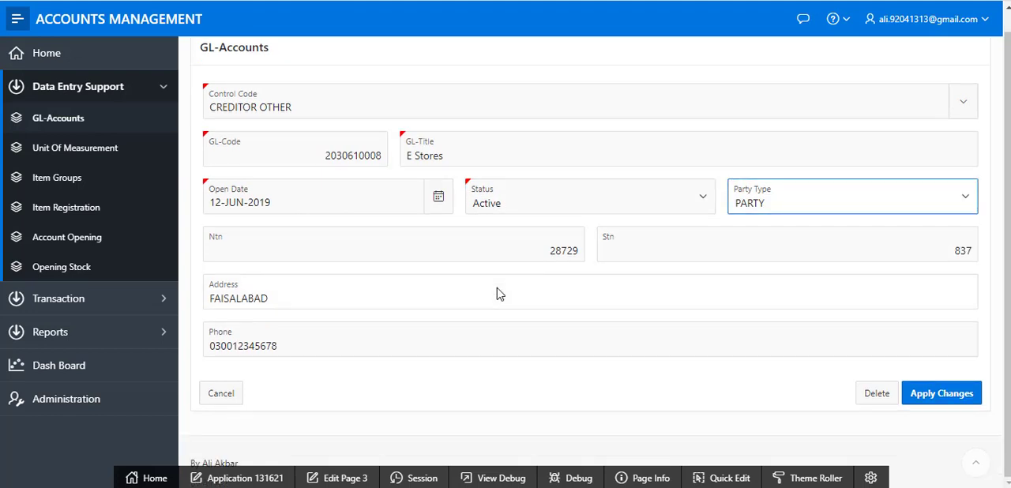
scroll(497, 287, up, 1)
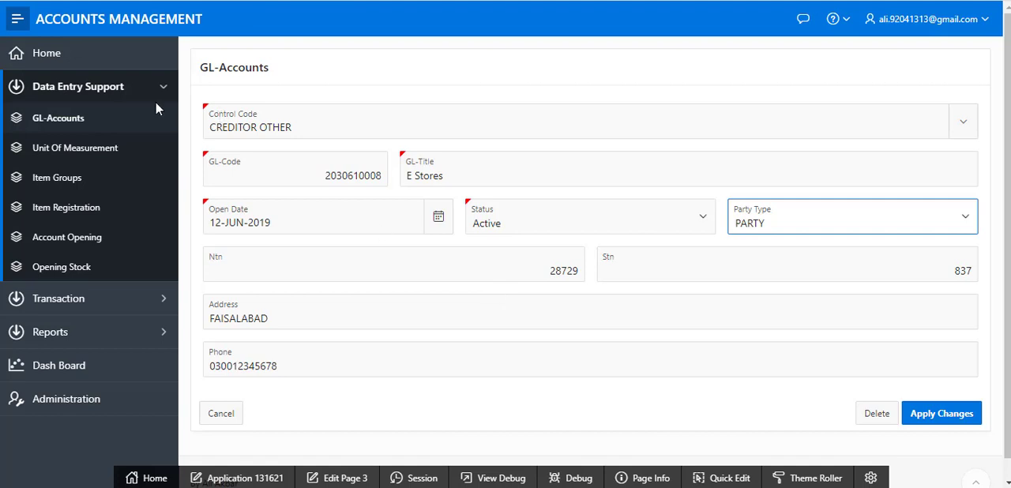
click(89, 148)
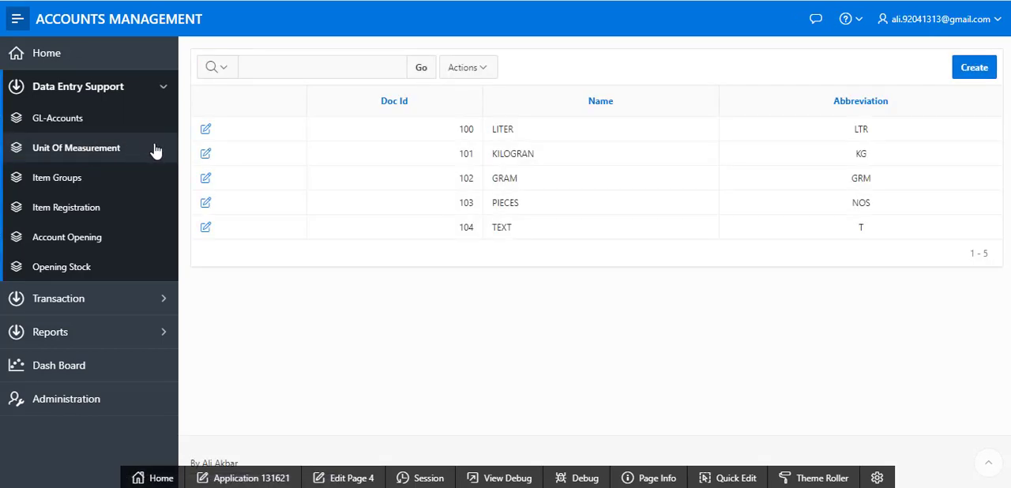
Open the Purchase Invoice report under Transaction and view its blank entry form, dismissing the translation offer
click(166, 86)
click(165, 122)
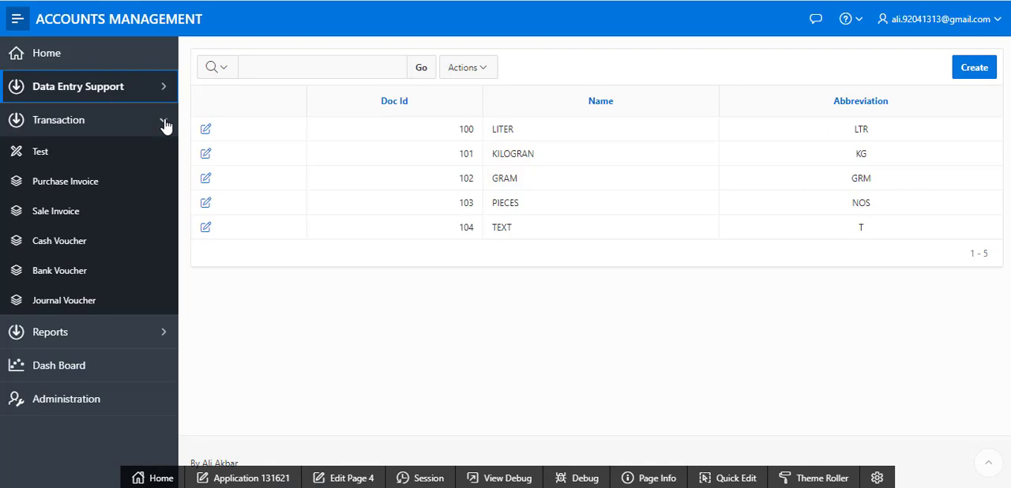
click(102, 184)
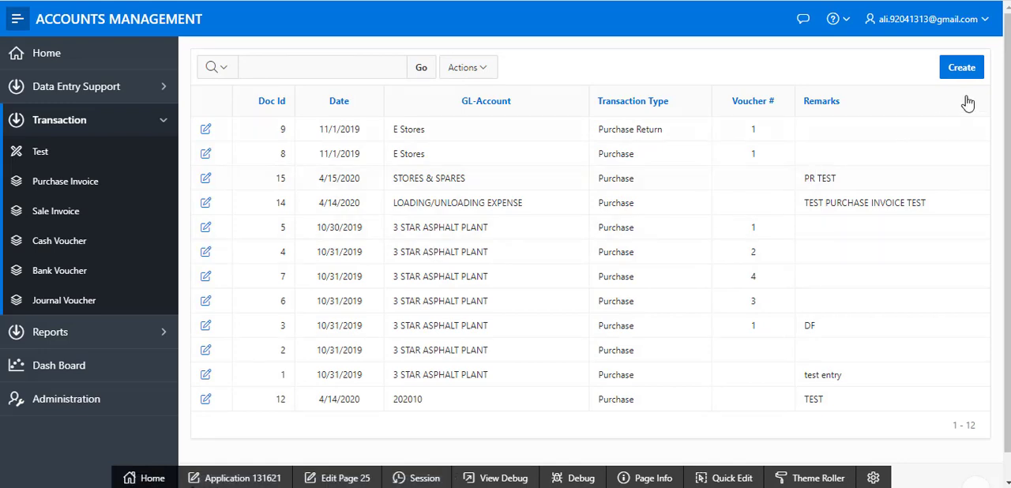
click(962, 69)
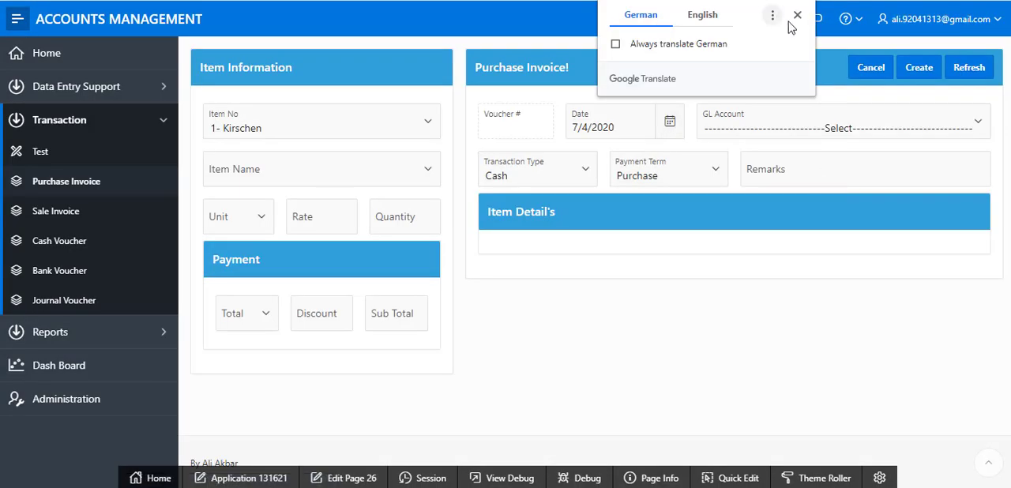
click(798, 16)
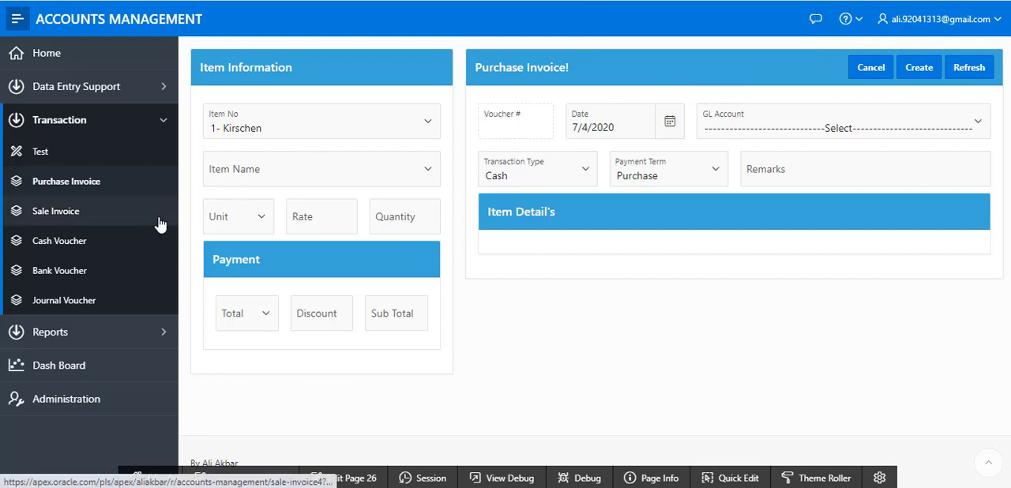
Leave the blank form for the Purchase Invoice report and open the E Stores purchase return, Doc Id 9, dismissing the translation offer
click(122, 189)
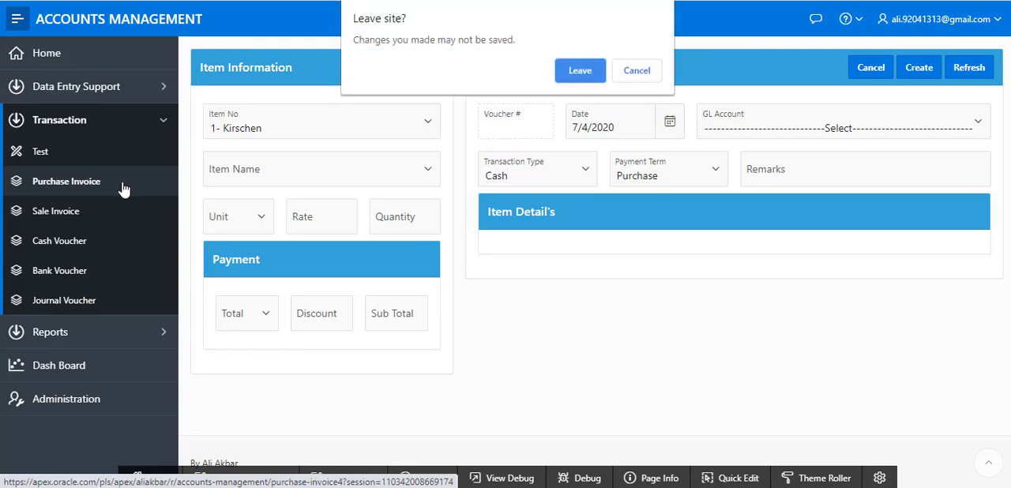
click(580, 72)
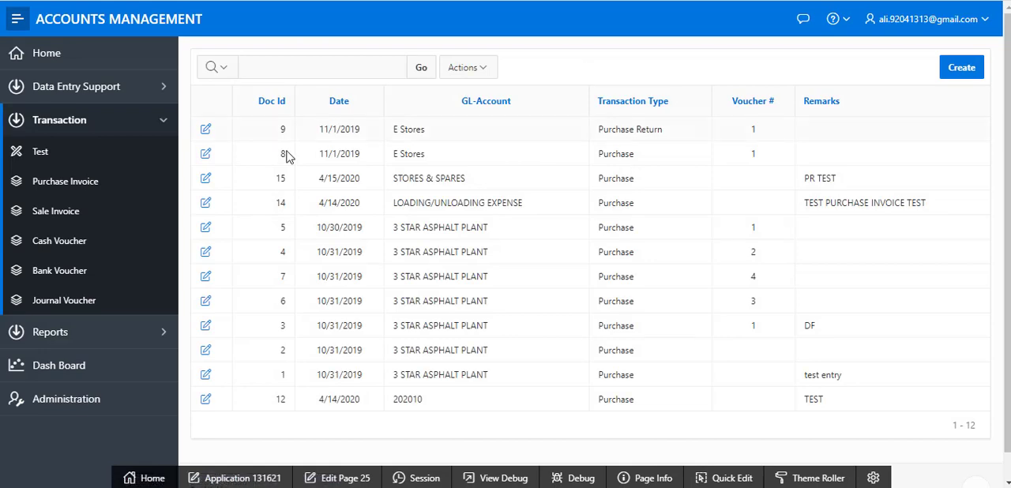
click(206, 133)
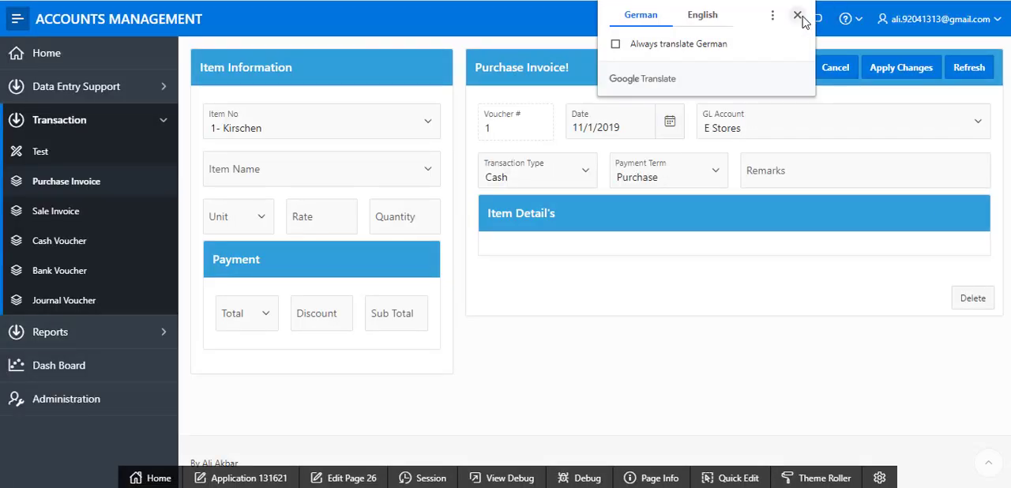
click(799, 17)
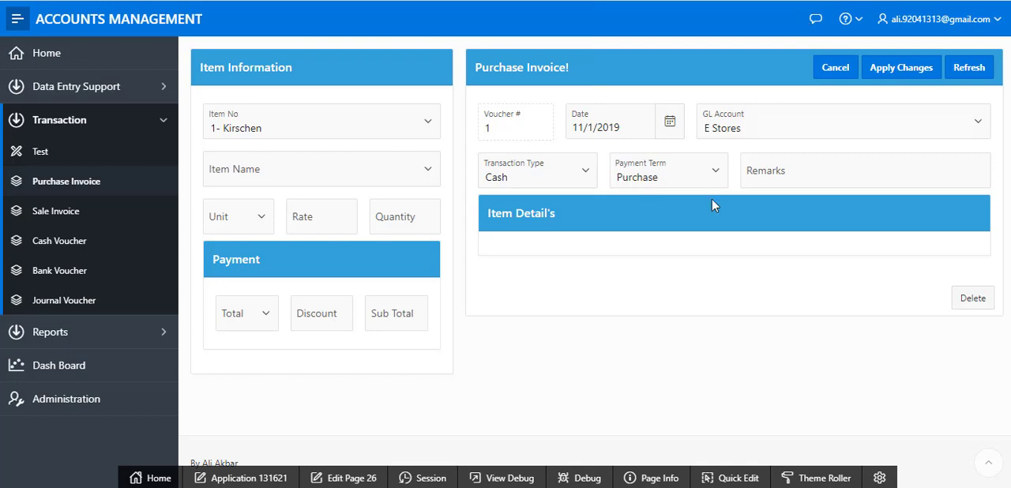
Leave the purchase invoice without saving and view the Sale Invoice form, dismissing the translation offer
click(71, 211)
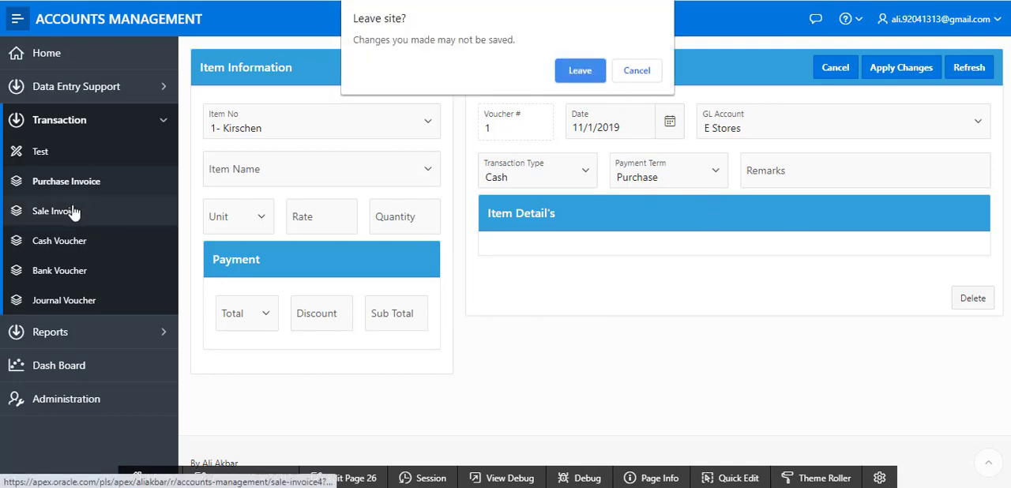
click(565, 75)
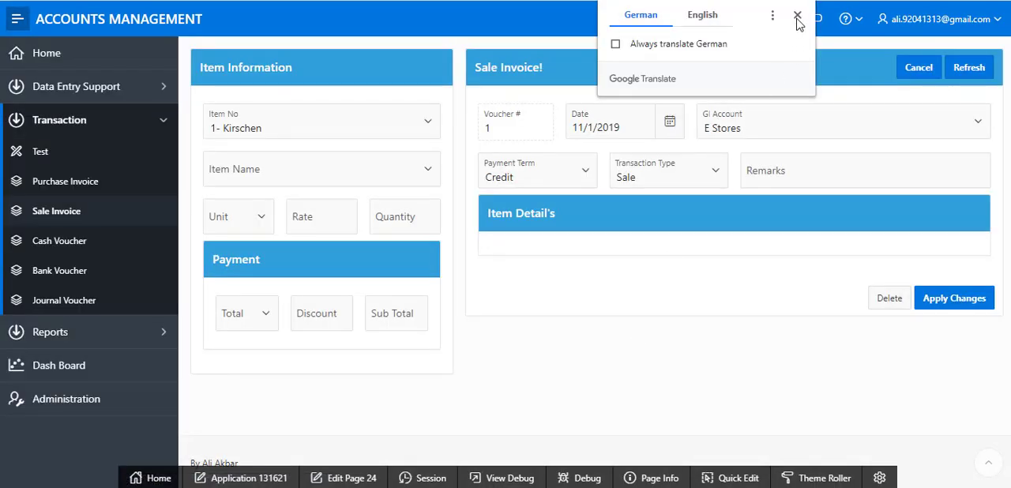
click(797, 17)
Leave the sale invoice without saving and open the Cash Receipt Voucher with Doc Id 1 from the Cash Voucher report
click(82, 244)
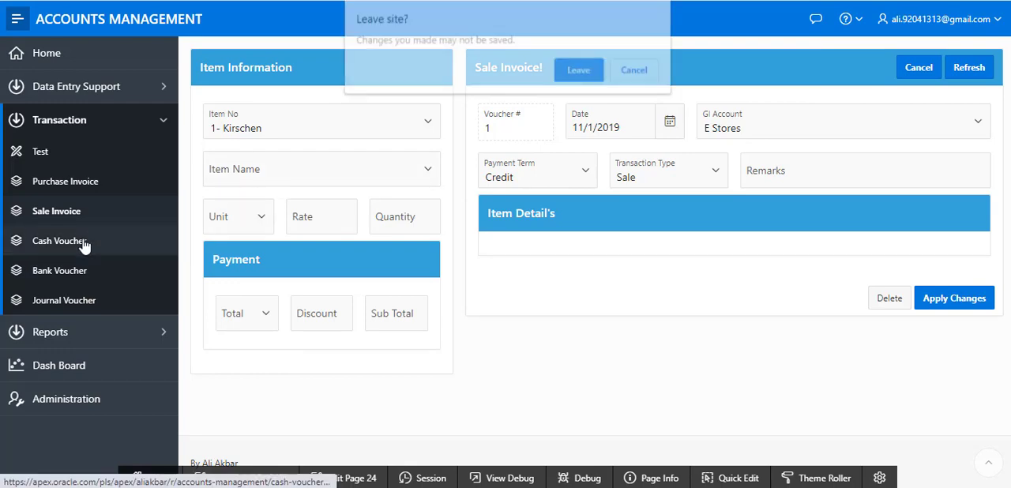
click(581, 71)
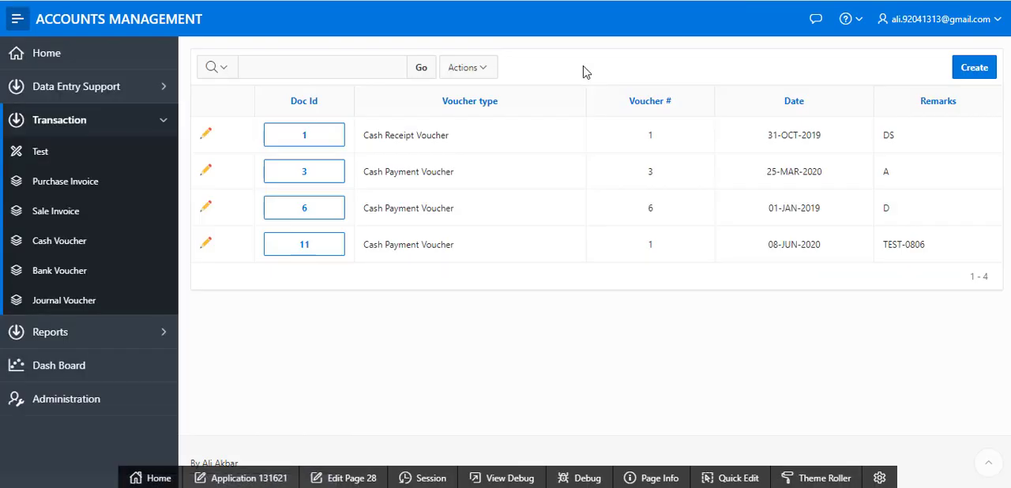
click(204, 136)
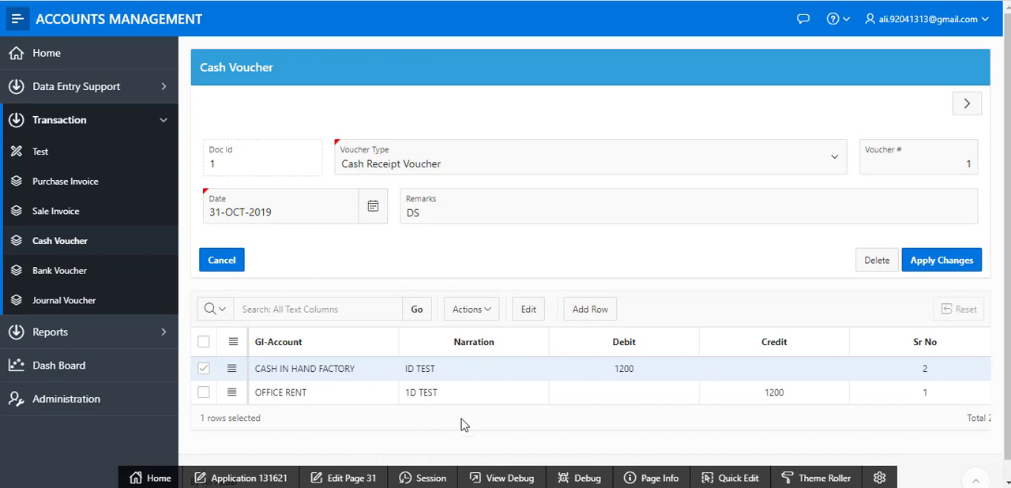
View the Bank Voucher report and the Journal Voucher page
click(63, 270)
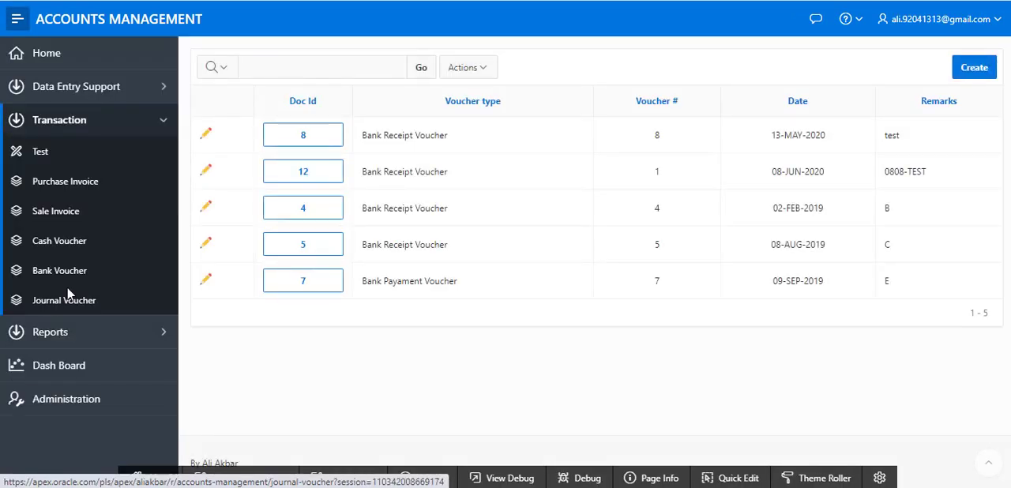
click(69, 300)
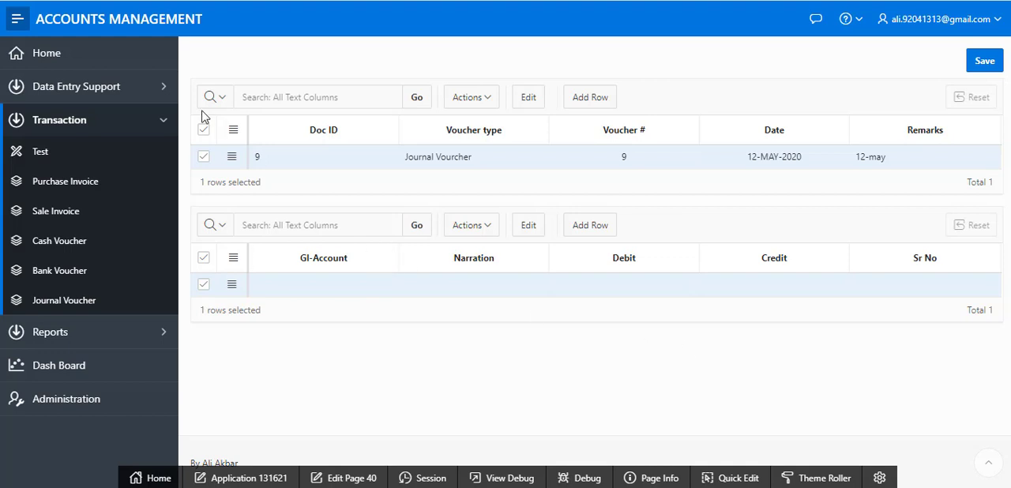
Open the Item Ledger under Reports and look at its date and Item parameters without choosing an item
click(166, 124)
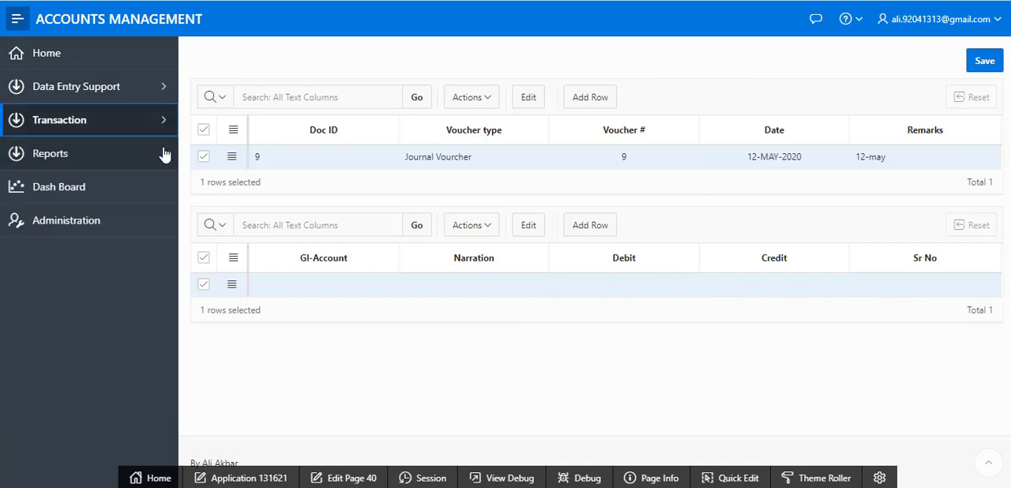
click(165, 155)
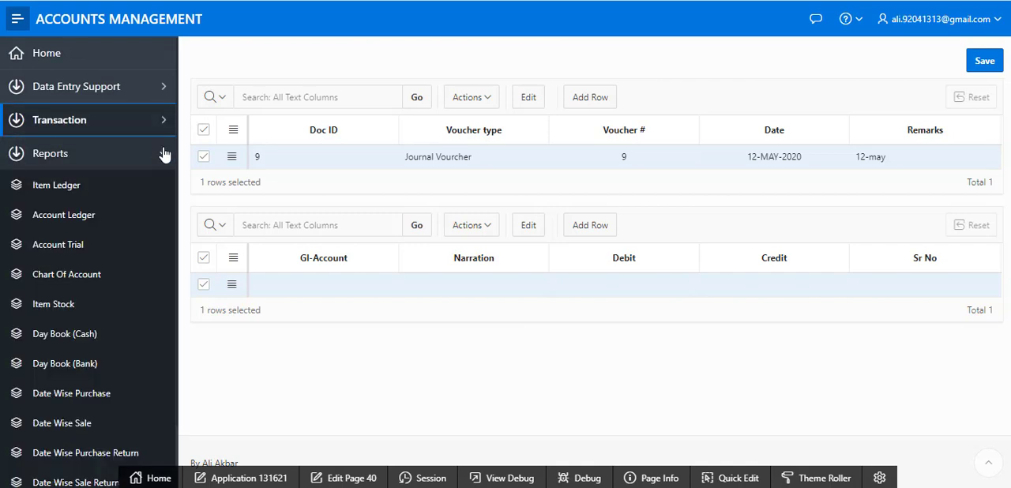
click(128, 184)
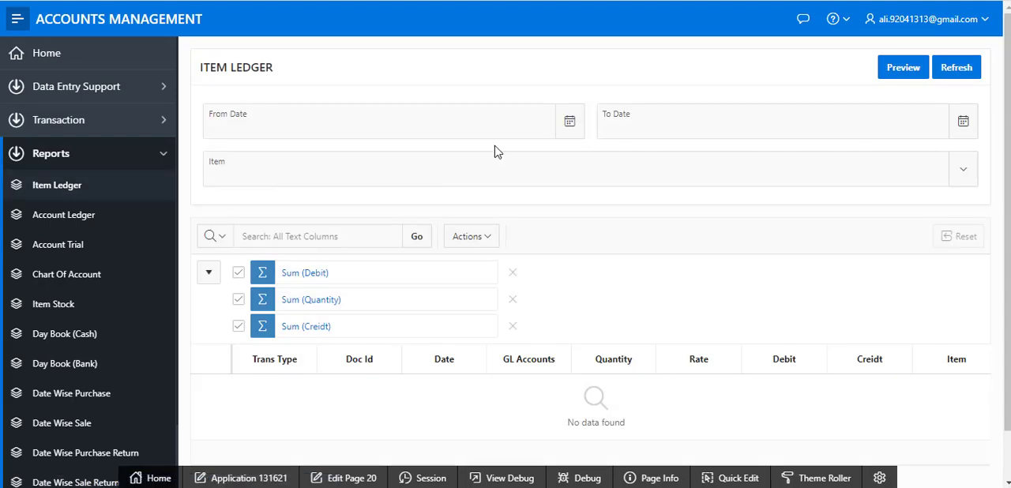
click(465, 126)
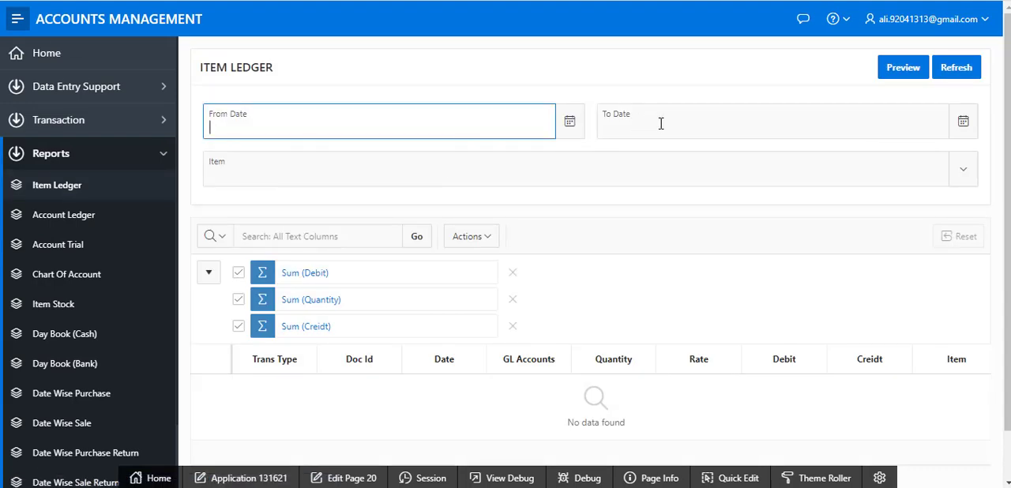
click(672, 161)
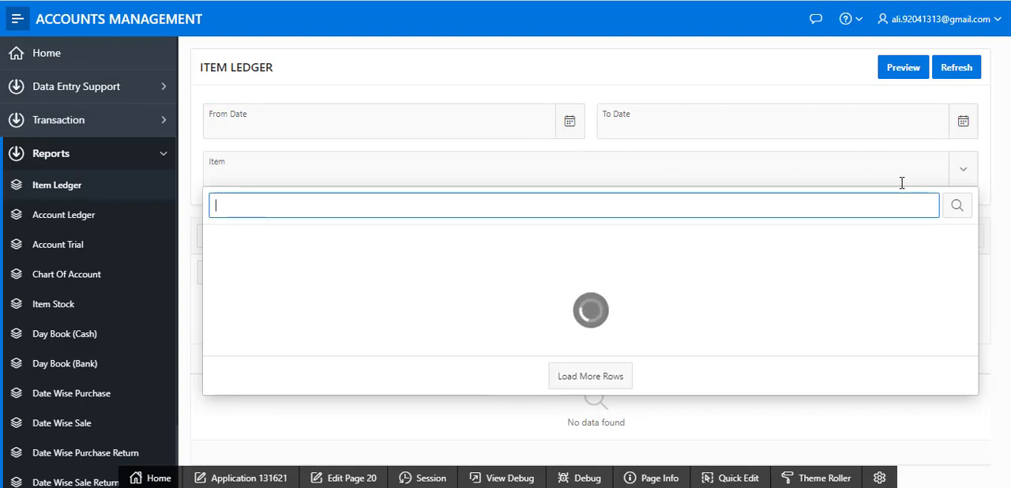
click(863, 175)
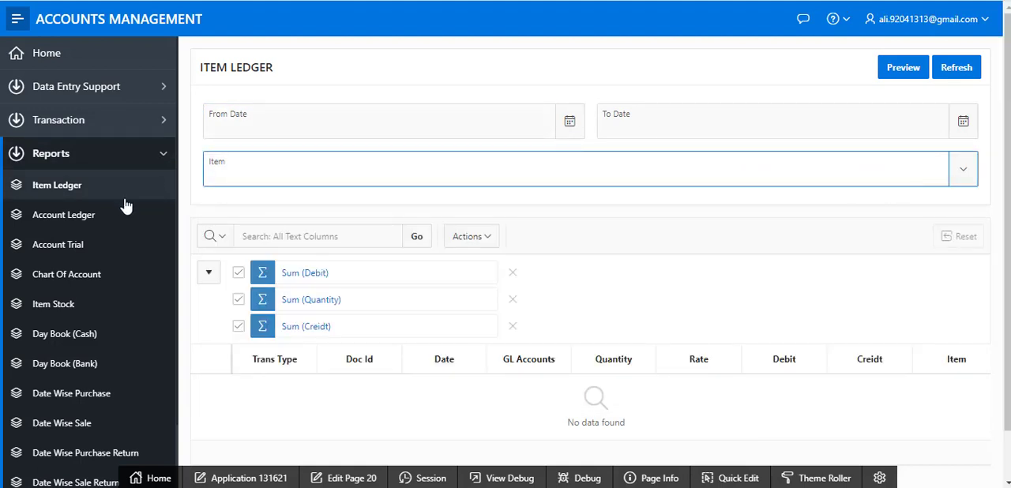
View the Account Ledger report, then open the Item Stock report
click(99, 215)
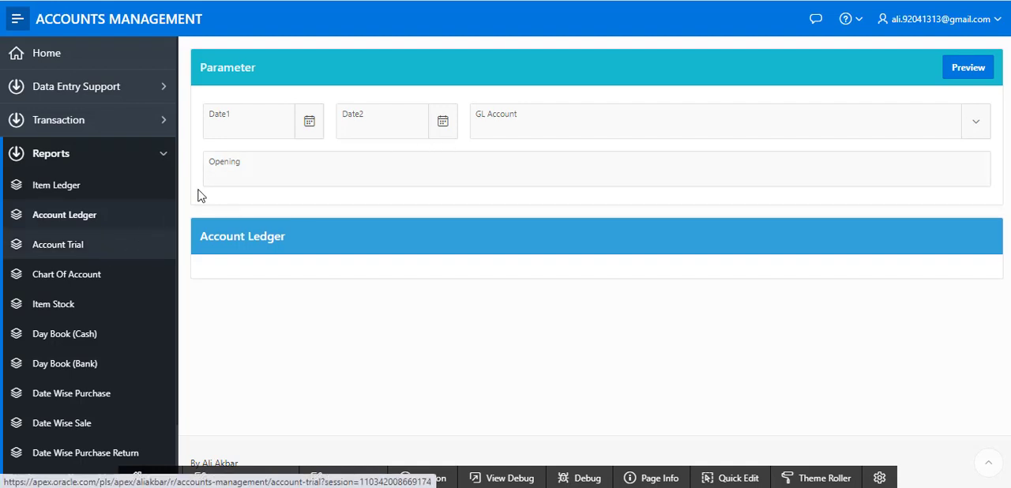
scroll(91, 249, down, 2)
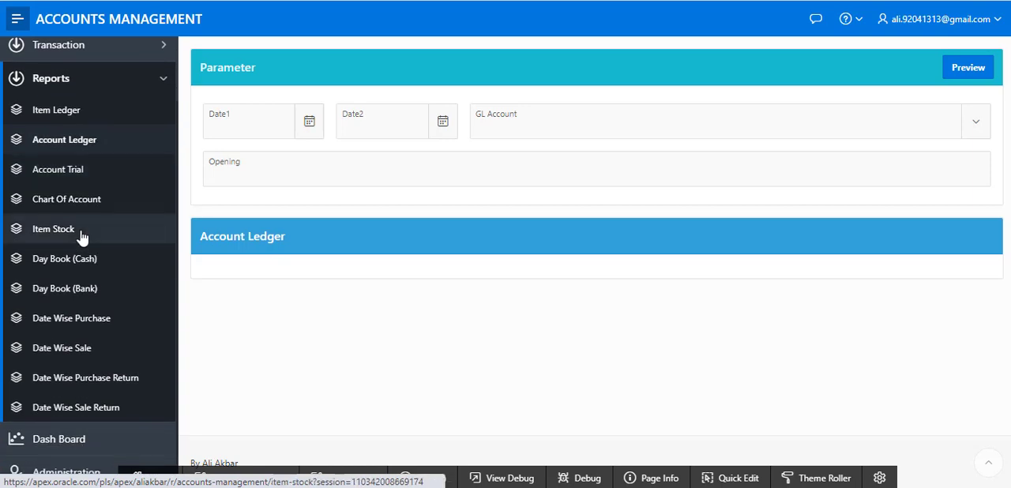
click(81, 237)
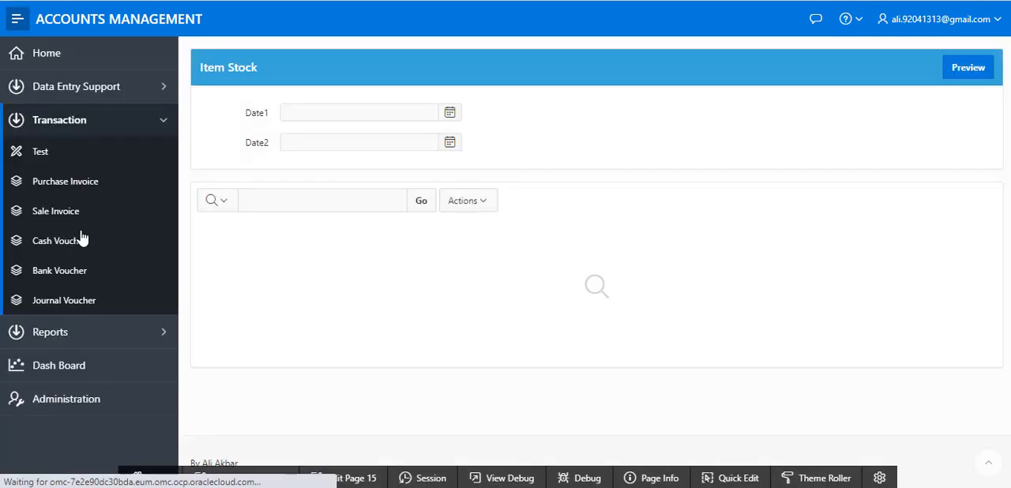
Set the Item Stock date range from 7/1/2020 to 7/8/2020
click(450, 114)
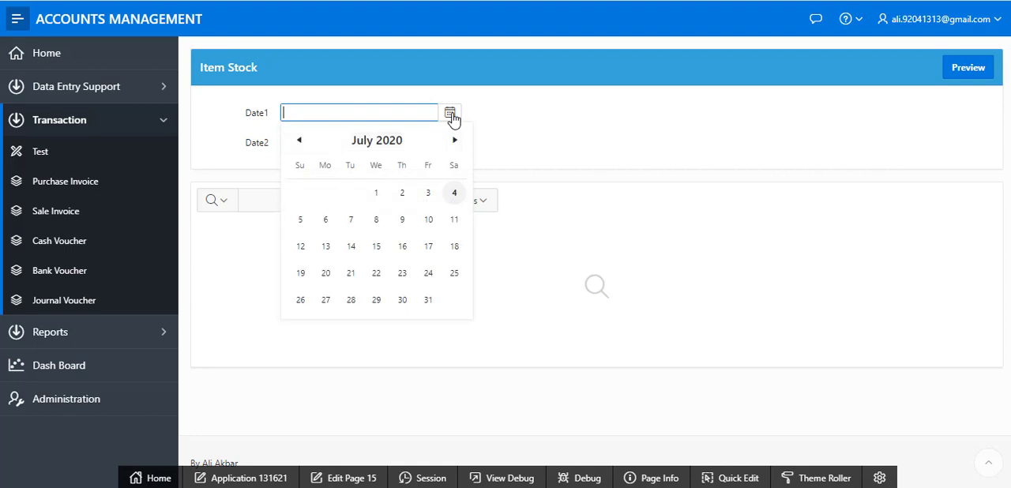
click(376, 194)
click(366, 255)
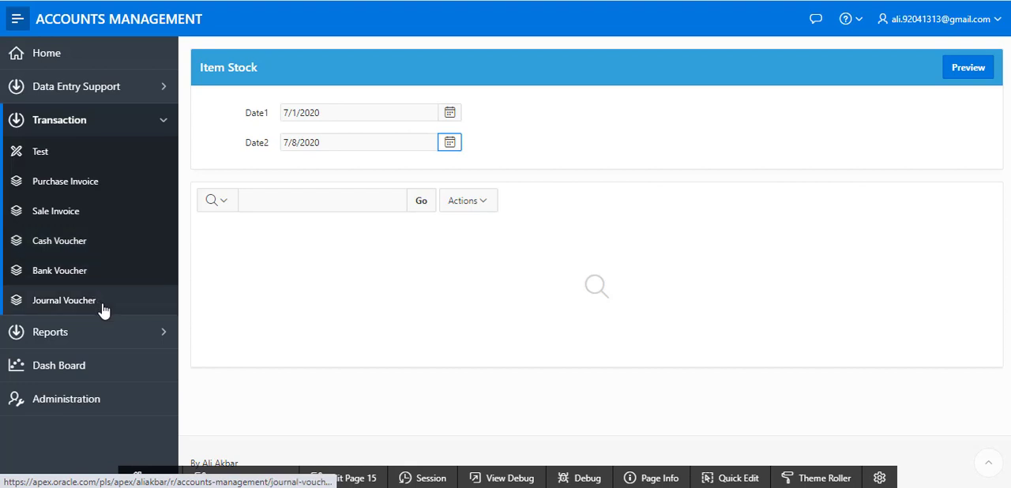
Look through the list of available reports under Reports, then collapse the navigation group
click(165, 123)
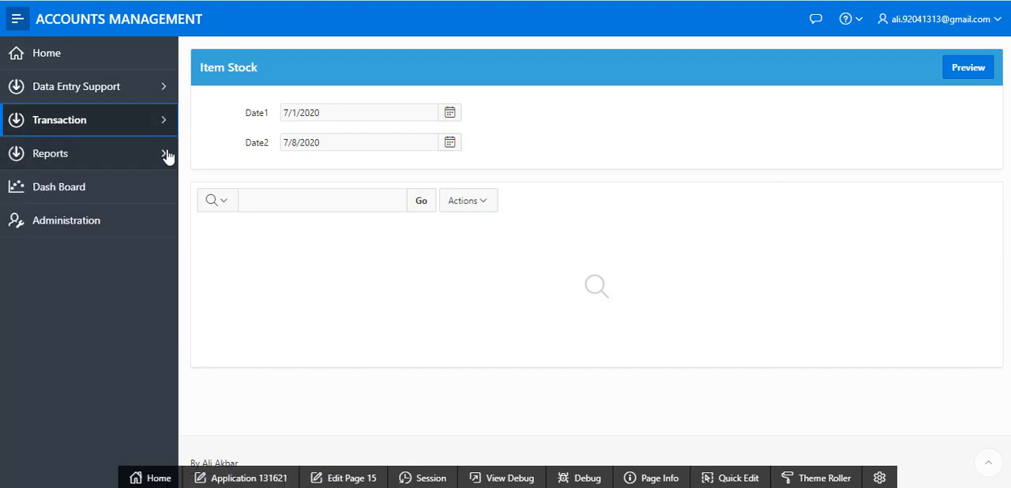
click(164, 155)
scroll(47, 336, down, 2)
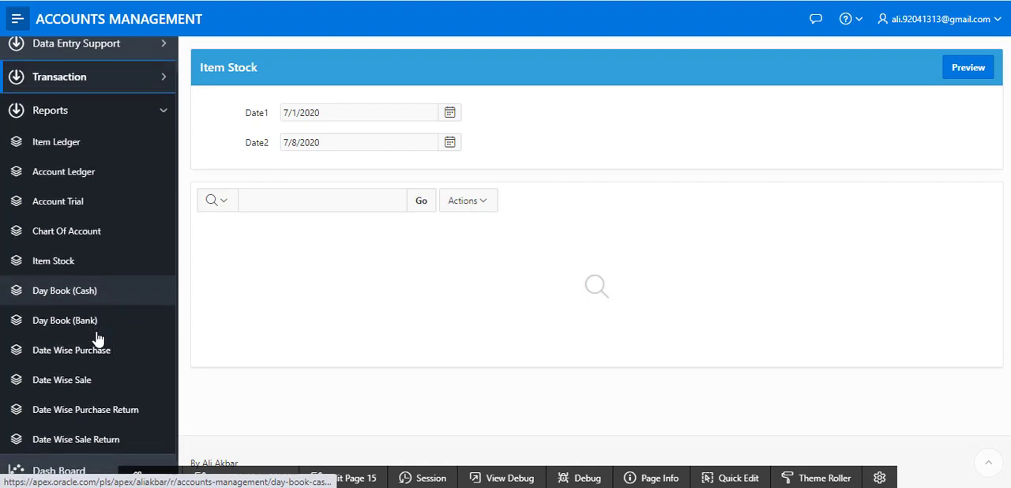
click(164, 78)
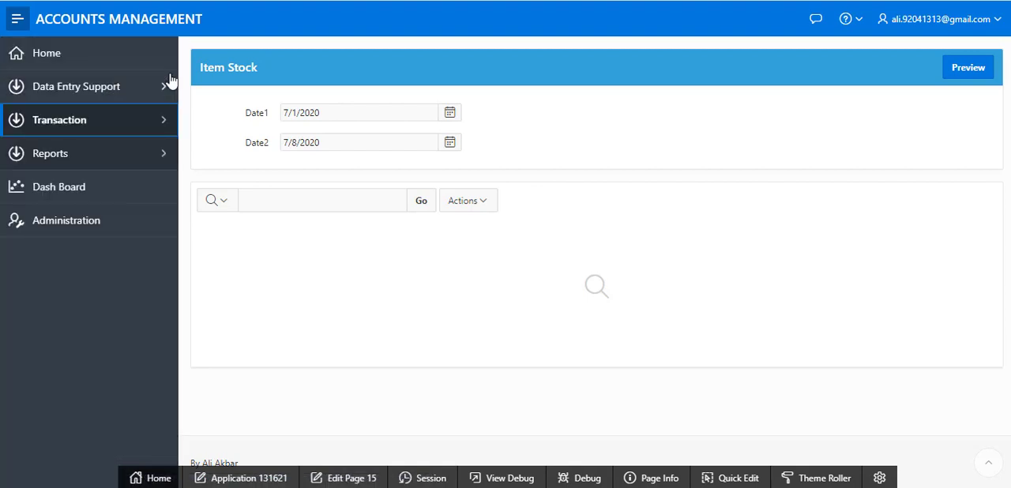
Leave Item Stock without saving, open the Dash Board and examine its charts down to Day Cash Book
click(58, 189)
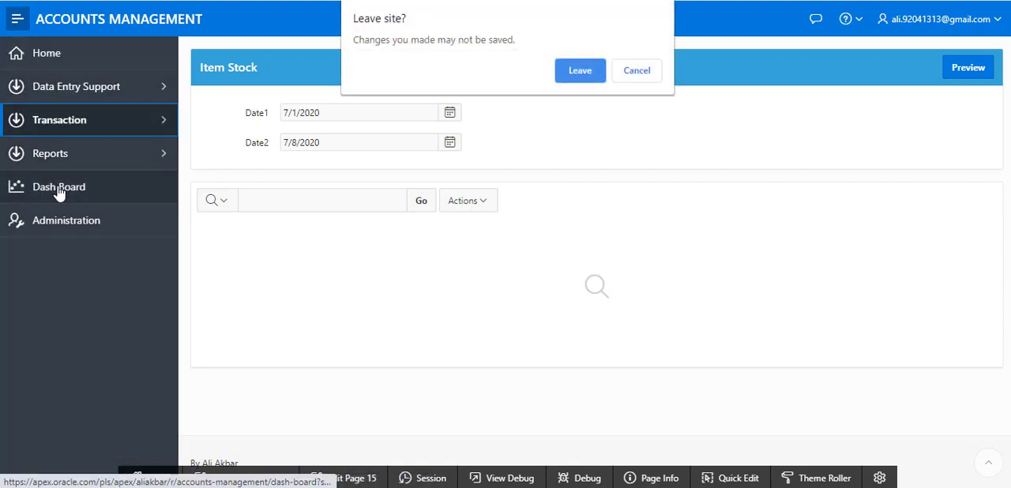
click(580, 70)
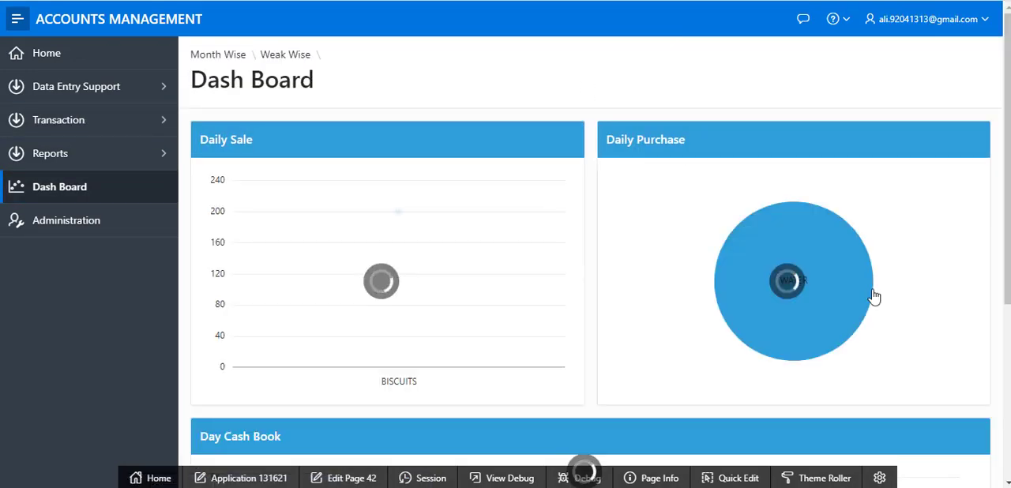
scroll(1001, 258, down, 4)
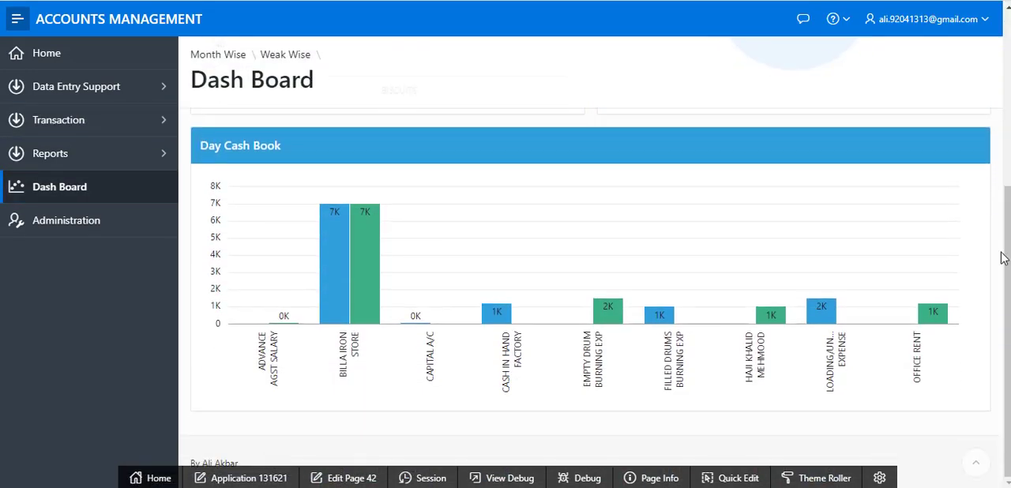
Look through the Month Wise sale and purchase charts, return to the Dash Board and go to Home
scroll(1002, 258, up, 4)
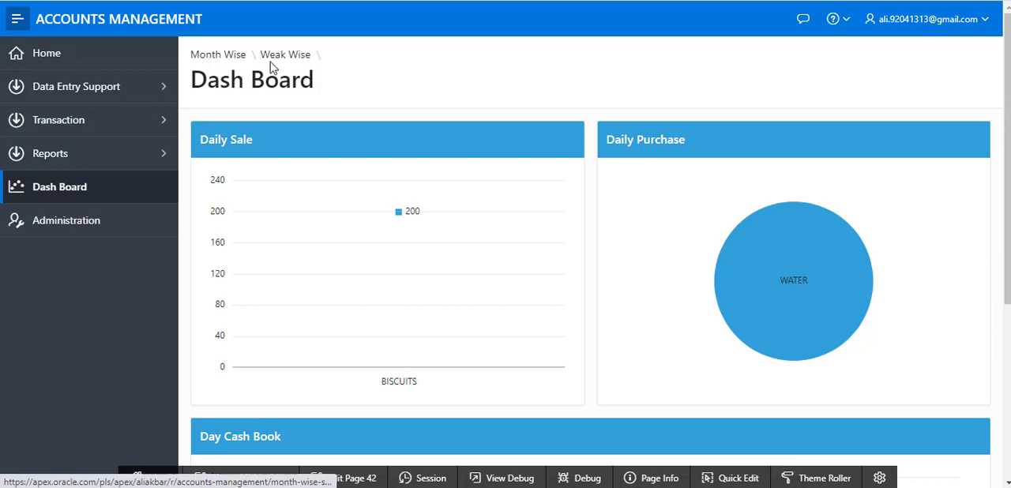
click(230, 60)
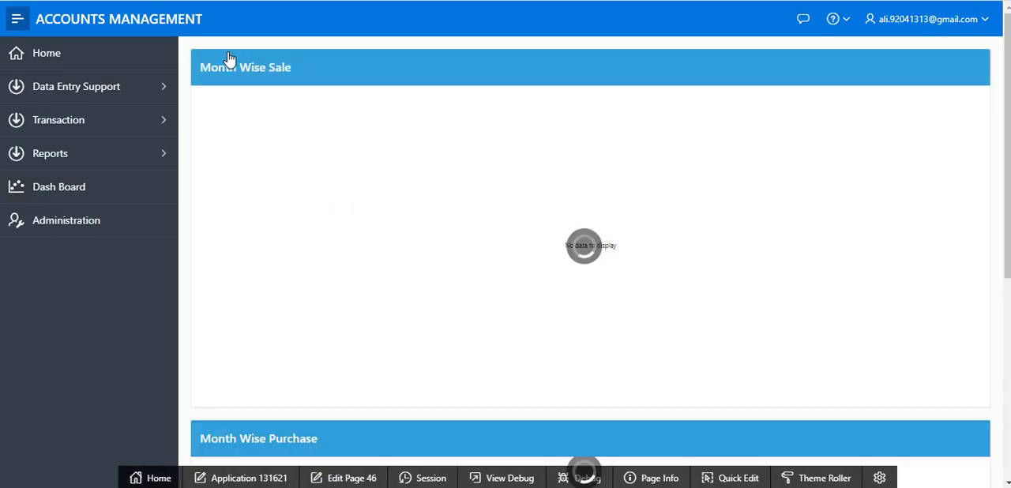
scroll(781, 246, down, 4)
scroll(748, 236, up, 3)
click(63, 189)
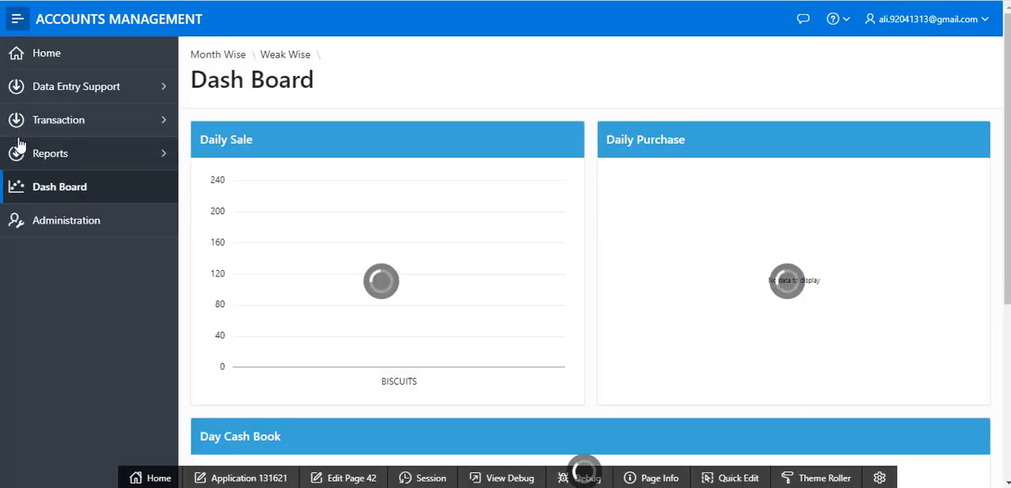
click(79, 62)
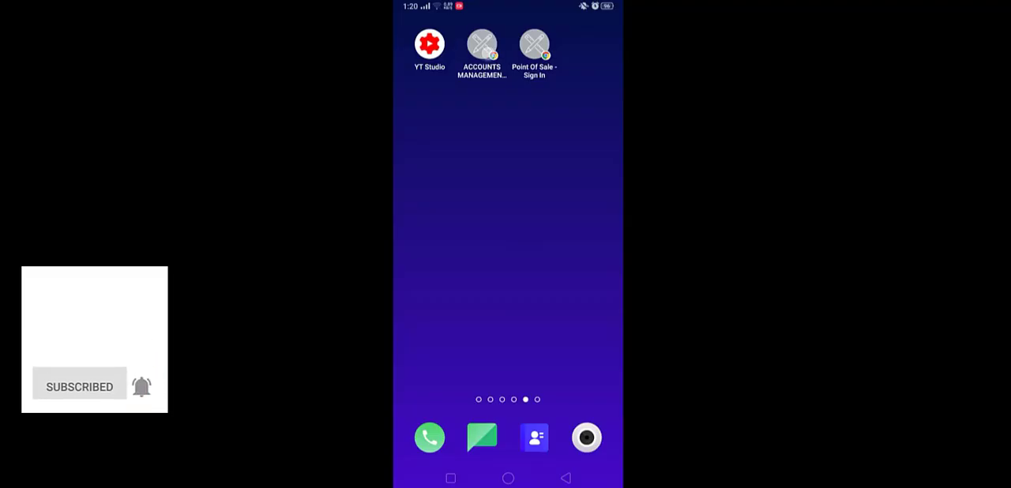
Launch ACCOUNTS MANAGEMENT from the phone's home screen and expand the Data Entry Support group in its navigation
click(482, 45)
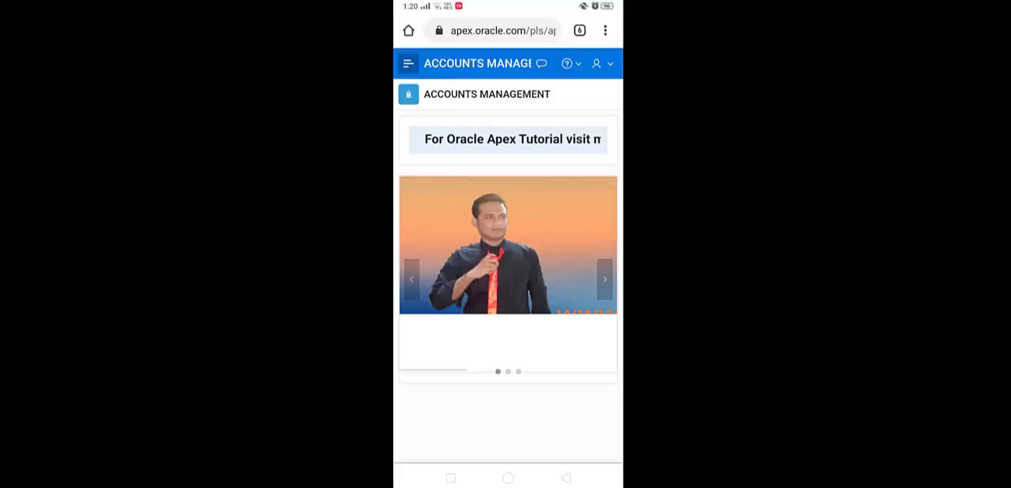
click(411, 64)
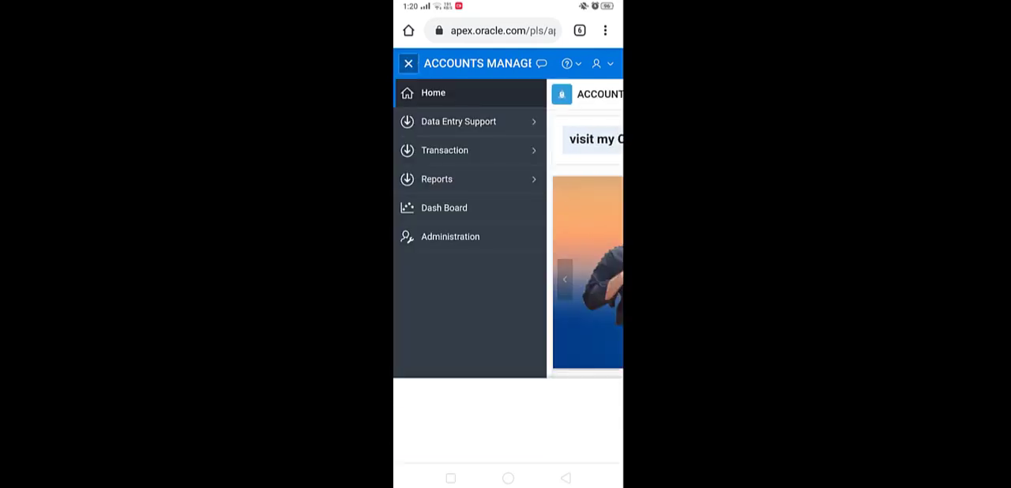
click(605, 366)
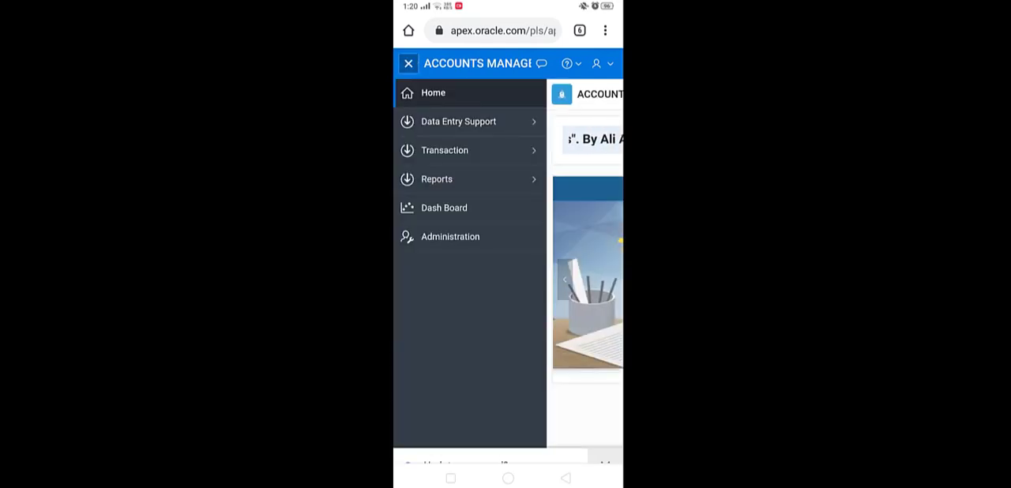
click(458, 121)
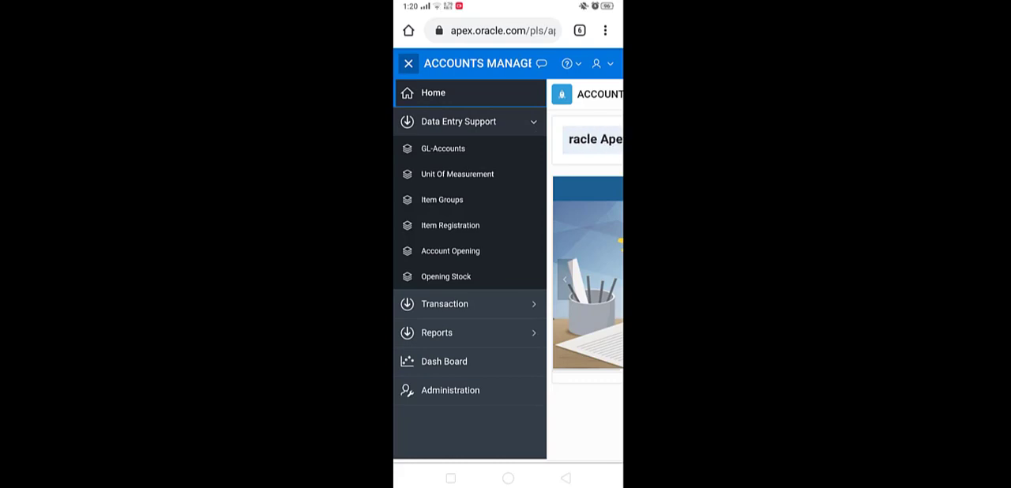
Open the Dash Board on the phone and examine the Daily Sale, Daily Purchase and Day Cash Book charts
click(464, 358)
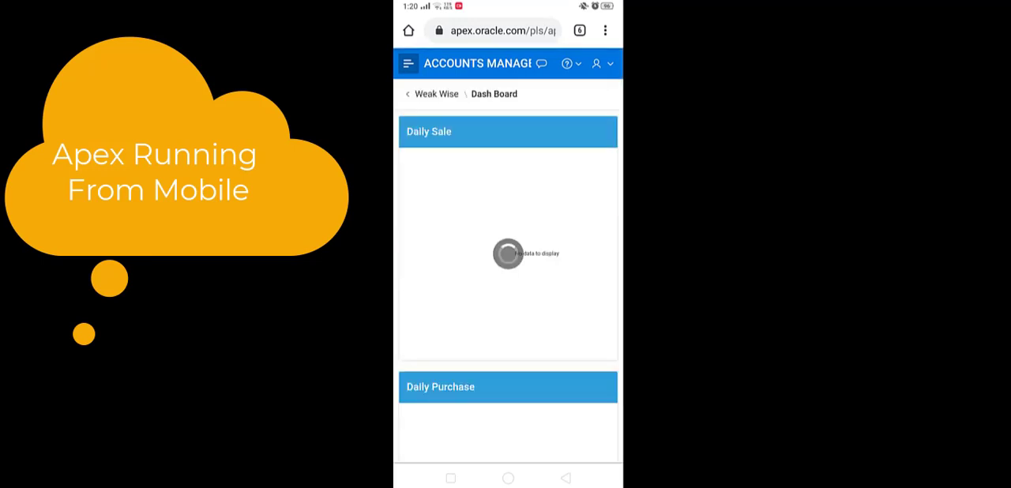
scroll(593, 338, down, 5)
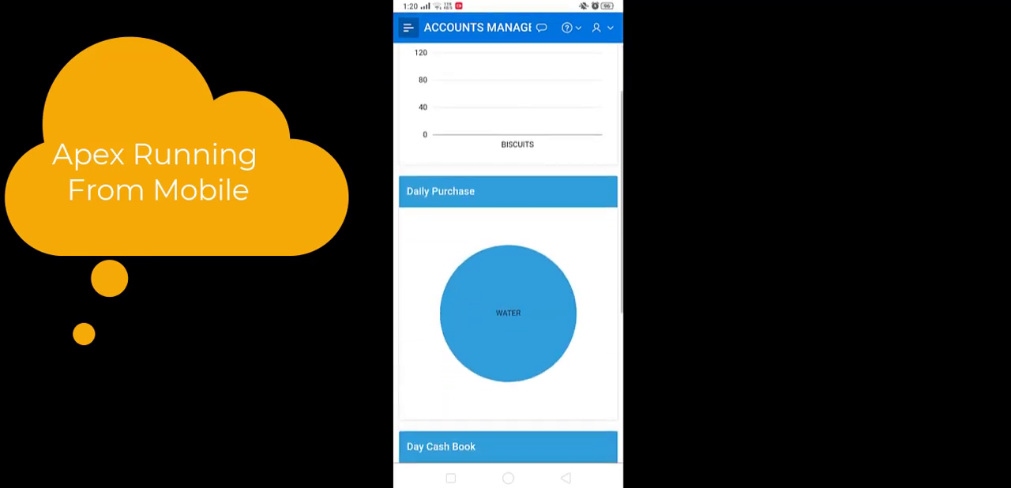
scroll(592, 341, down, 5)
scroll(595, 275, down, 2)
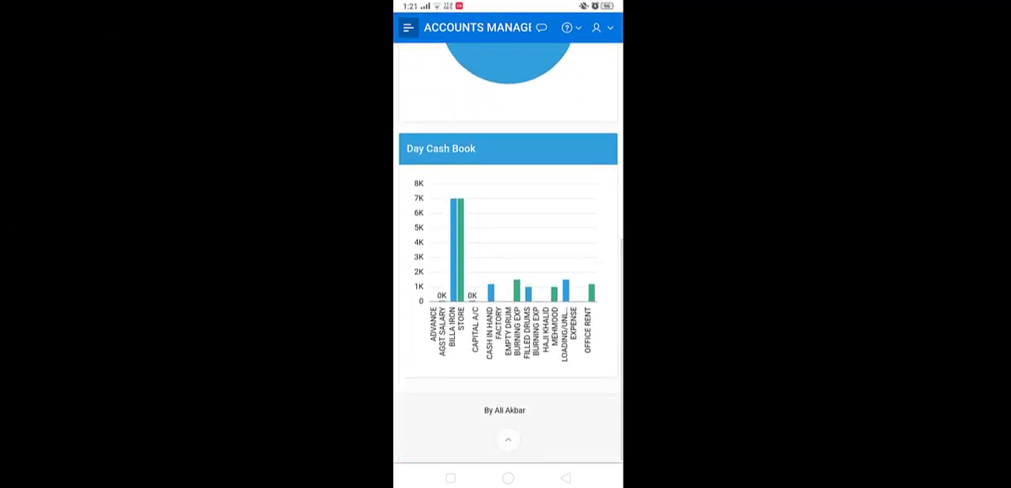
scroll(591, 380, up, 10)
scroll(591, 381, down, 10)
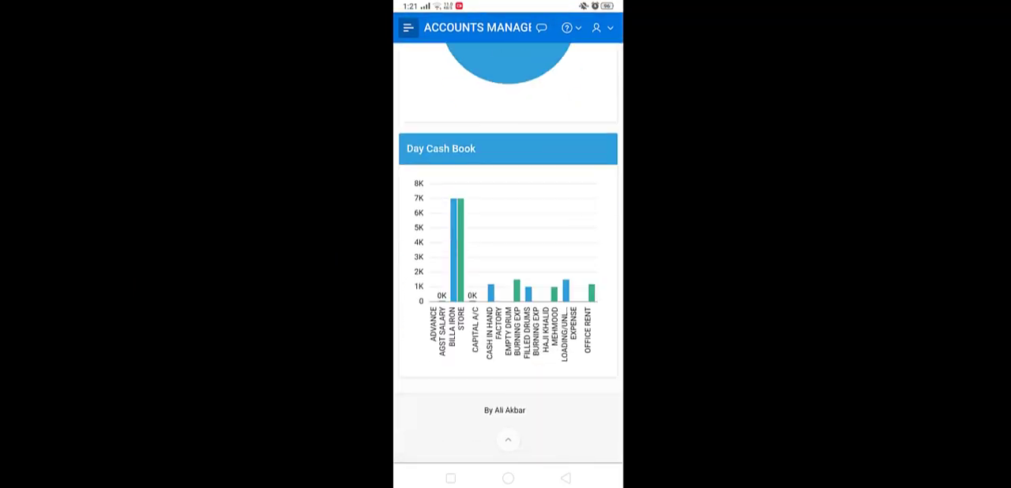
scroll(508, 276, up, 10)
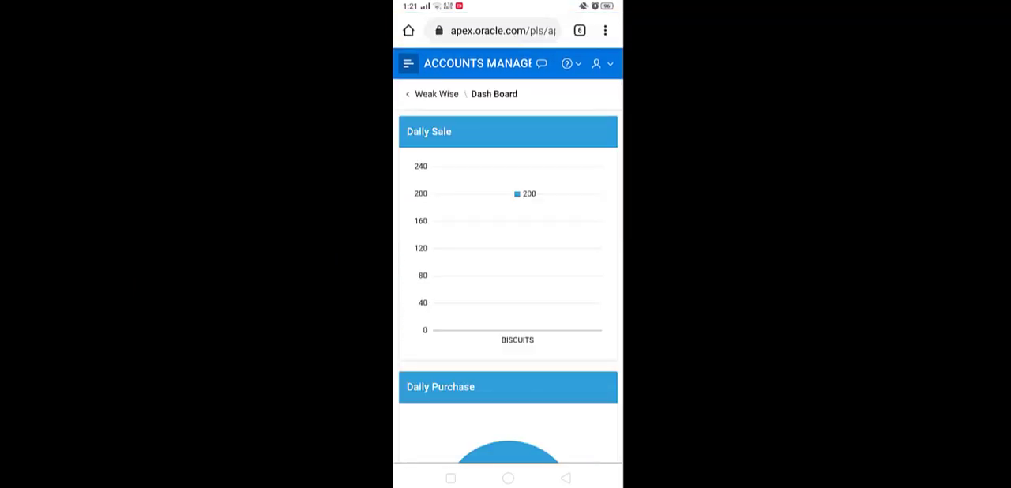
Open GL-Accounts under Data Entry Support and look through the account list's rows and columns across to Isactive
click(409, 63)
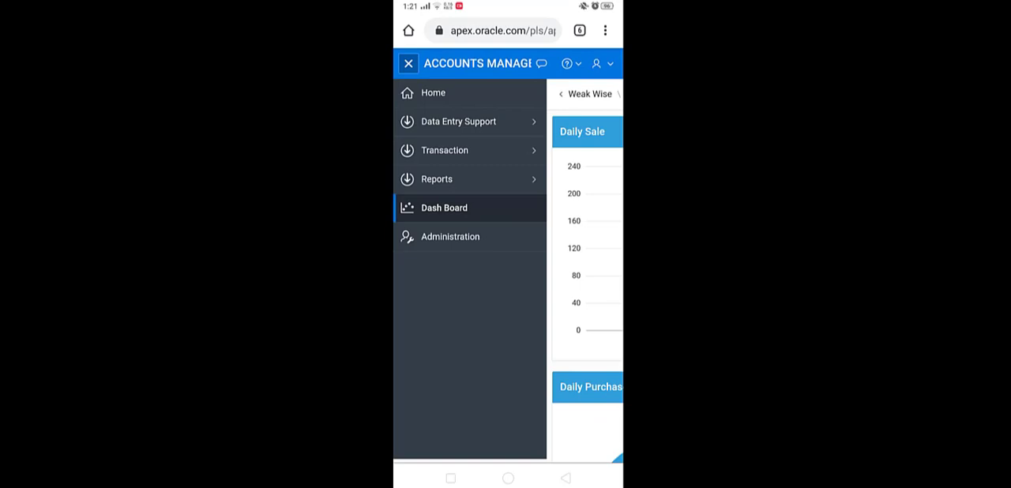
click(458, 121)
click(487, 150)
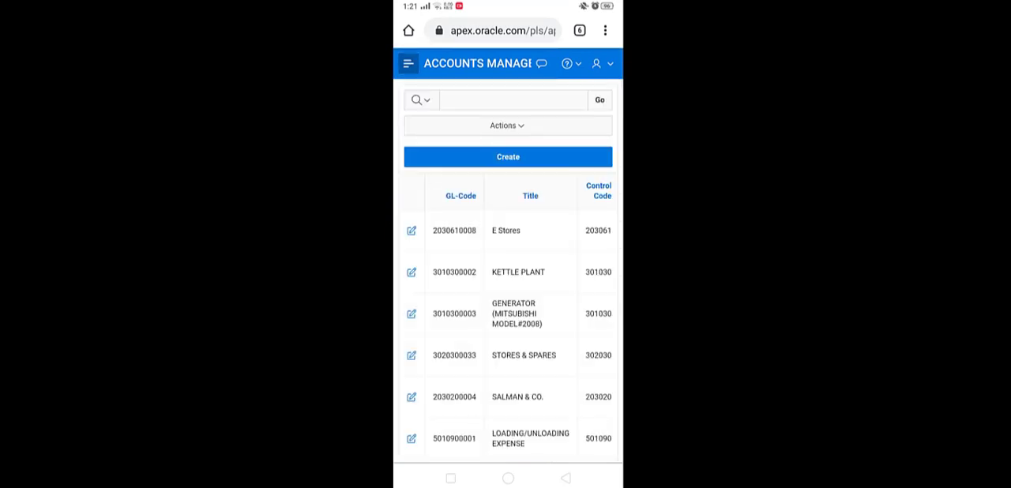
scroll(564, 282, down, 2)
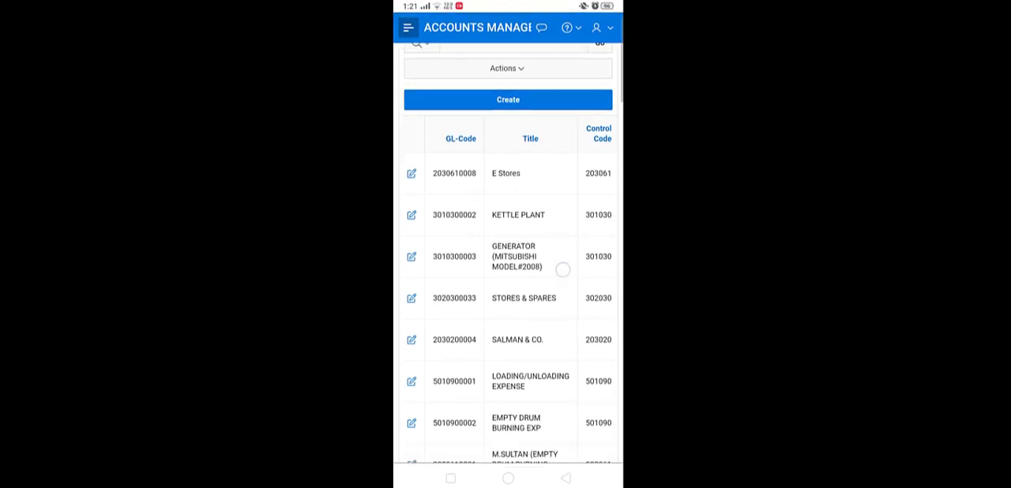
scroll(544, 293, up, 2)
scroll(587, 323, right, 2)
scroll(574, 349, right, 5)
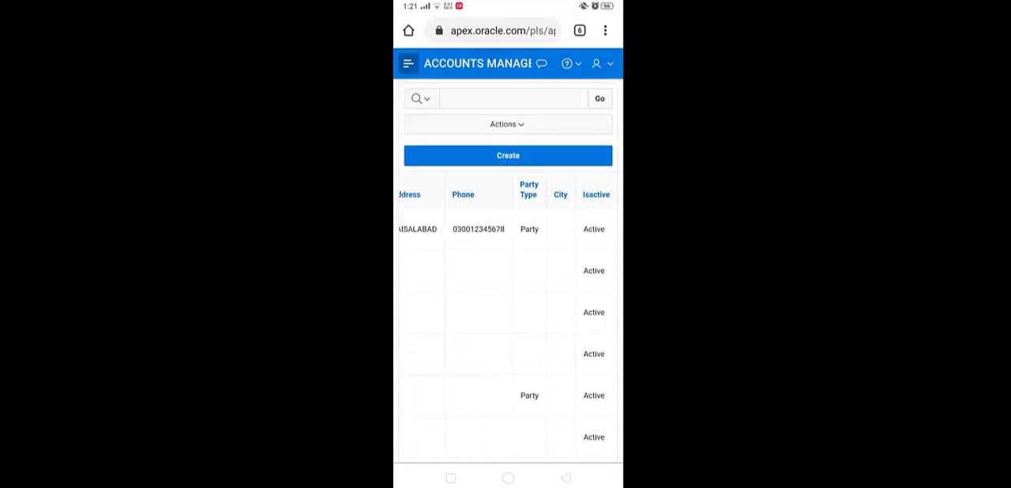
scroll(508, 316, left, 5)
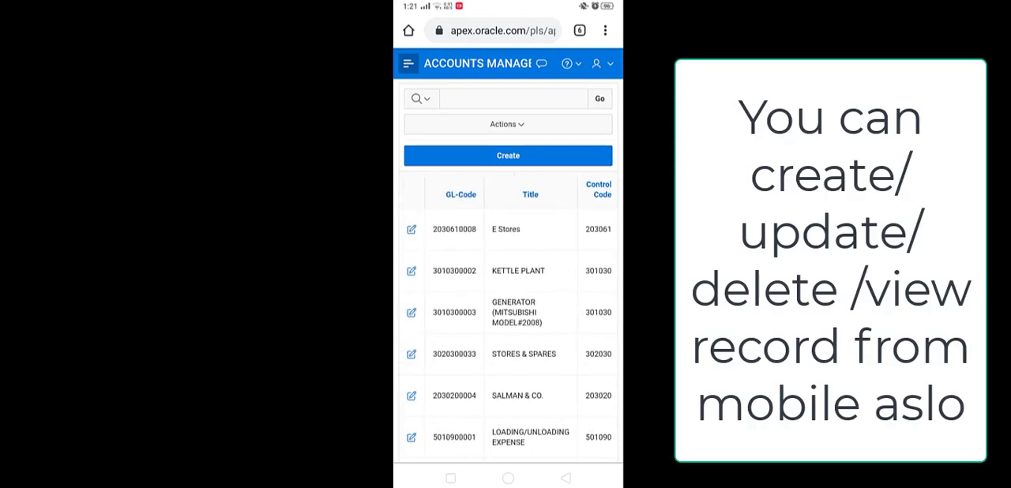
Open a blank GL-Accounts entry form and review its fields from Control Code down to Phone
click(525, 155)
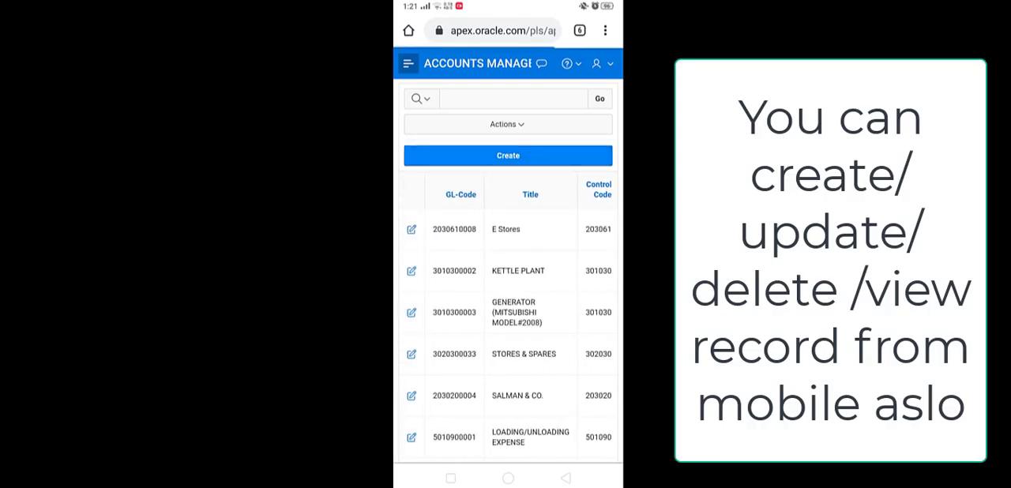
scroll(561, 247, down, 5)
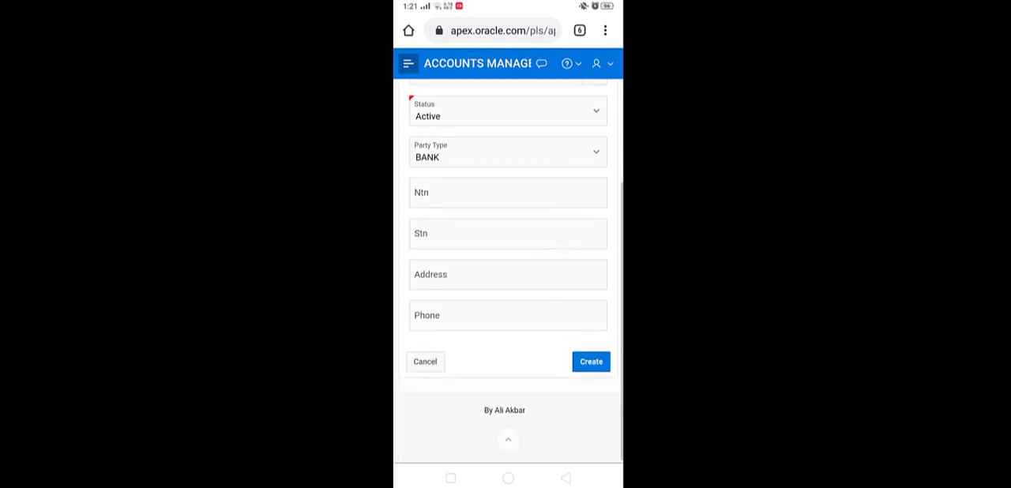
scroll(563, 316, up, 5)
scroll(561, 271, down, 5)
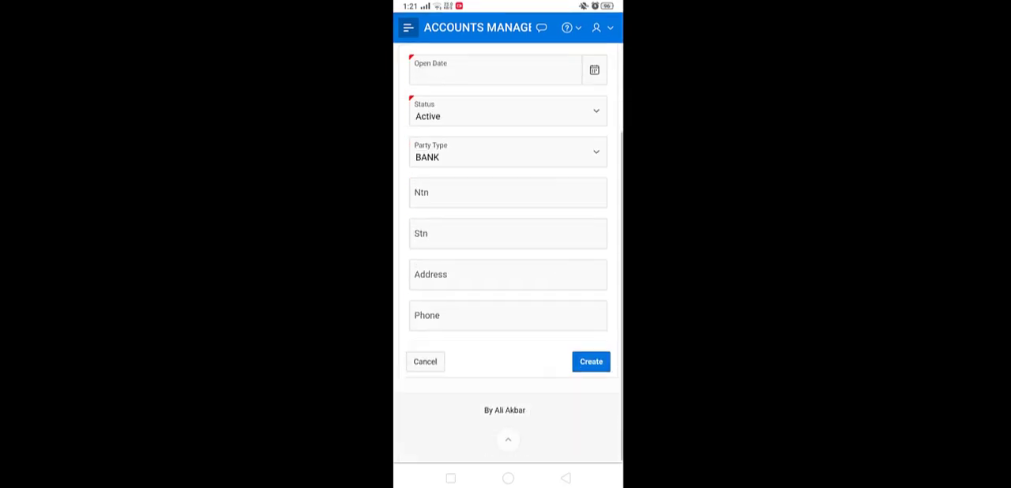
scroll(560, 271, up, 3)
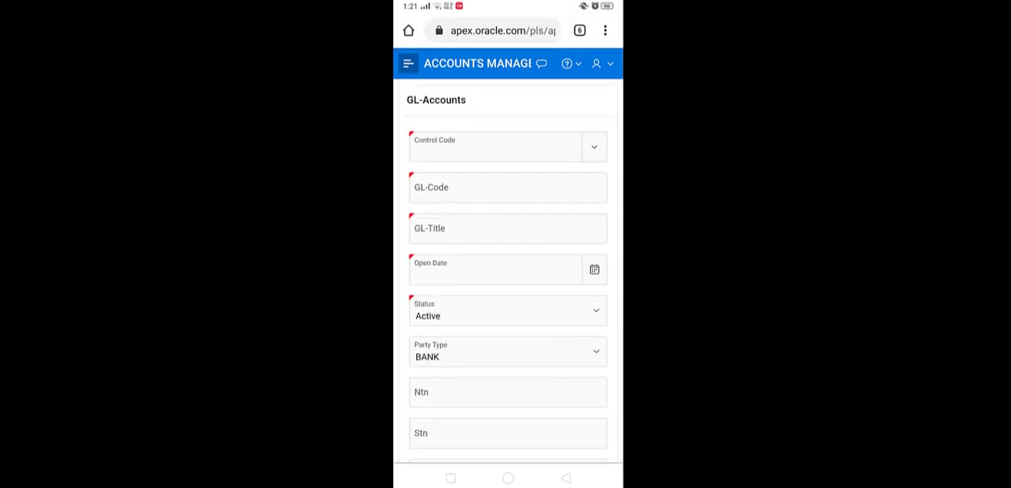
scroll(550, 271, down, 5)
scroll(551, 271, up, 5)
Leave the GL-Accounts form without saving and open the Unit Of Measurement list
click(408, 63)
click(500, 178)
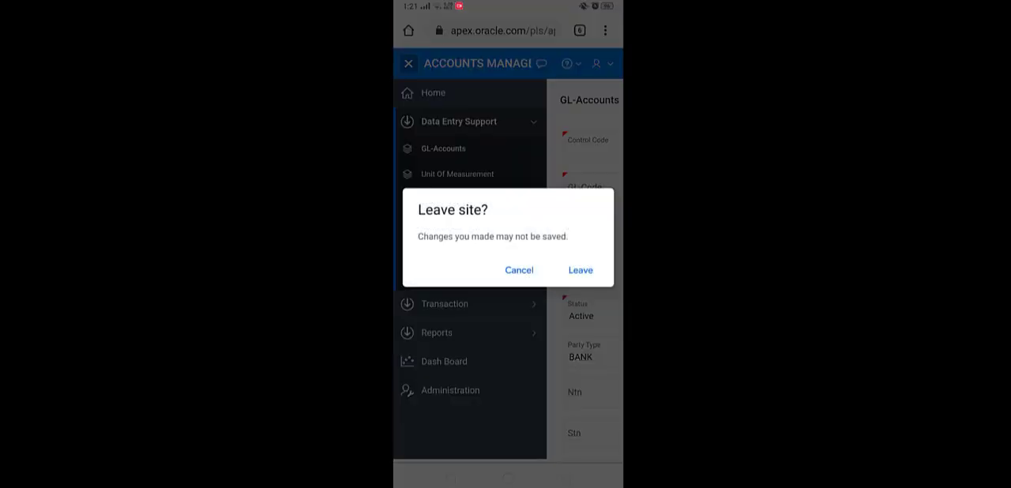
click(580, 267)
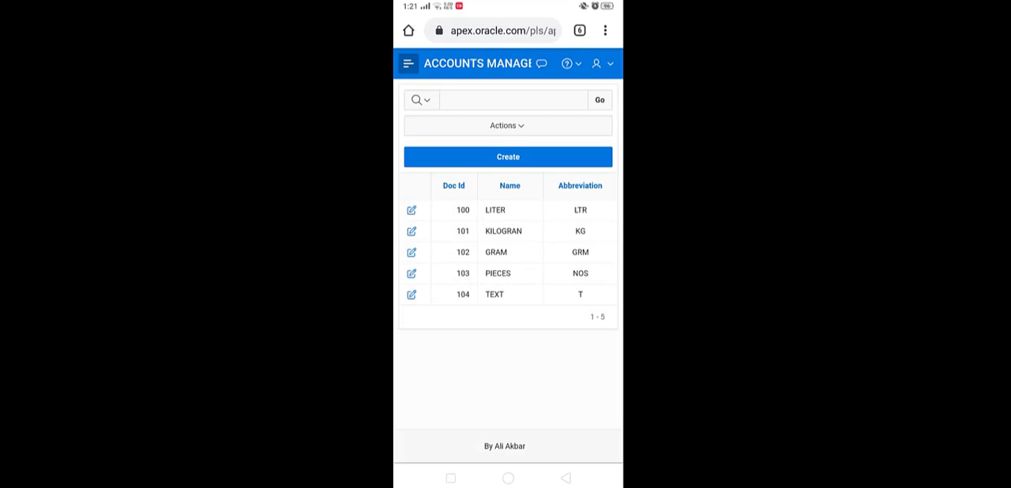
Open the Item Groups list and look through its groups, sale tax values and pictures
click(409, 64)
click(469, 199)
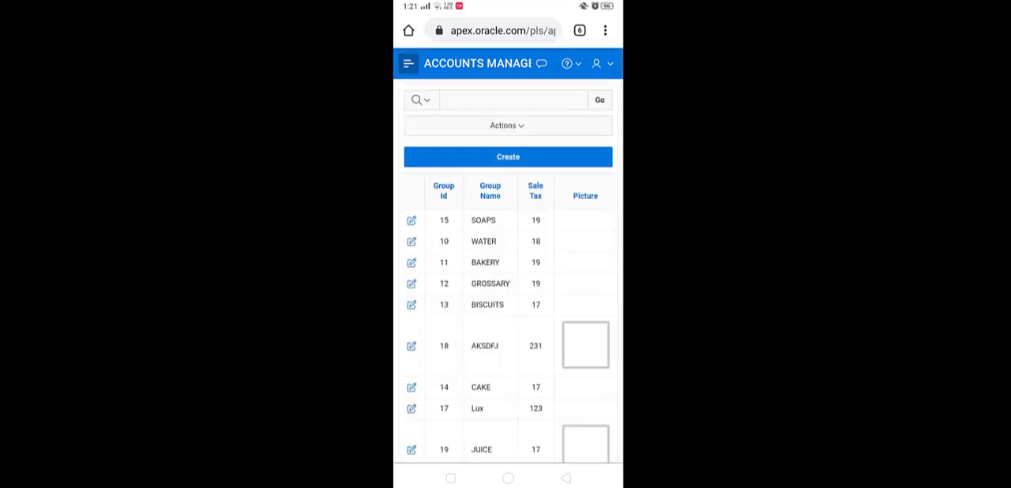
scroll(581, 346, down, 3)
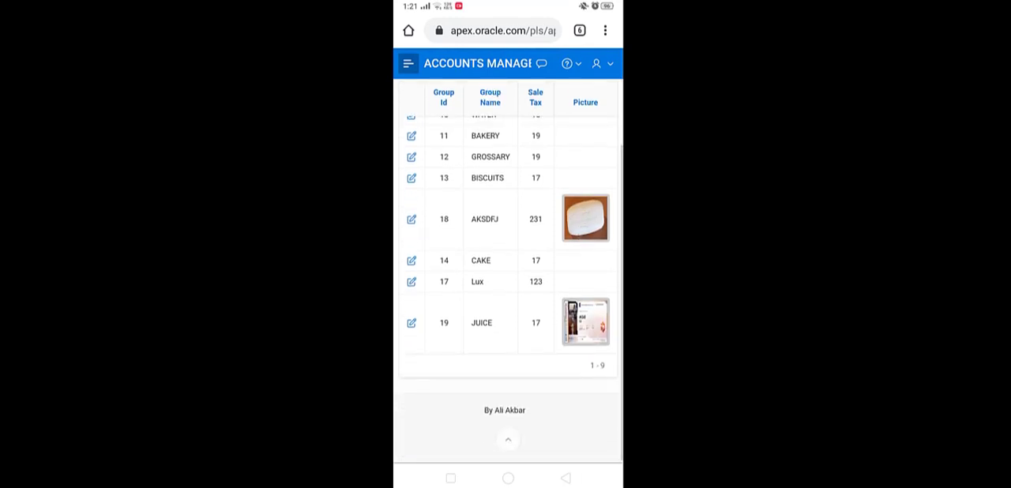
scroll(560, 343, up, 2)
scroll(559, 342, down, 2)
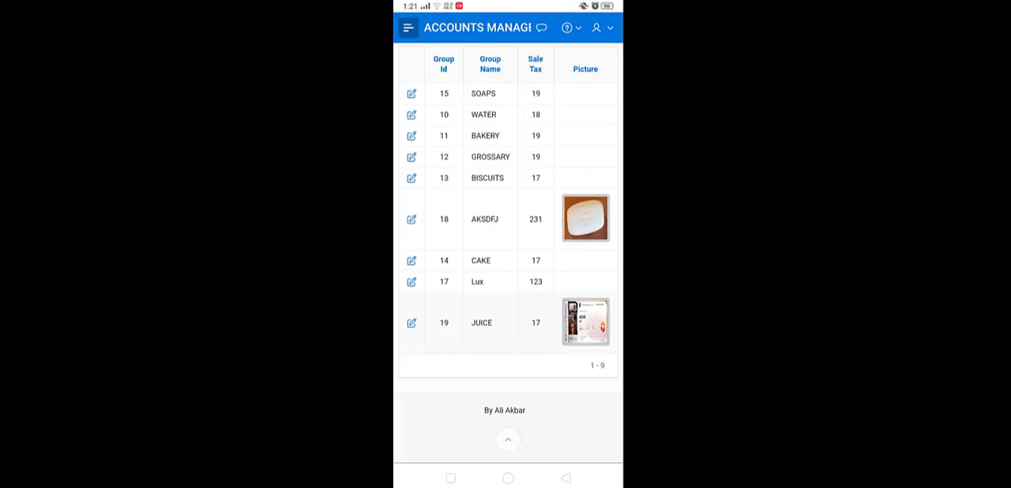
scroll(414, 324, up, 1)
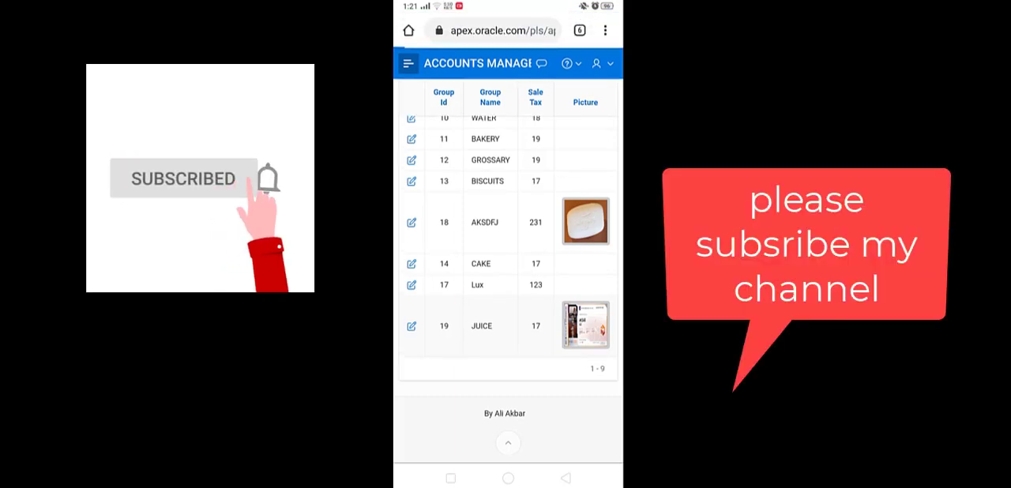
View the JUICE item group record, cancel without changes and look over the Item Groups list
click(412, 326)
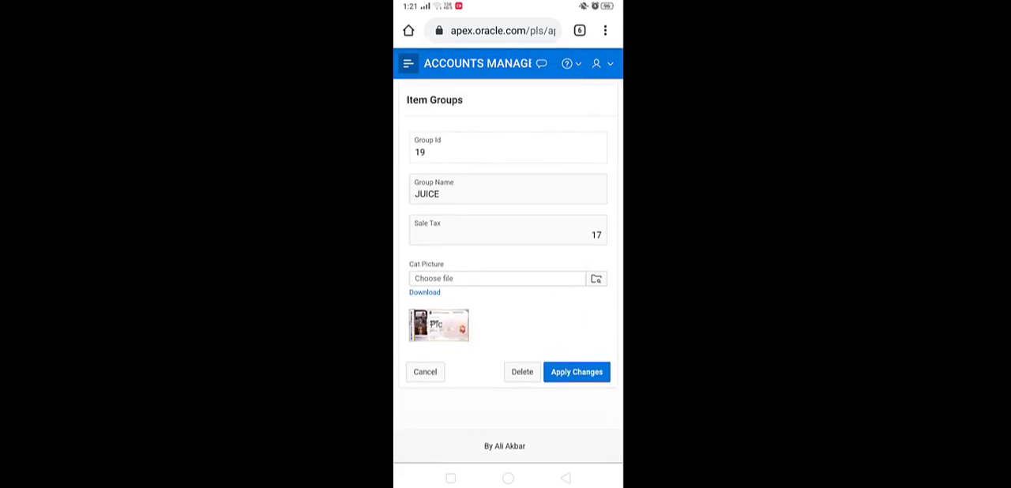
click(425, 371)
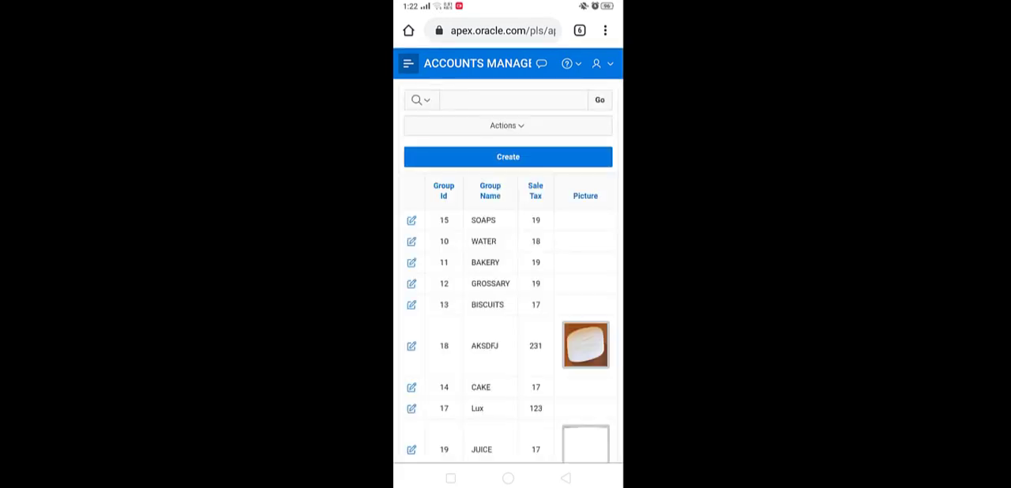
scroll(580, 315, down, 1)
scroll(581, 314, down, 1)
scroll(508, 276, up, 2)
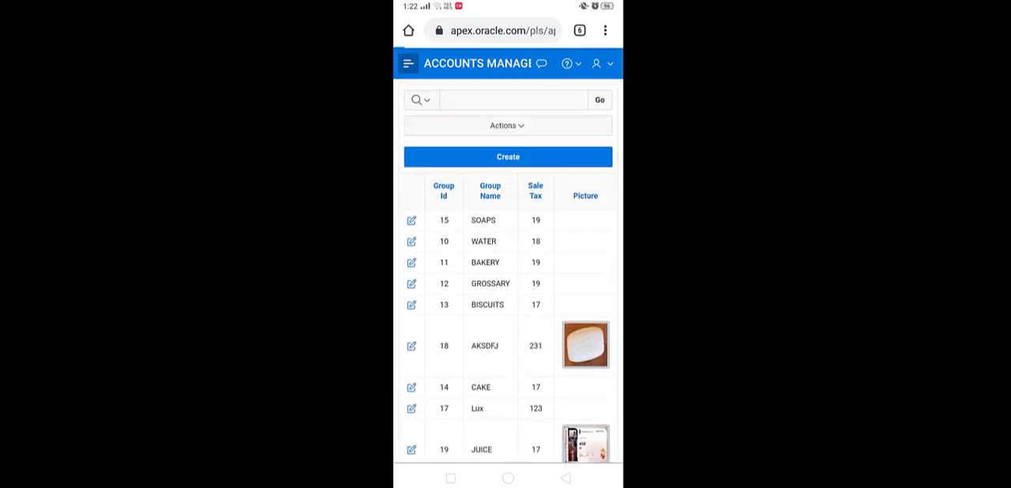
View a blank Item Groups form and its Cat Picture source choices, cancel both and open the navigation
click(508, 157)
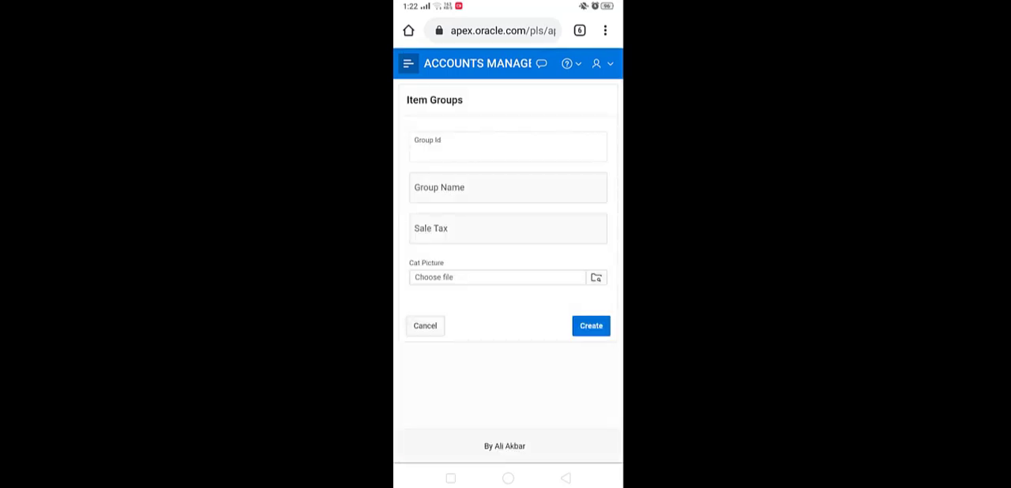
click(498, 277)
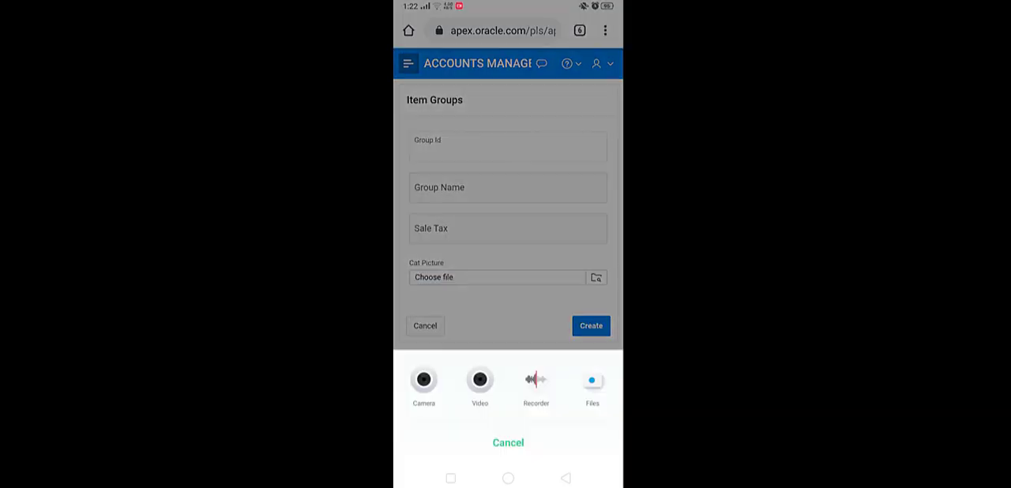
click(508, 443)
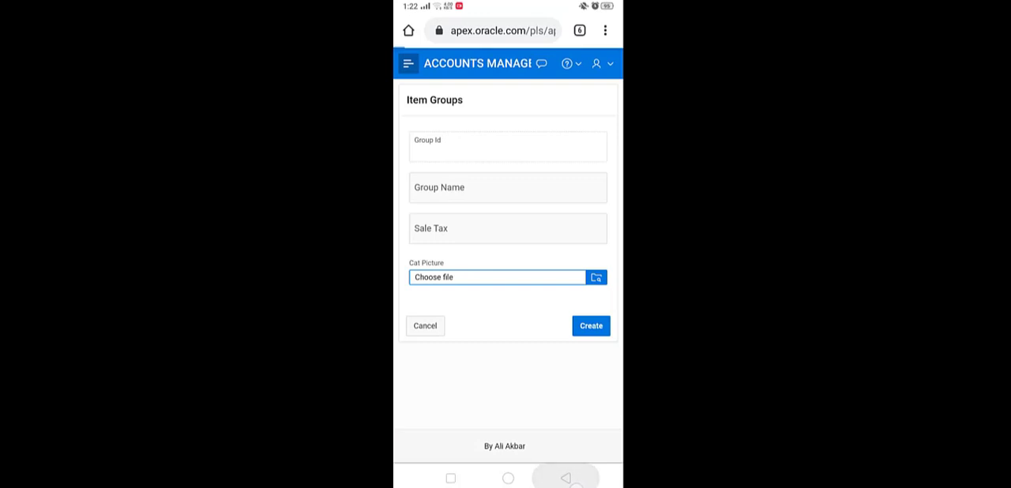
click(425, 326)
click(408, 63)
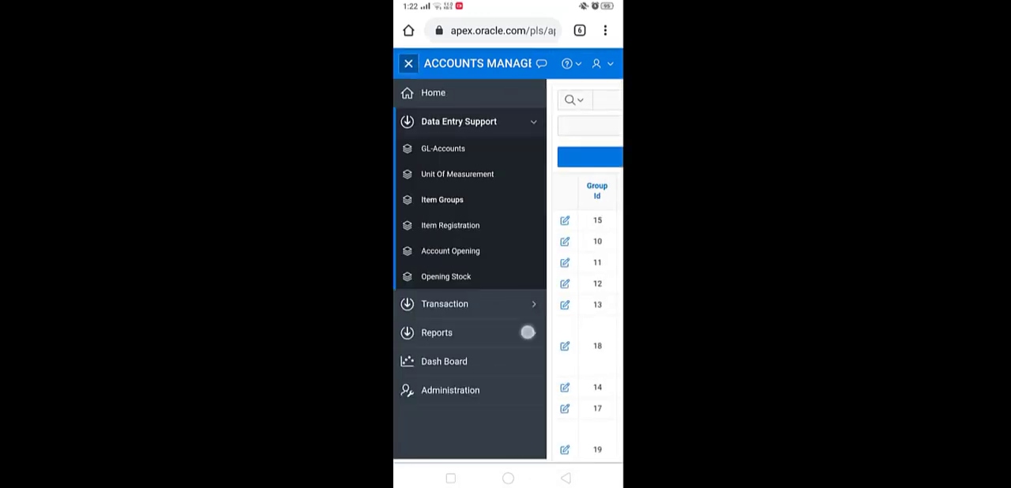
Open the Date Wise Sale Return report from the Reports group
click(527, 333)
drag(527, 356, 529, 284)
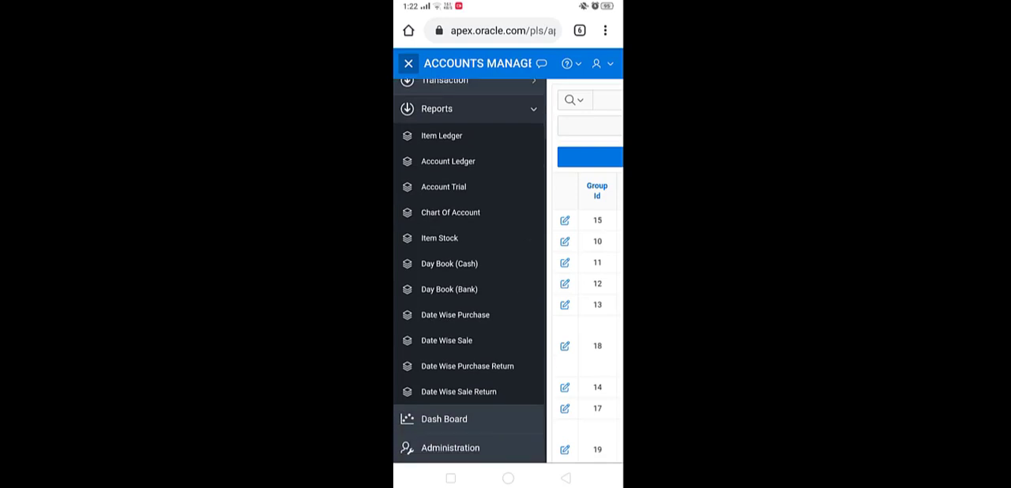
click(459, 391)
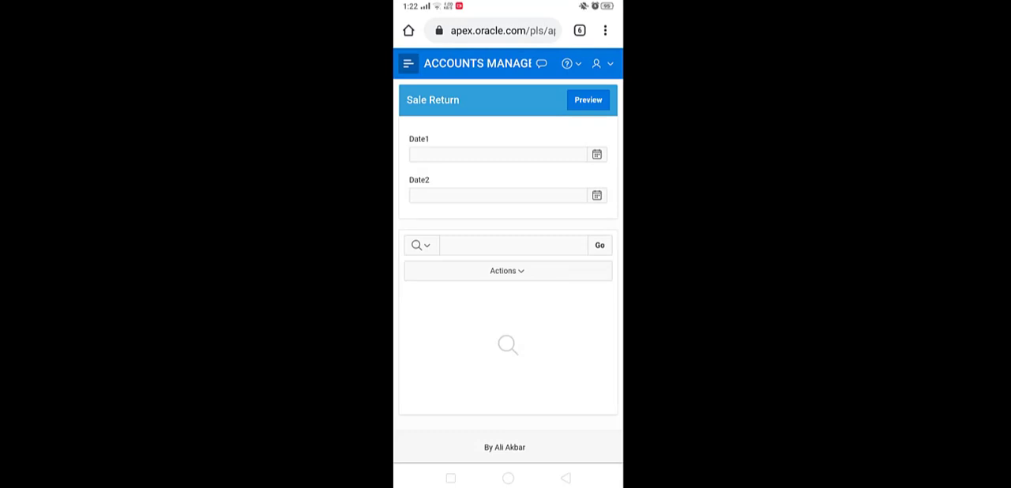
Set the Sale Return report's start date, Date1, to 7/1/2010
click(599, 152)
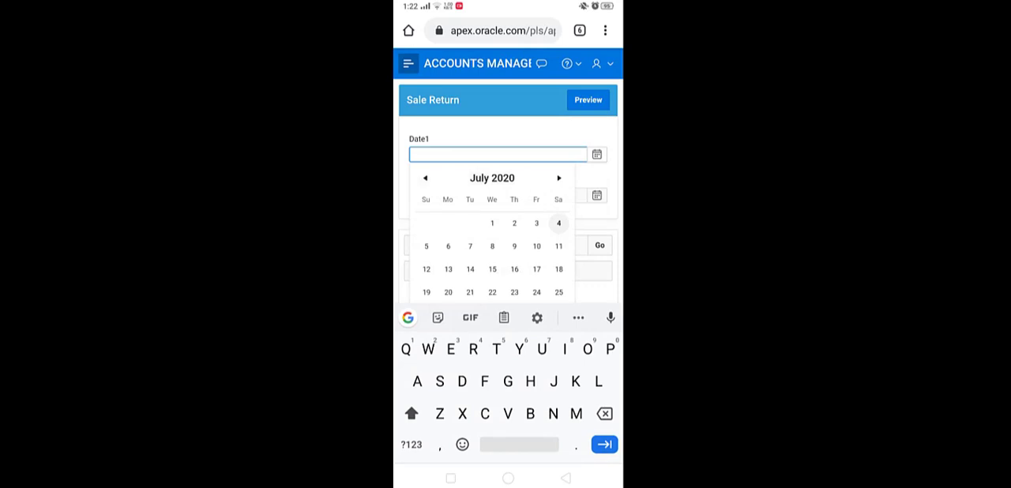
click(492, 223)
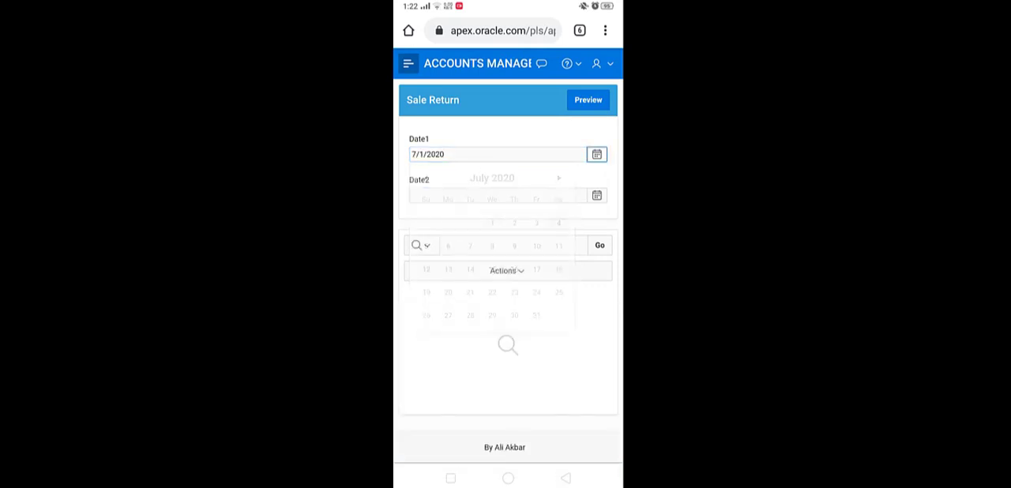
click(470, 153)
key(BackSpace)
key(BackSpace)
click(411, 444)
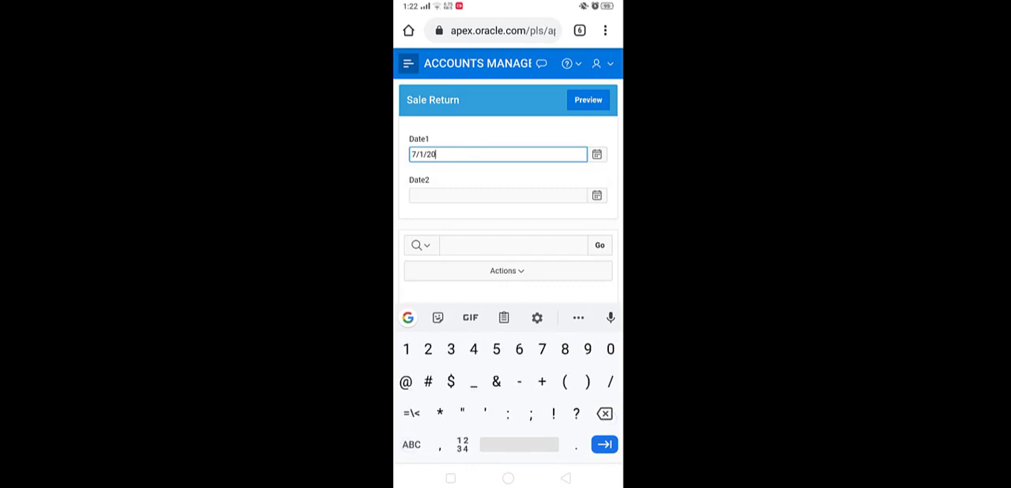
Set Date2 to 7/4/2020, preview the Sale Return report and look across all its columns
click(498, 195)
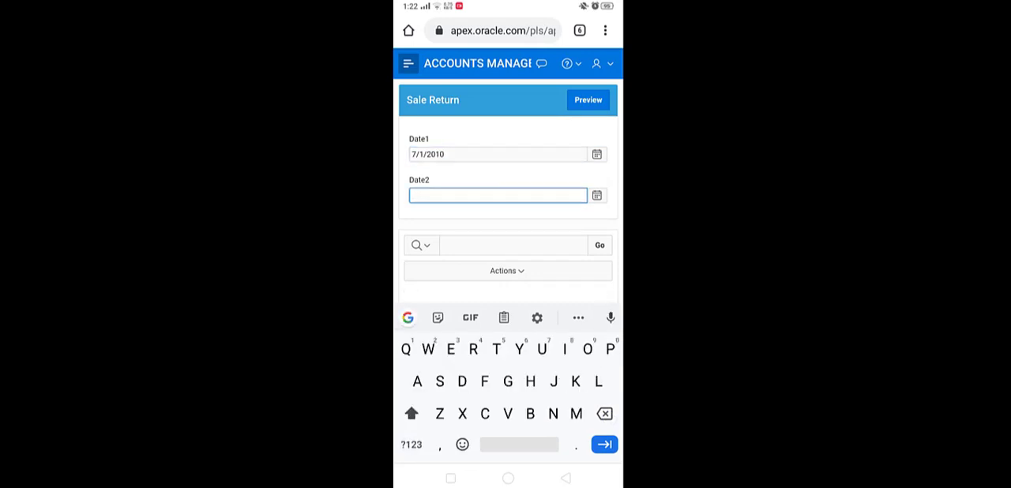
click(597, 195)
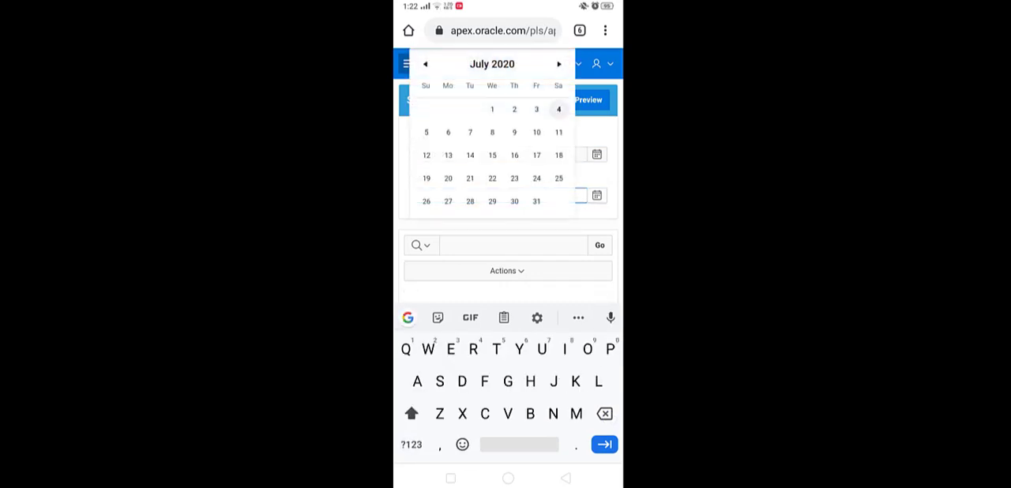
click(558, 109)
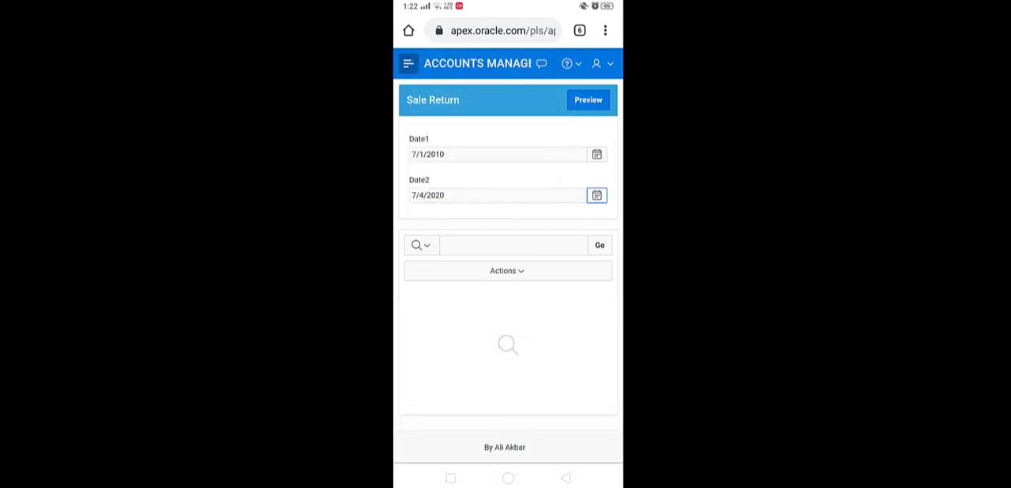
click(588, 100)
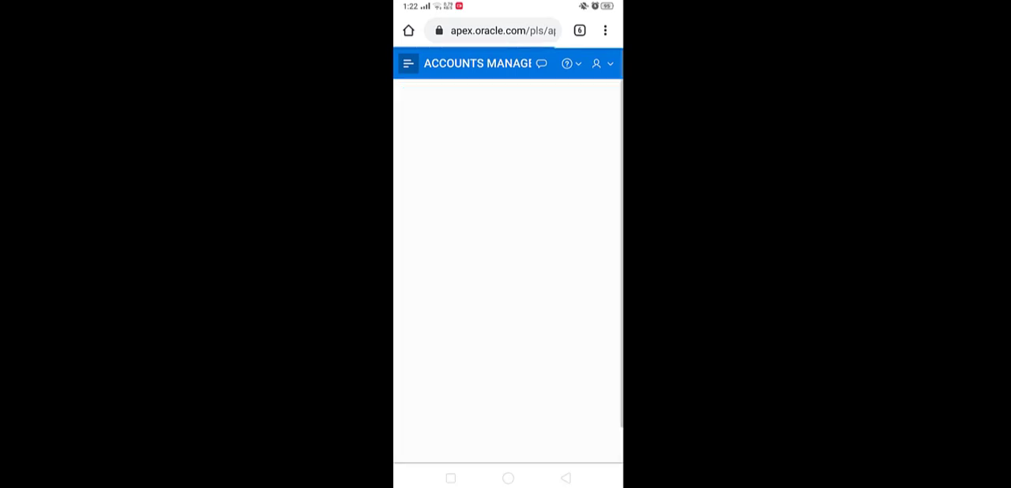
scroll(508, 324, right, 5)
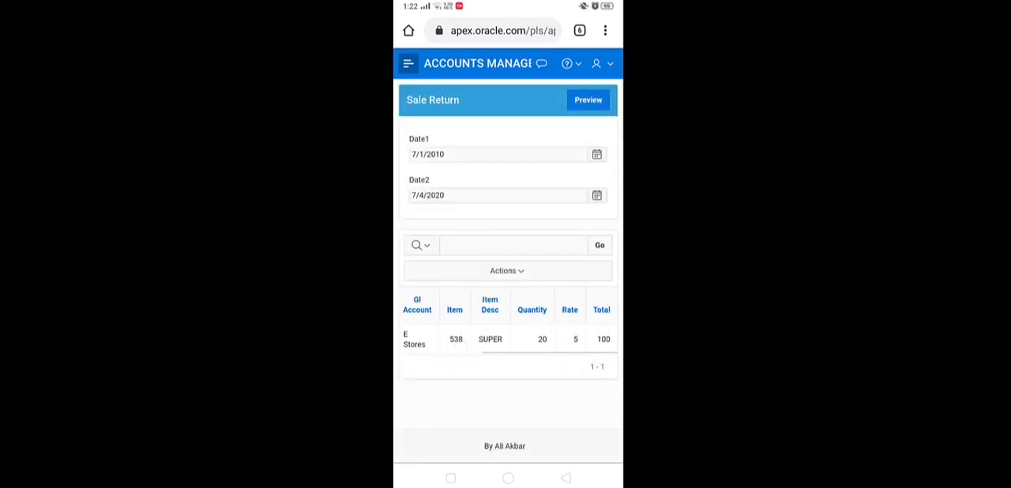
scroll(508, 324, left, 5)
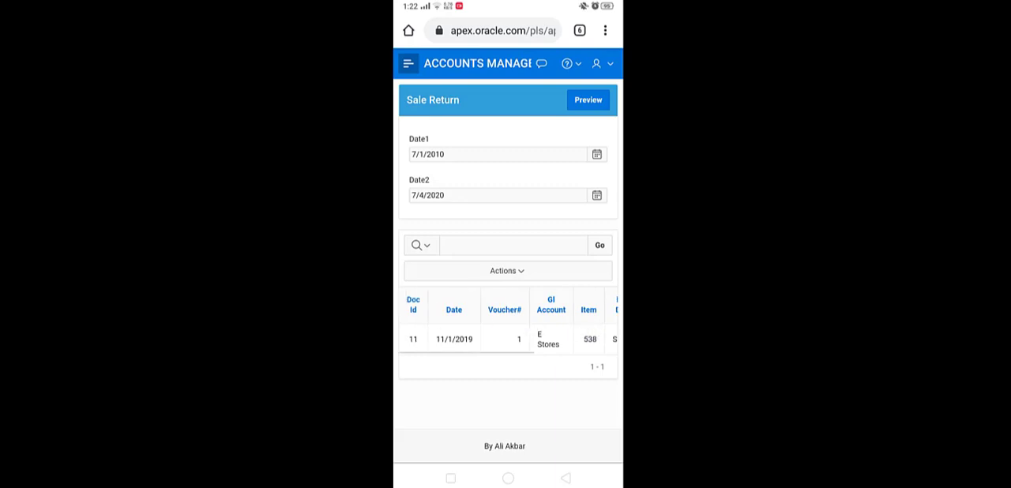